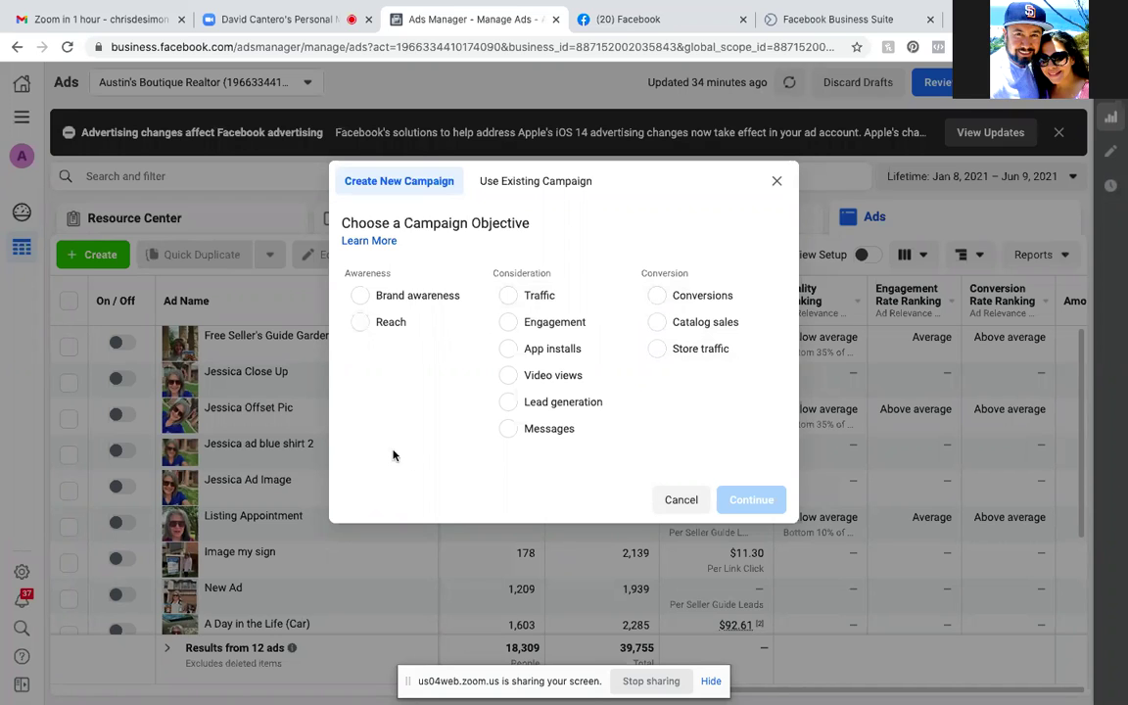
Step: Choose Reach as the campaign objective and start the campaign name with "Homeowners, Here's What I Do."
left_click(361, 325)
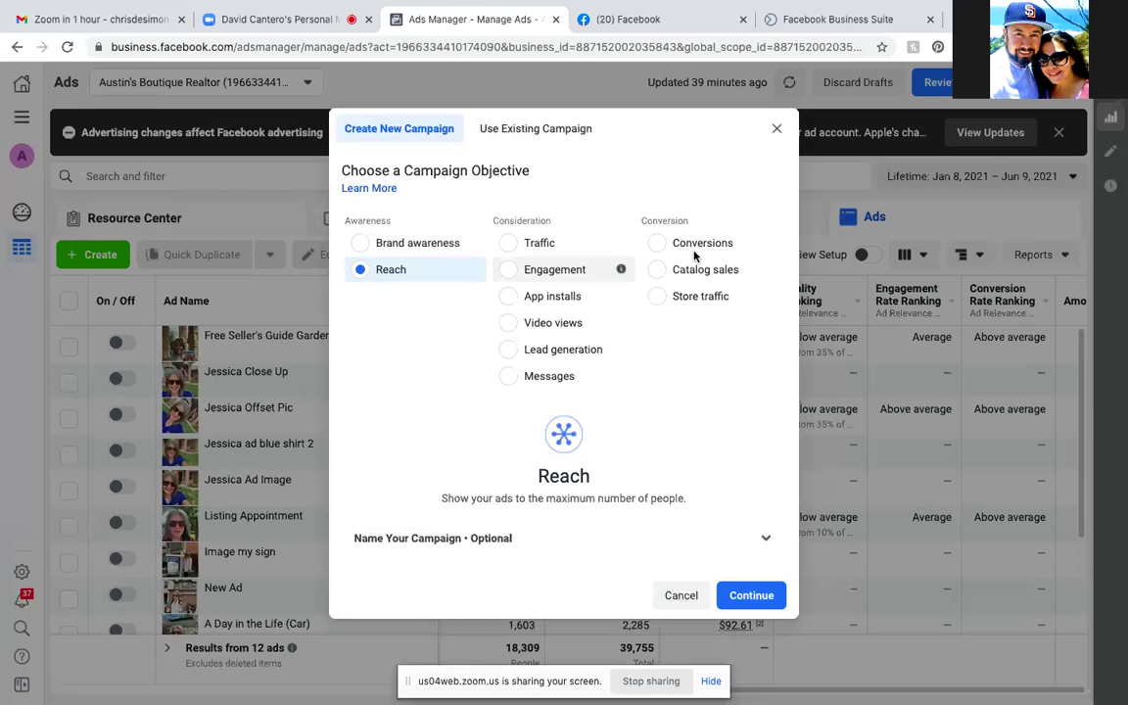
mouse_move(418, 277)
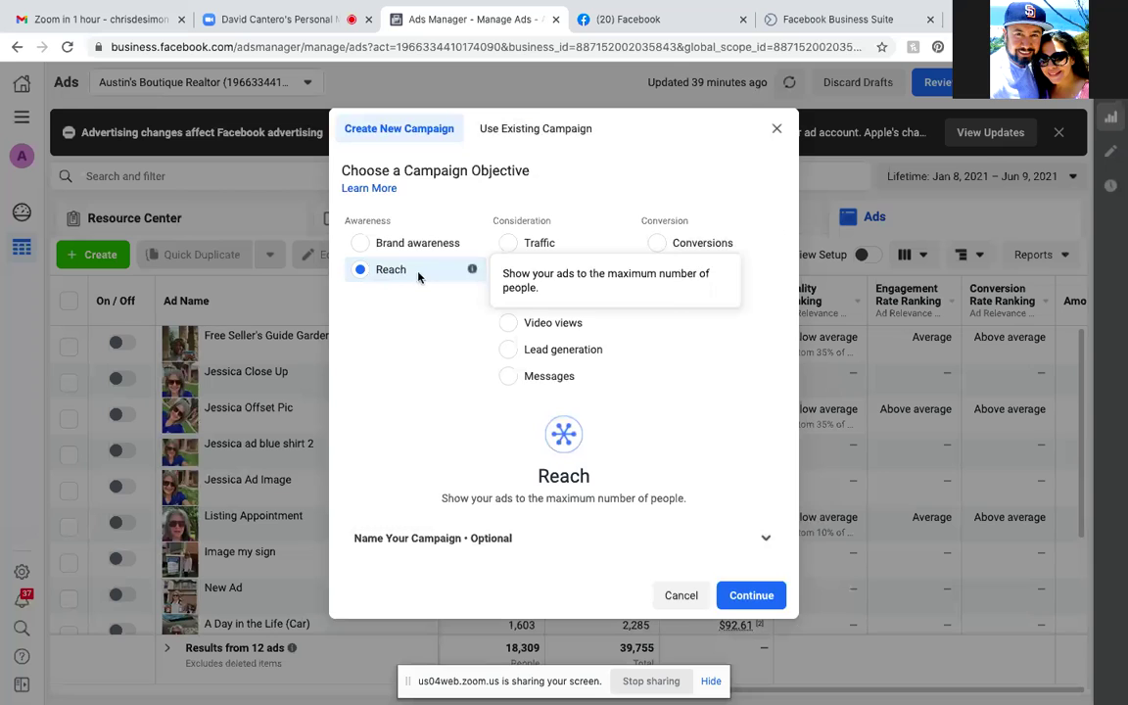
left_click(744, 539)
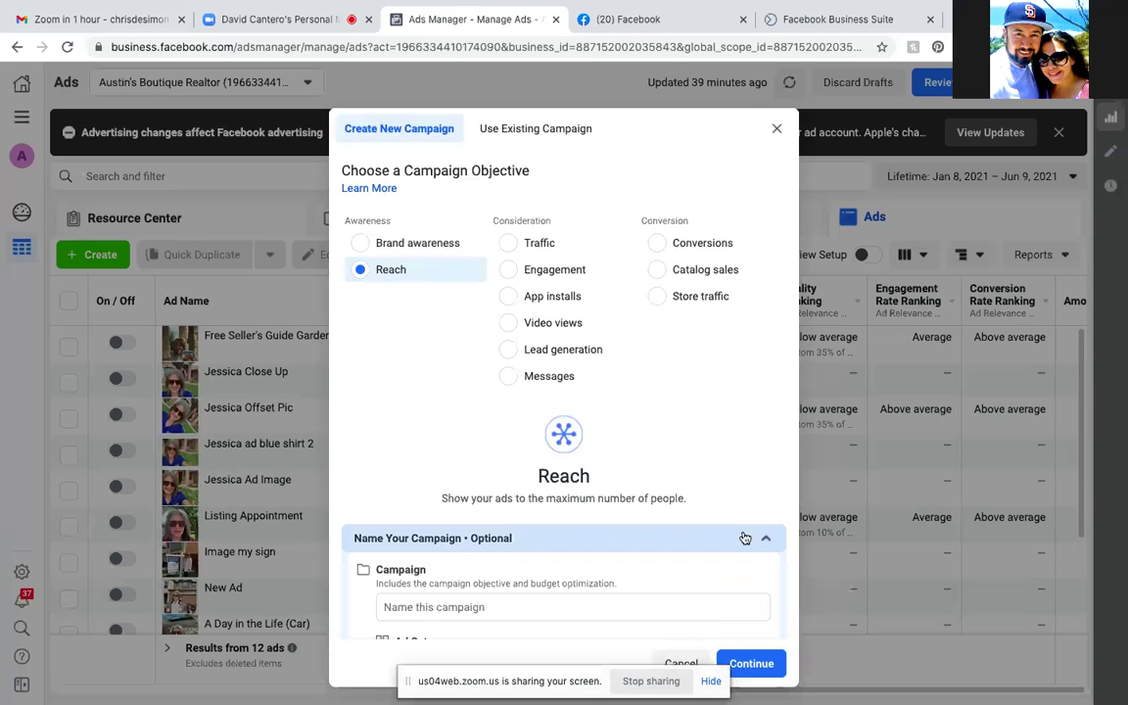
left_click(421, 607)
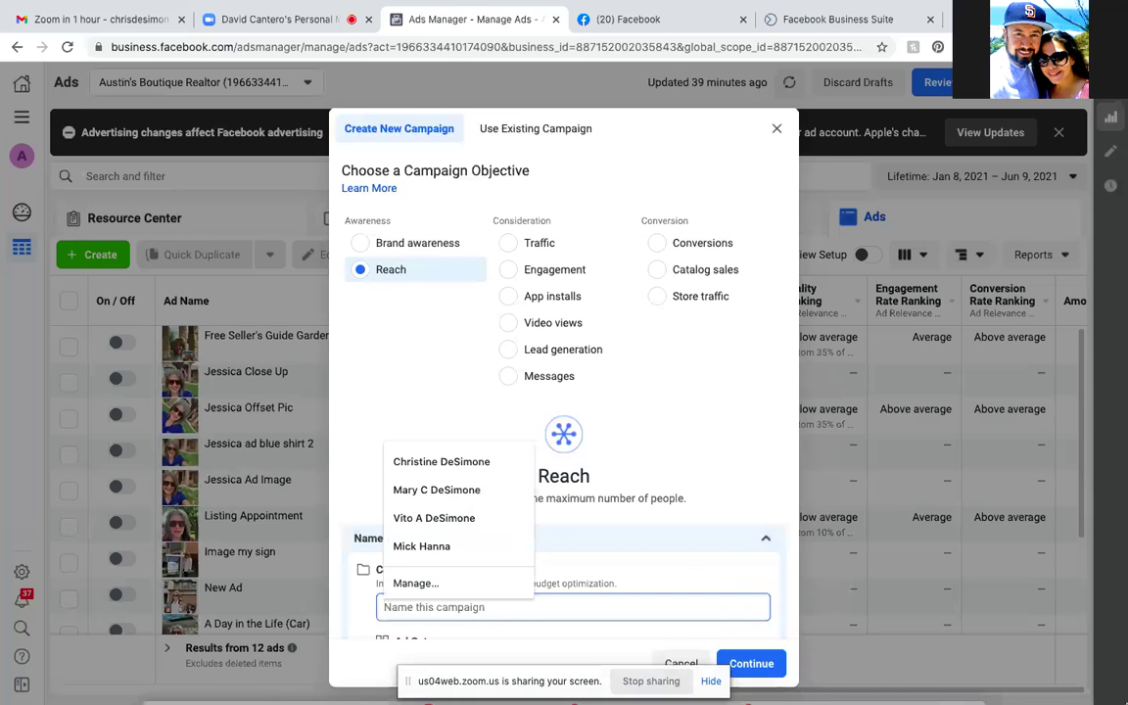
type("Homeowners")
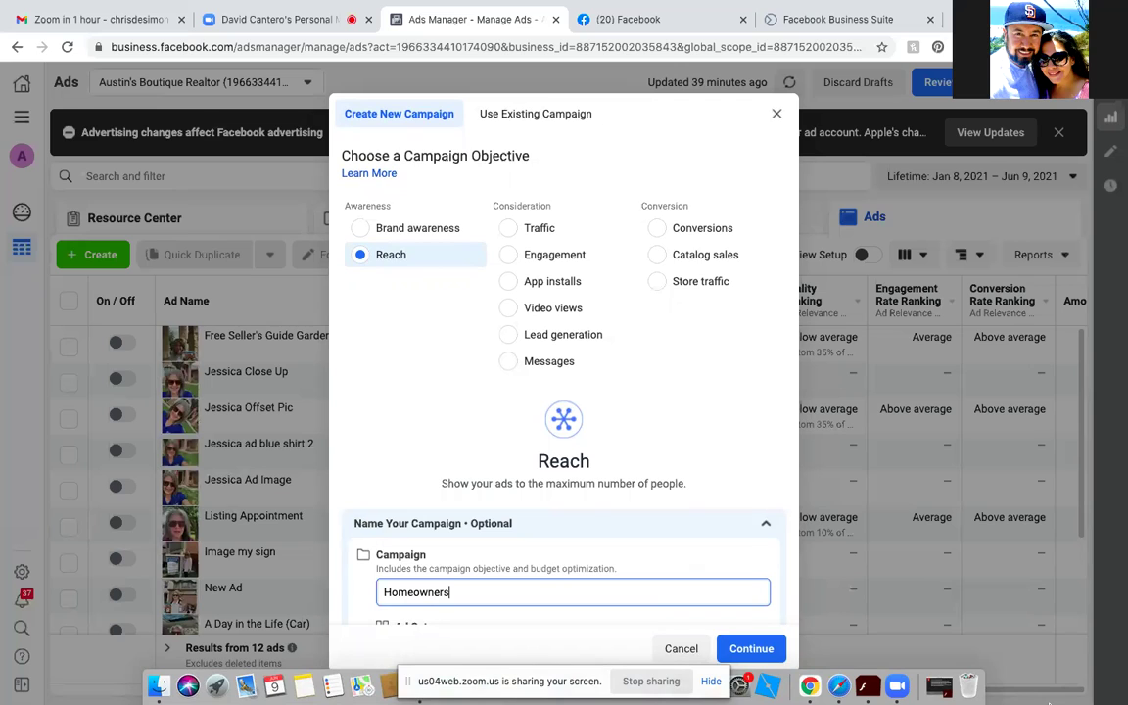
type(", Here's What I do")
key("BackSpace")
key("BackSpace")
type("Do ")
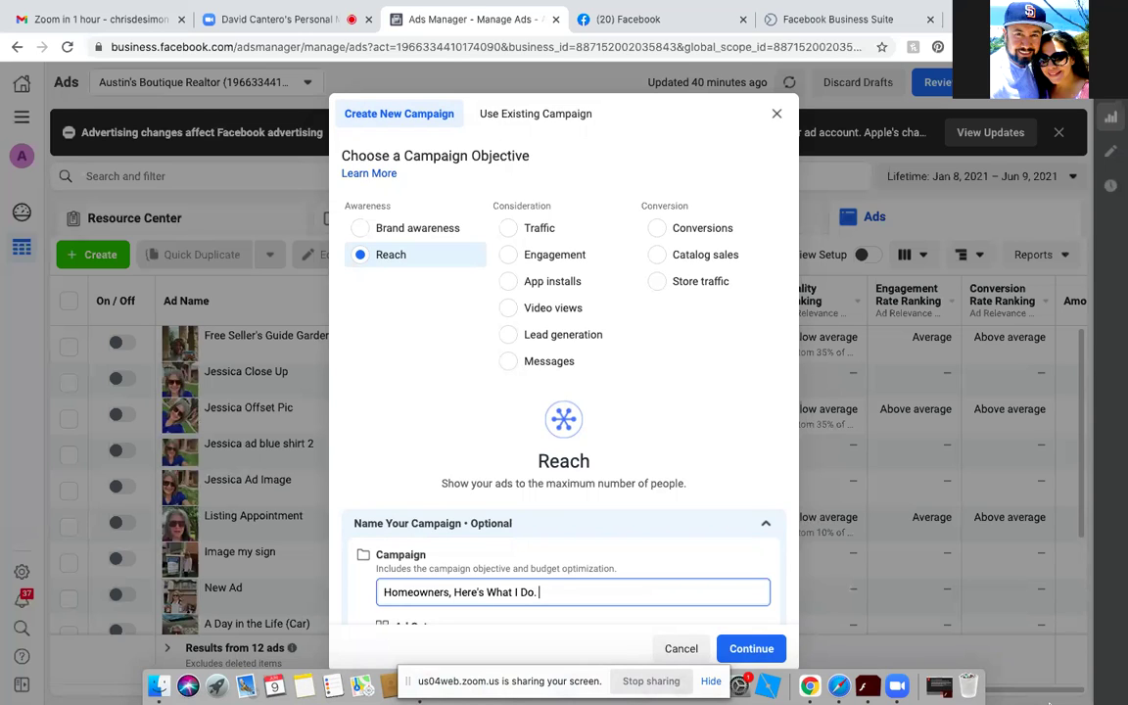
Step: Extend the campaign name with "Pfl Listing (Reach)" after "Homeowners, Here's What I Do."
type(" Li")
key("BackSpace")
key("BackSpace")
type("(Pf) Listine)")
key("BackSpace")
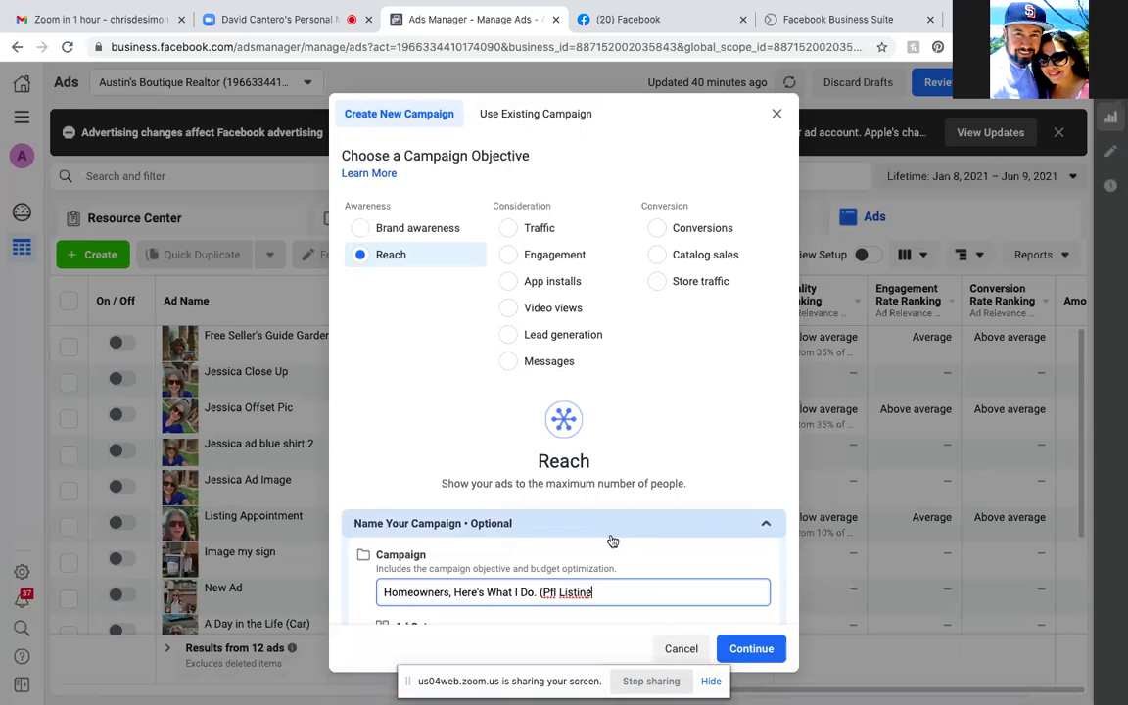
left_click(543, 592)
key("BackSpace")
key("Right")
key("Right")
key("Right")
key("Right")
key("Right")
key("Right")
key("Right")
key("Right")
key("Right")
key("Right")
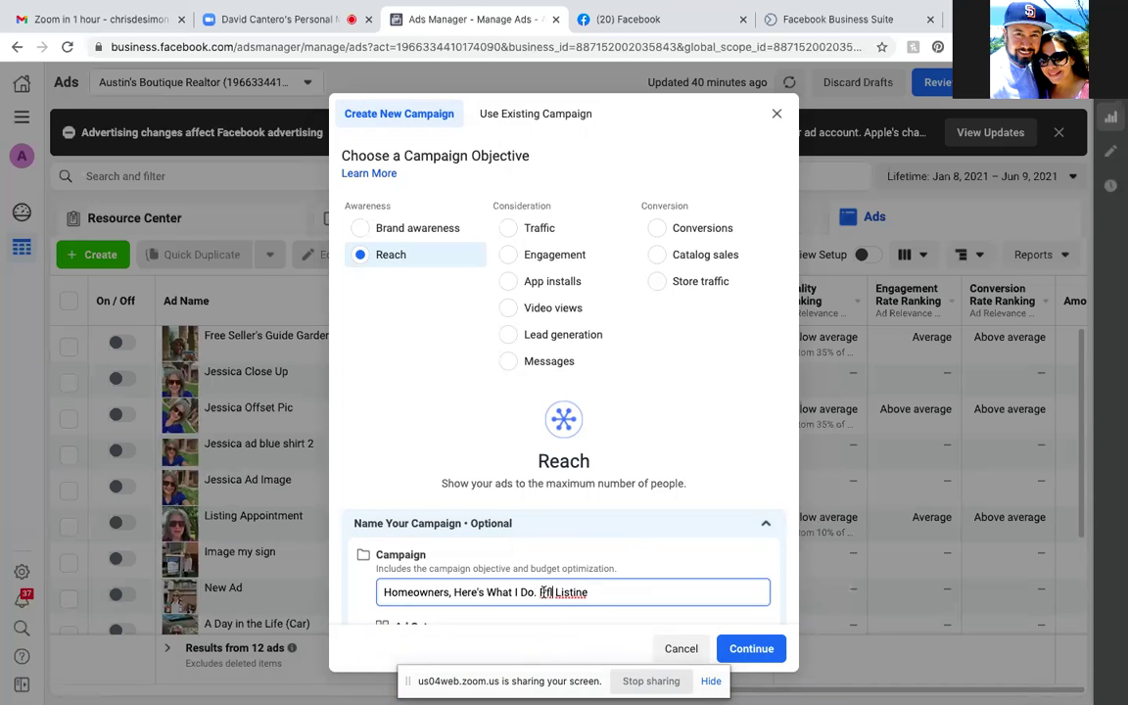
key("Right")
key("BackSpace")
type("g (Reach)")
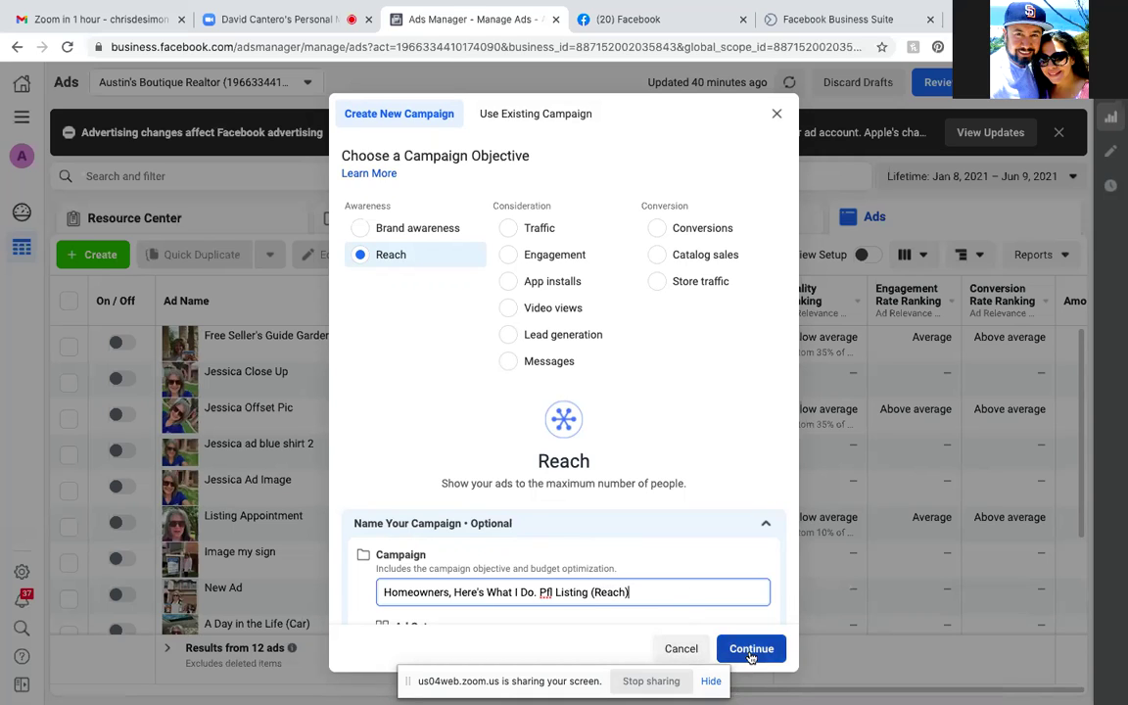
Step: Keep the option to create a new ad set and name it "$10 - 15 miles Austin"
scroll(526, 597, "down", 2)
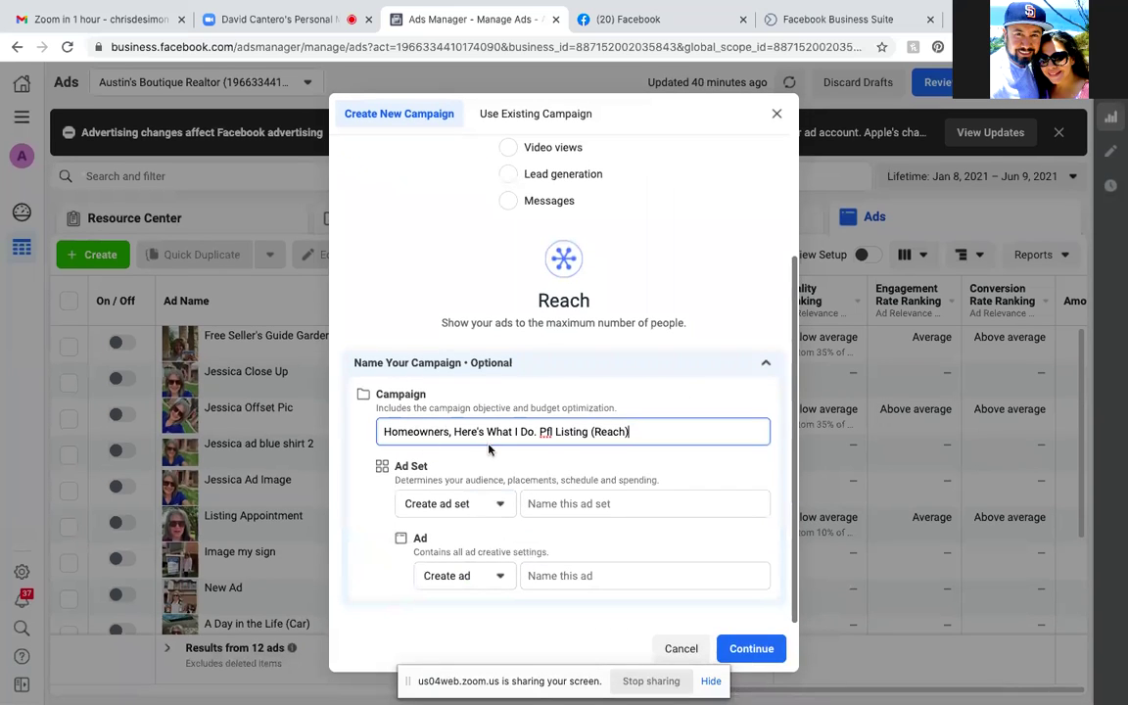
left_click(499, 506)
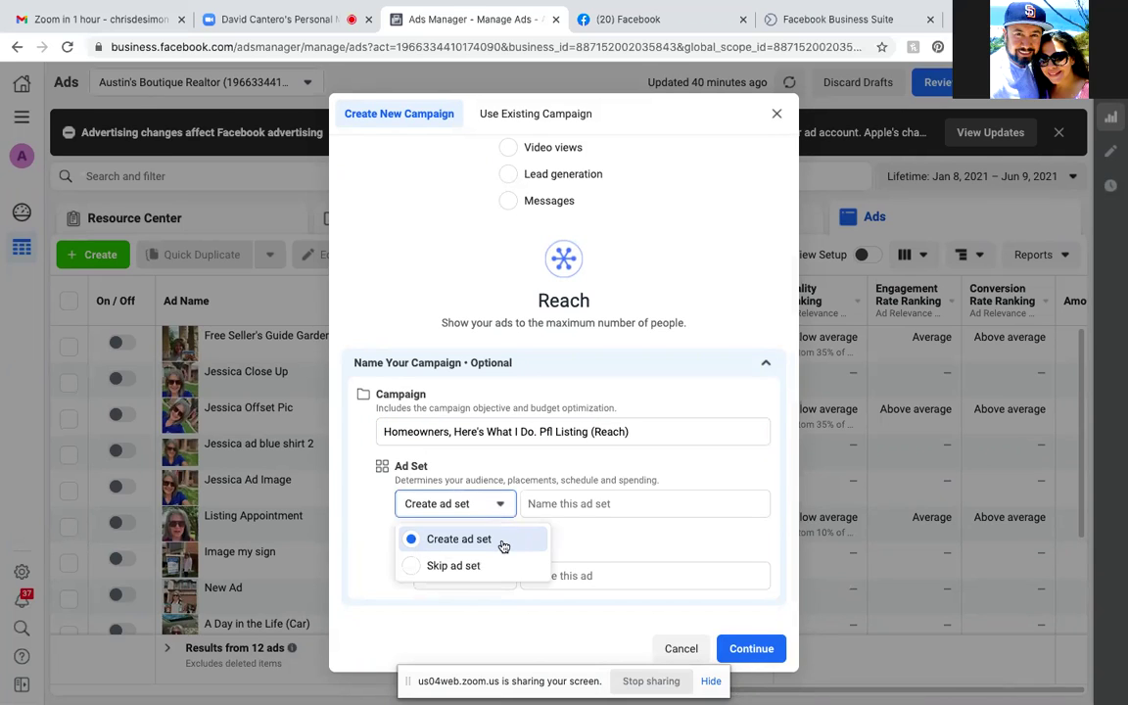
left_click(502, 540)
left_click(553, 501)
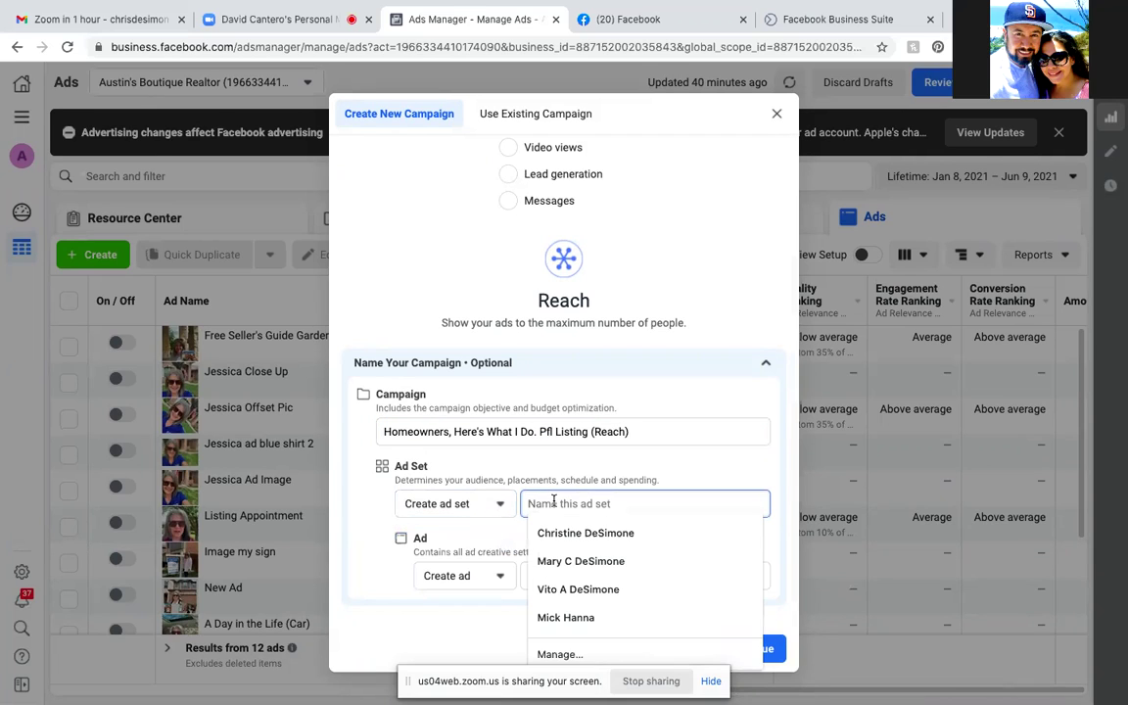
type("R")
key("BackSpace")
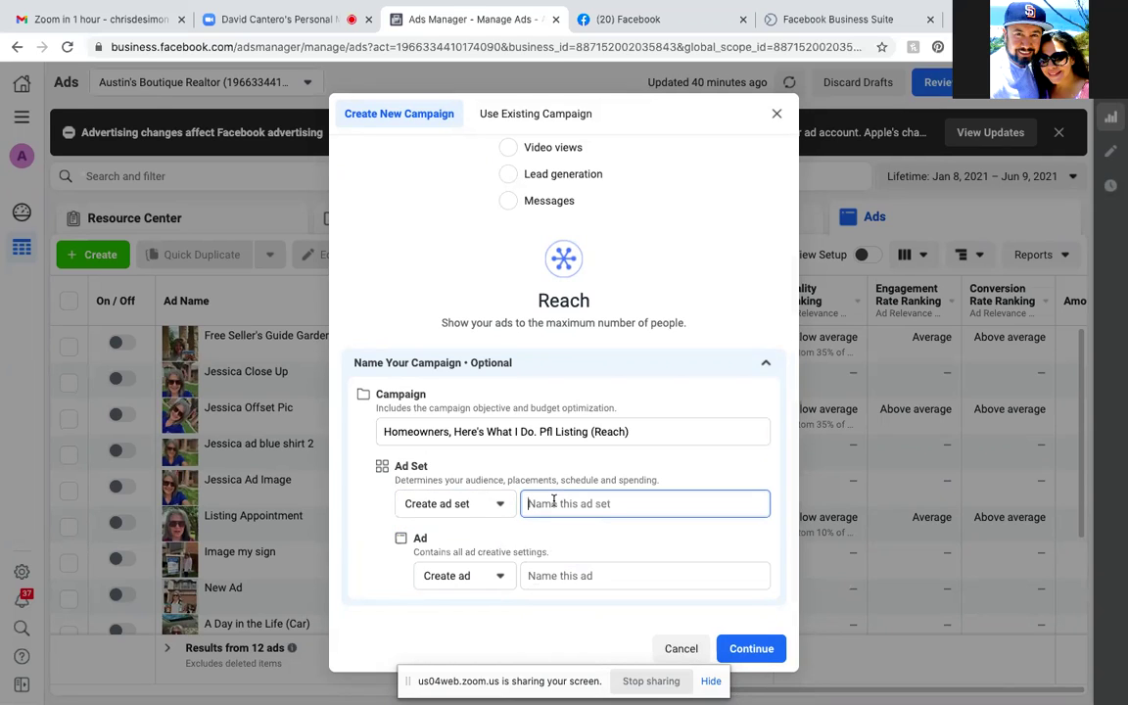
type("S")
key("BackSpace")
type("$10 -")
key("BackSpace")
type("- 15 miles Austi")
type("n")
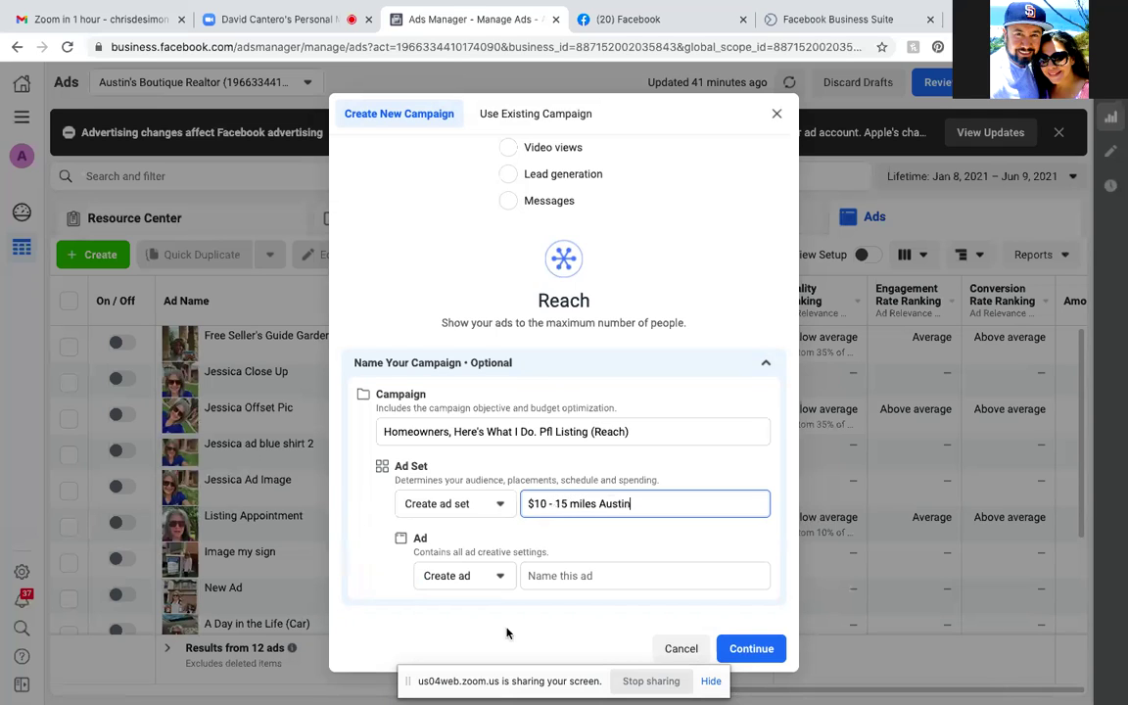
Step: Keep the option to create a new ad, name it "Listin video", and continue to the campaign settings
left_click(497, 579)
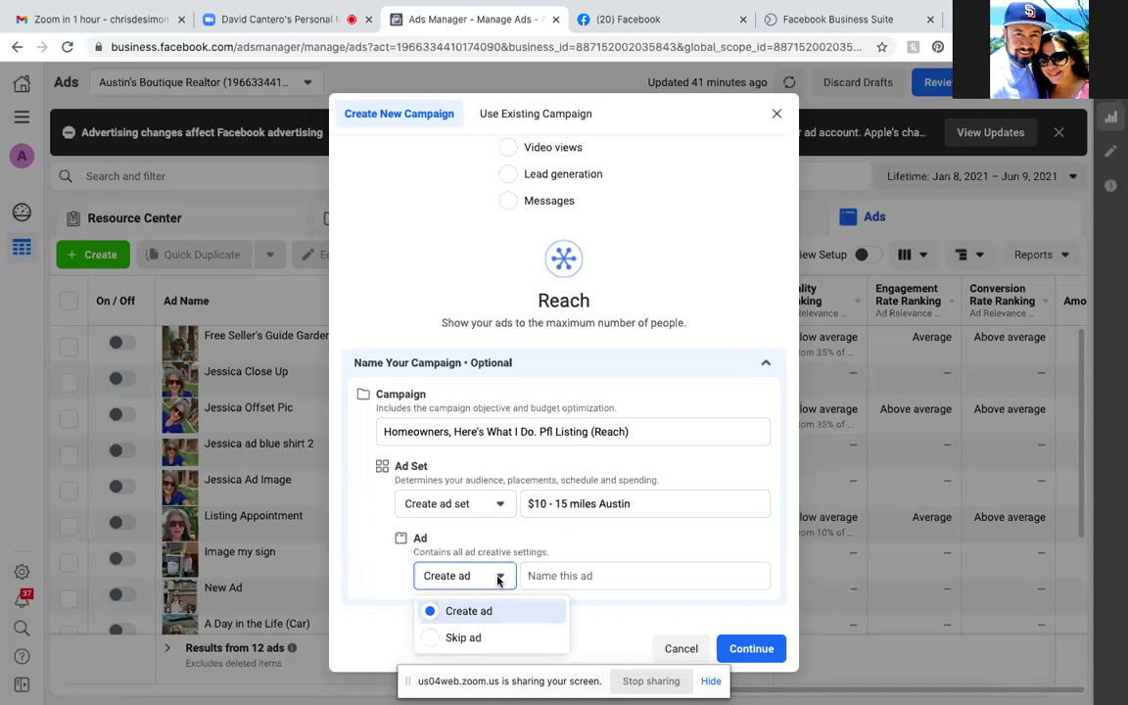
left_click(565, 577)
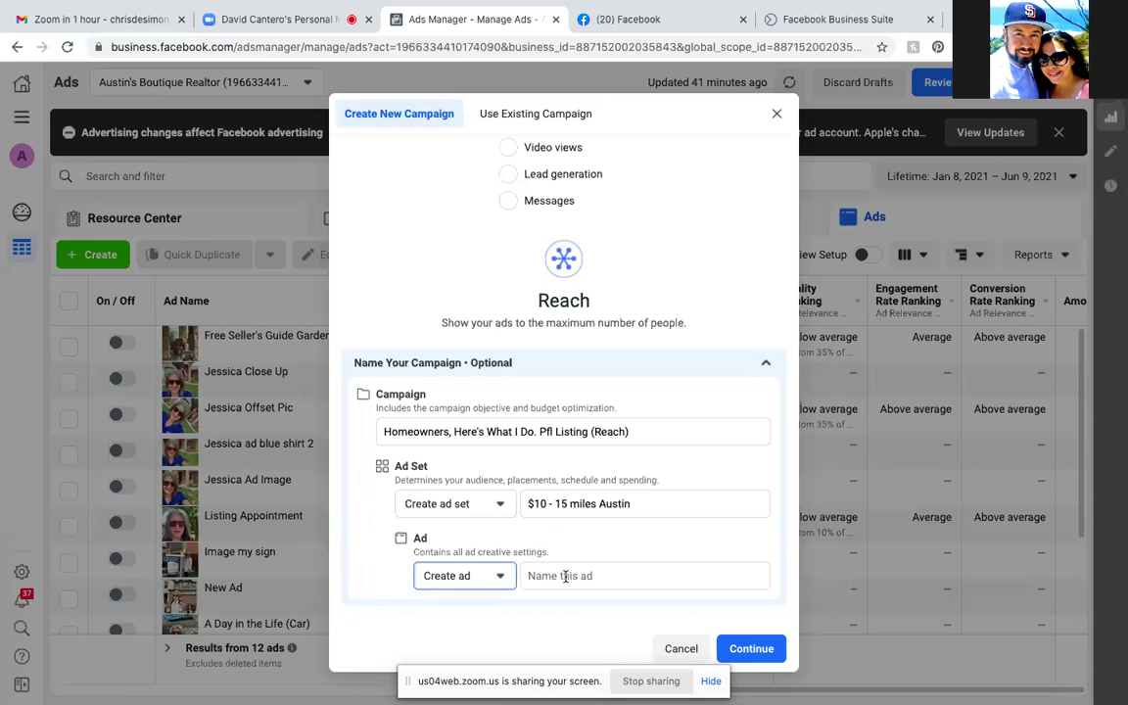
left_click(567, 575)
type("Lis")
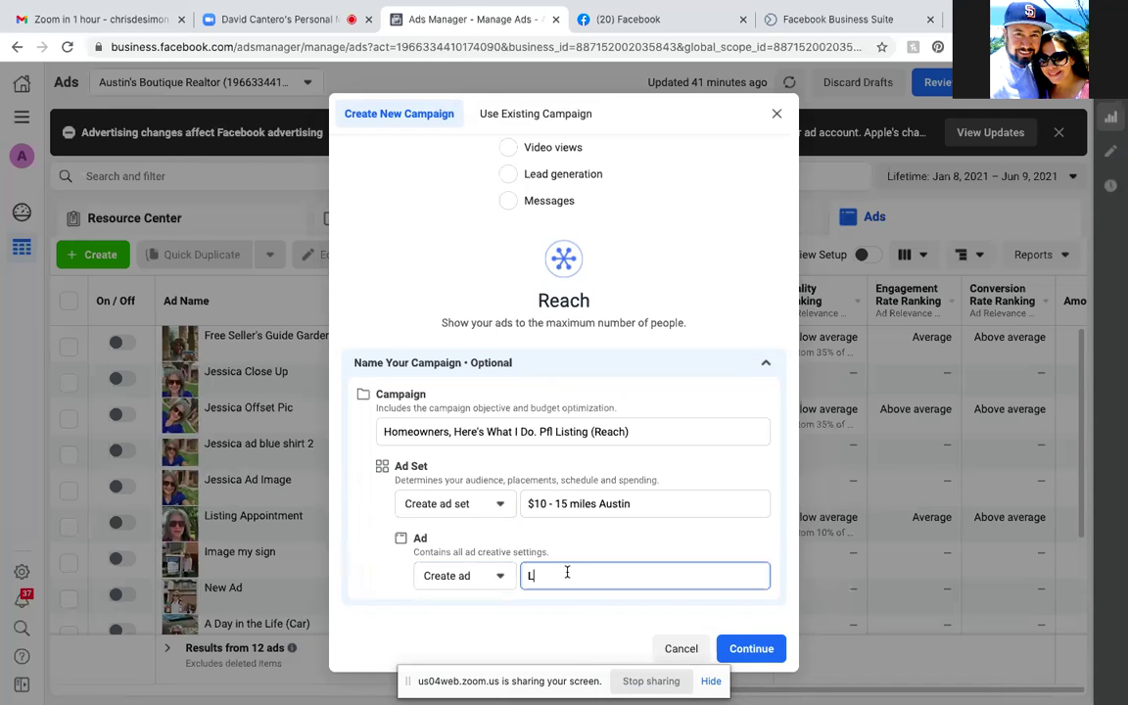
type("tin video")
left_click(748, 653)
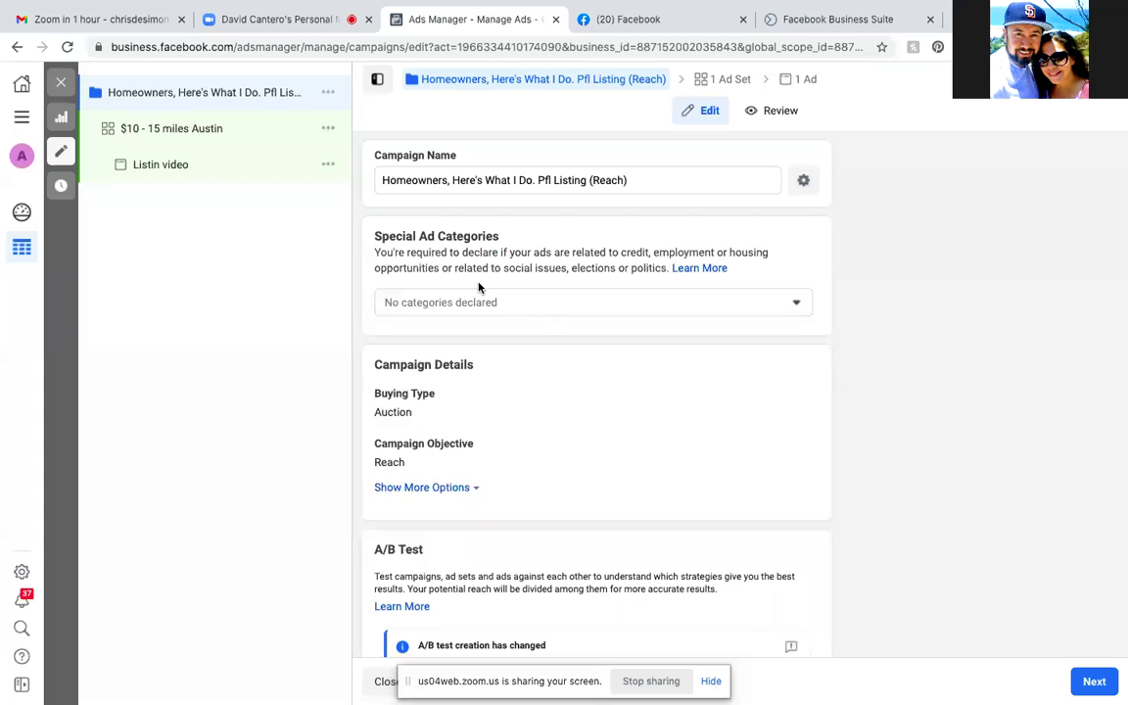
Step: Declare Housing as the campaign's special ad category and proceed to the ad set settings
left_click(538, 306)
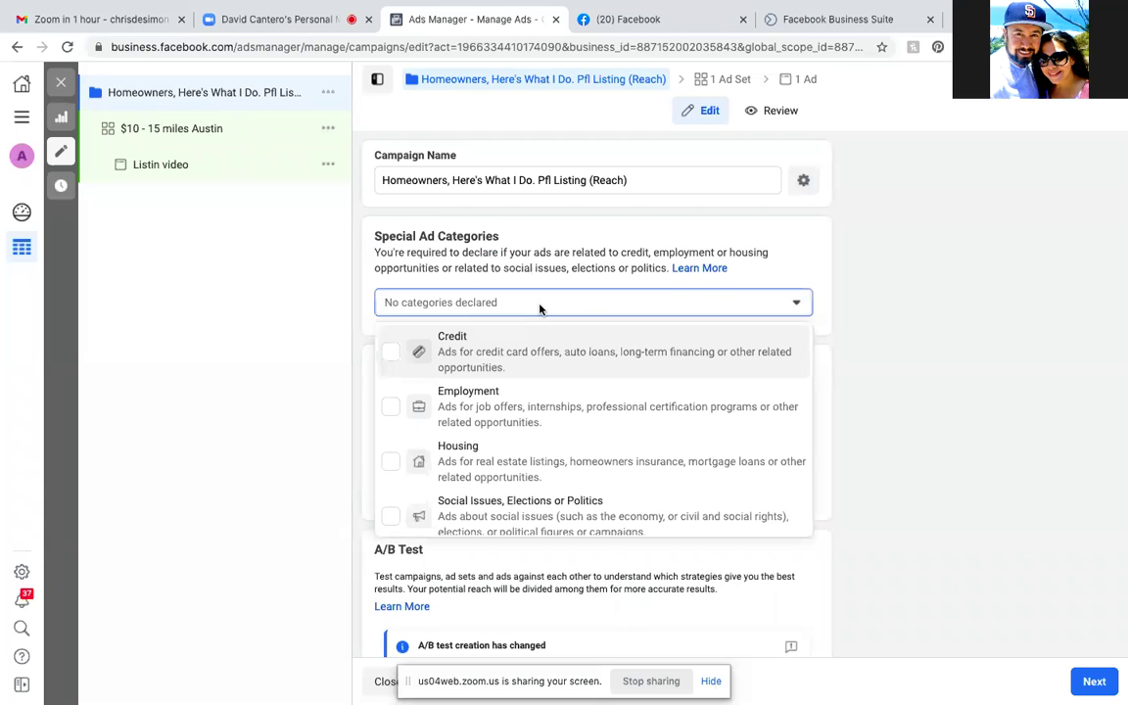
left_click(393, 464)
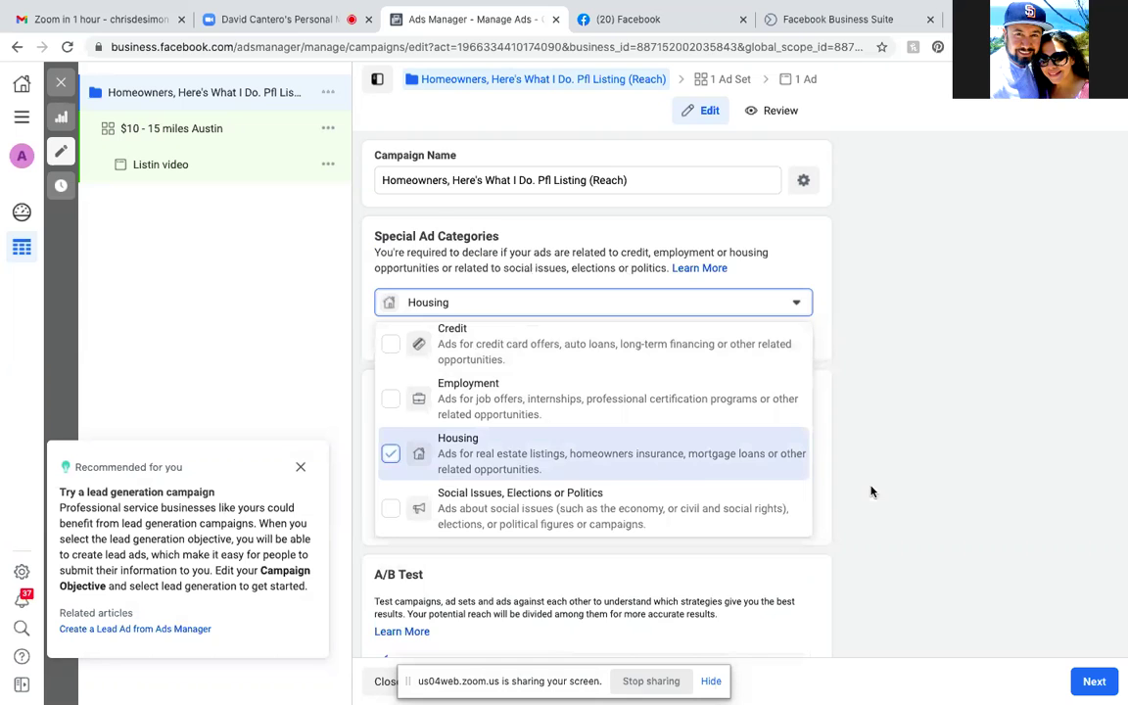
scroll(871, 491, "down", 4)
scroll(871, 492, "up", 2)
scroll(871, 491, "up", 4)
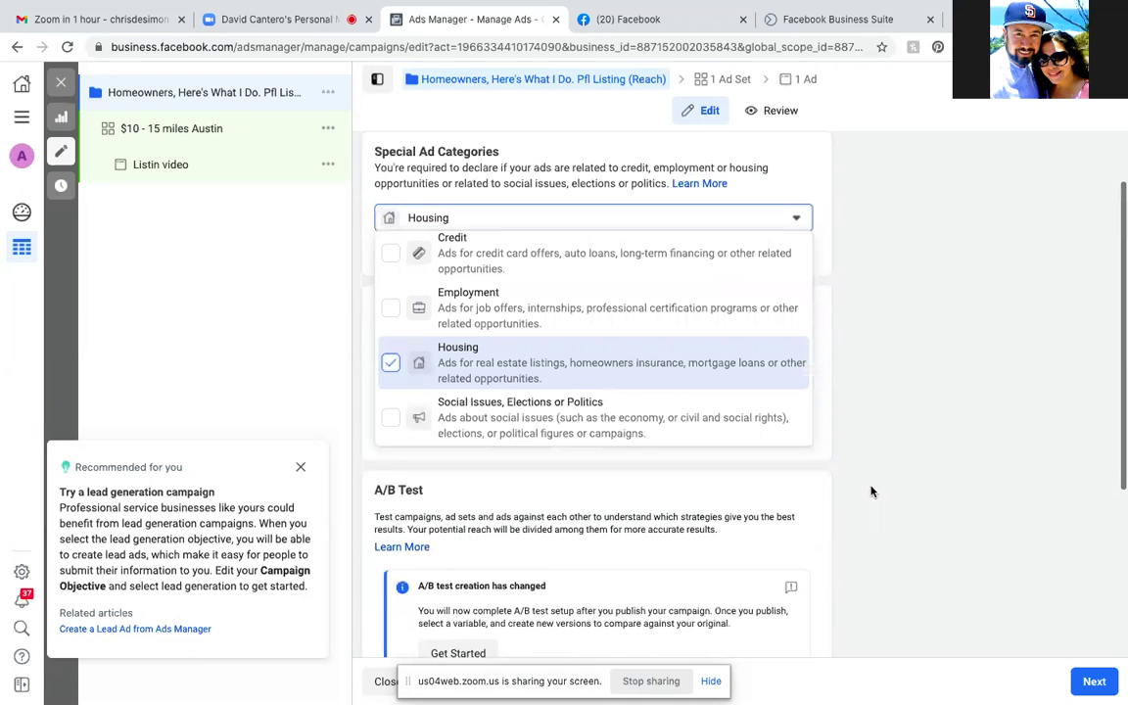
left_click(822, 242)
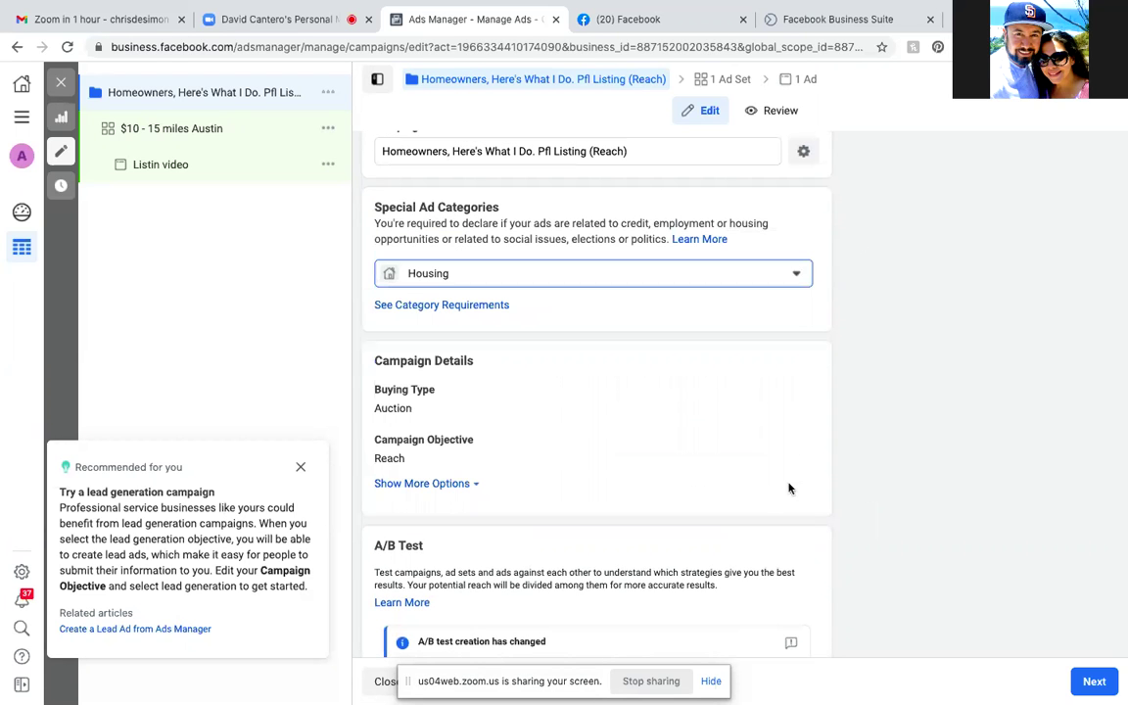
scroll(551, 440, "down", 2)
scroll(551, 441, "down", 5)
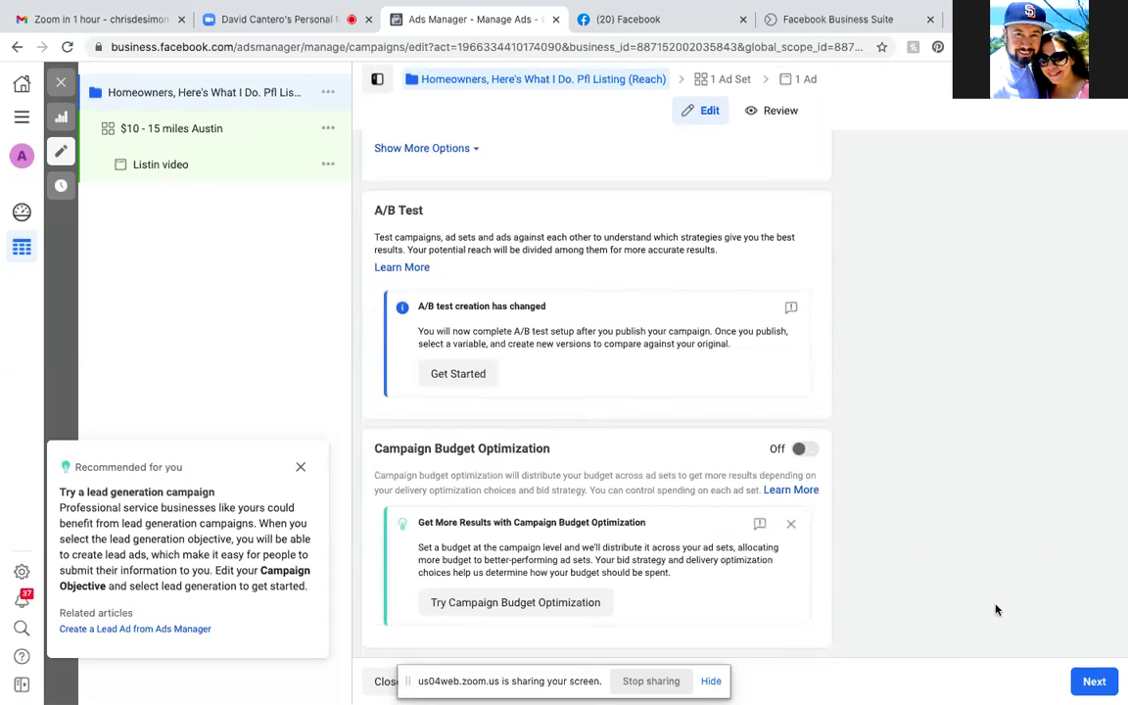
left_click(1095, 683)
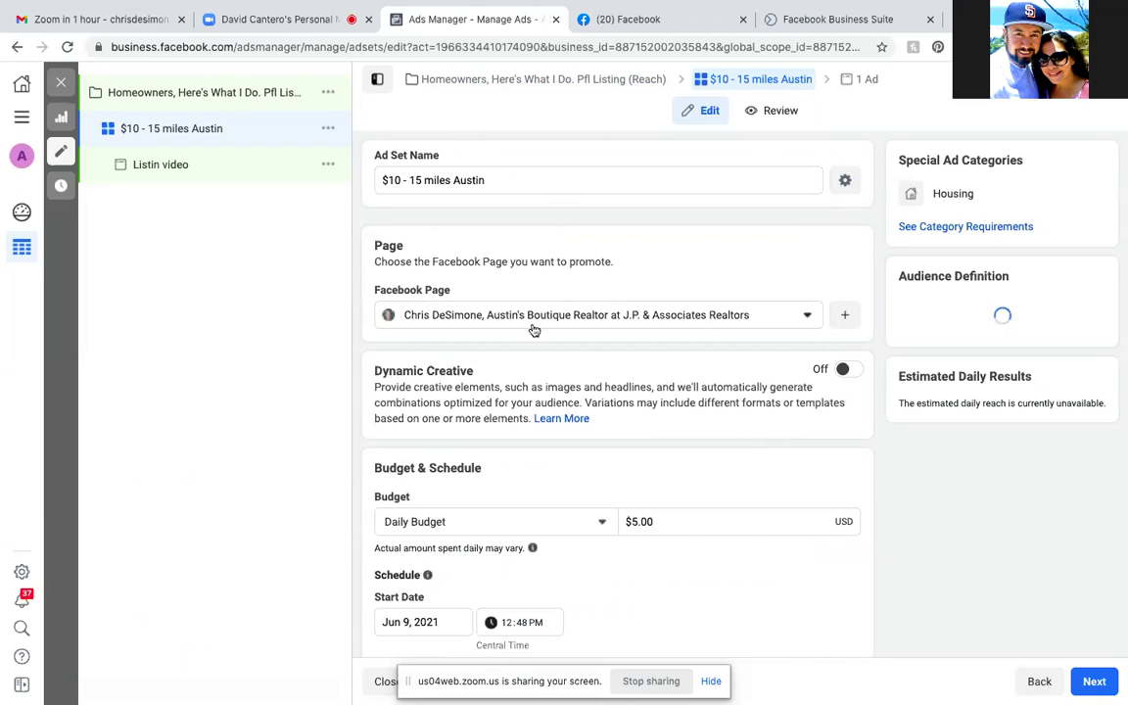
Step: Set the ad set's daily budget to $10.00
scroll(543, 339, "down", 3)
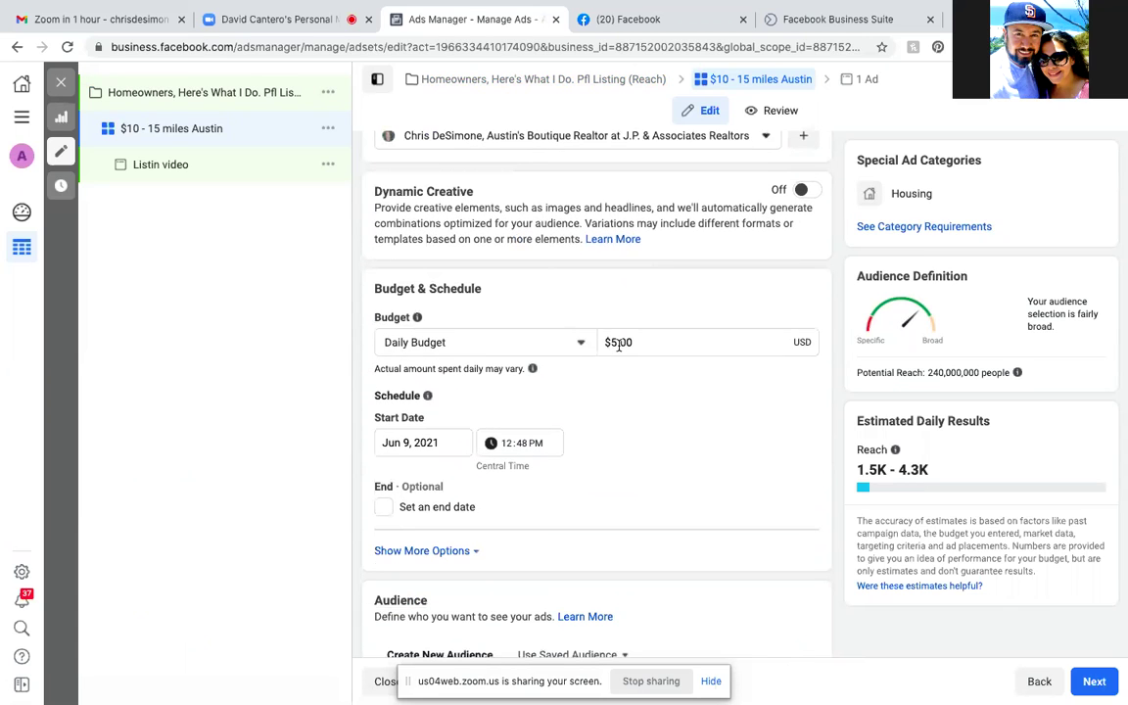
left_click(614, 342)
key("BackSpace")
type("10")
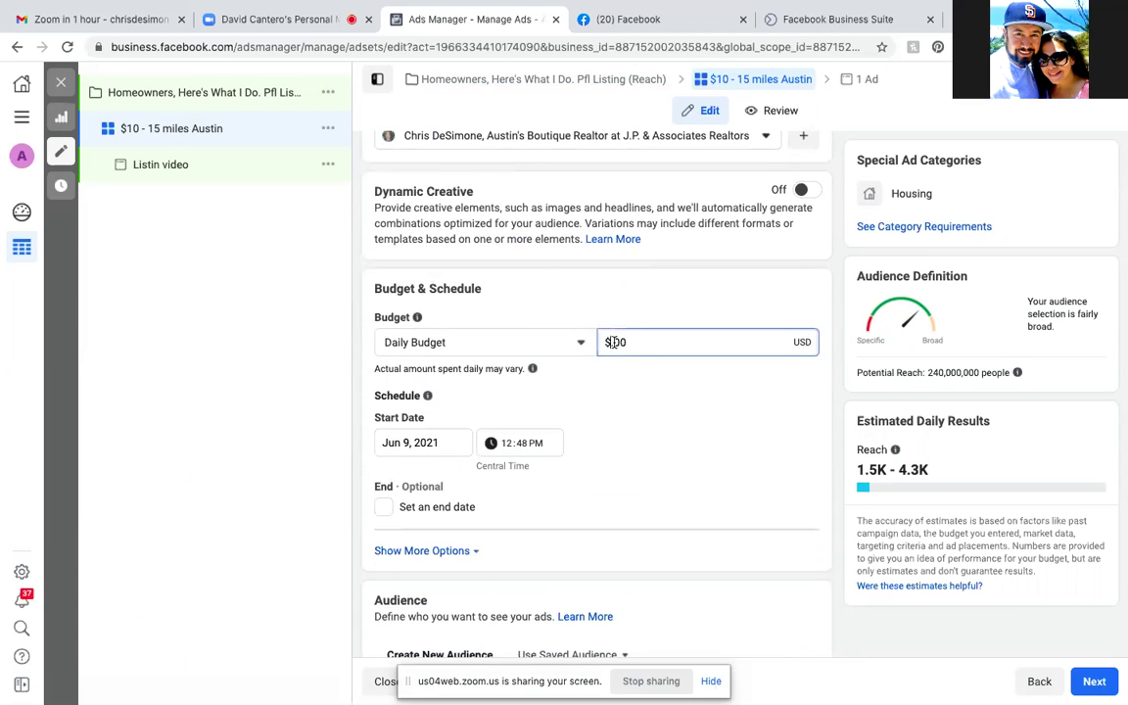
Step: Schedule the ad set to start on June 10, 2021 at 6:00 AM
scroll(510, 453, "down", 1)
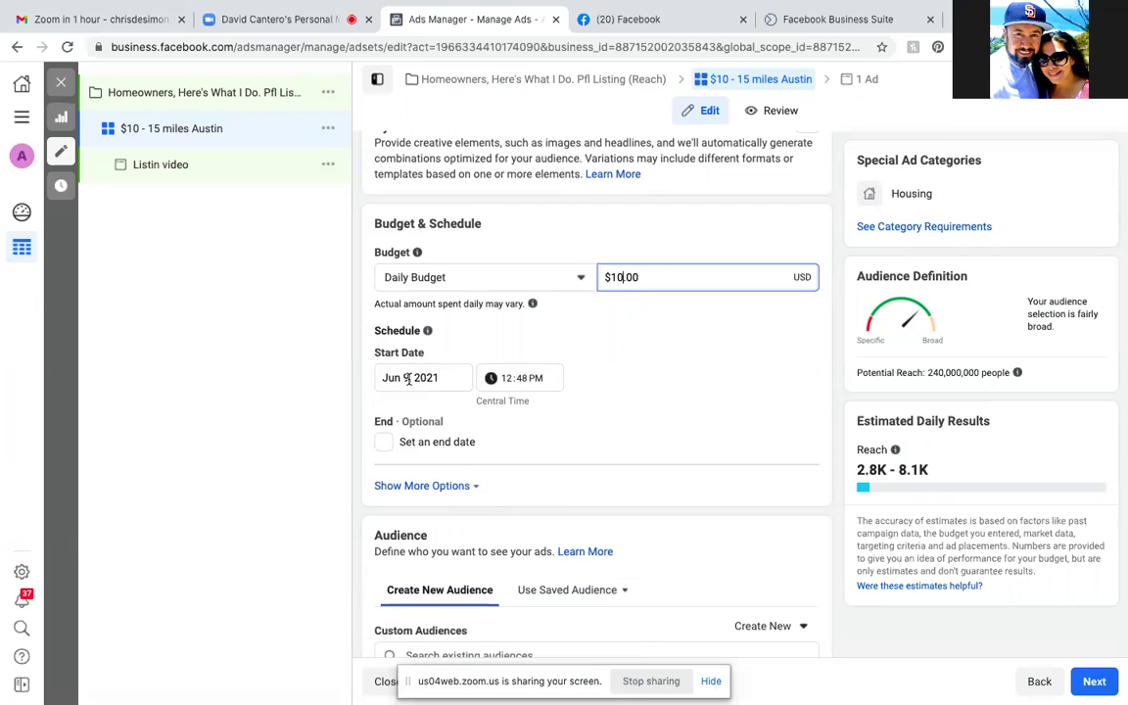
left_click(409, 379)
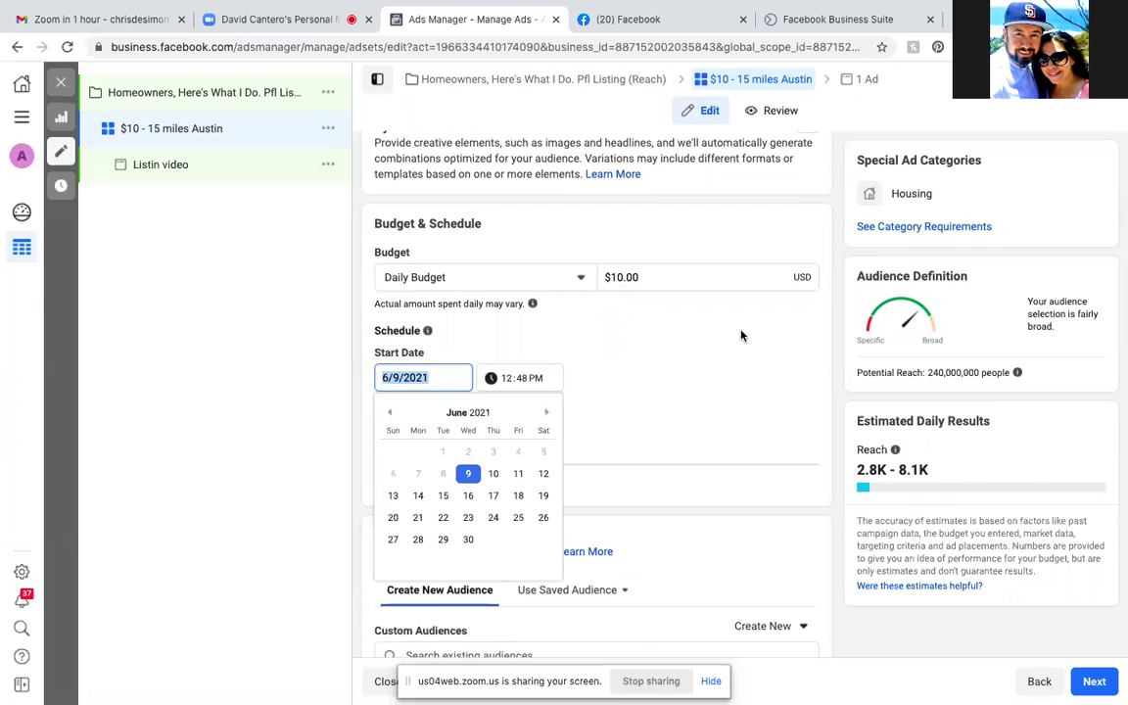
left_click(494, 475)
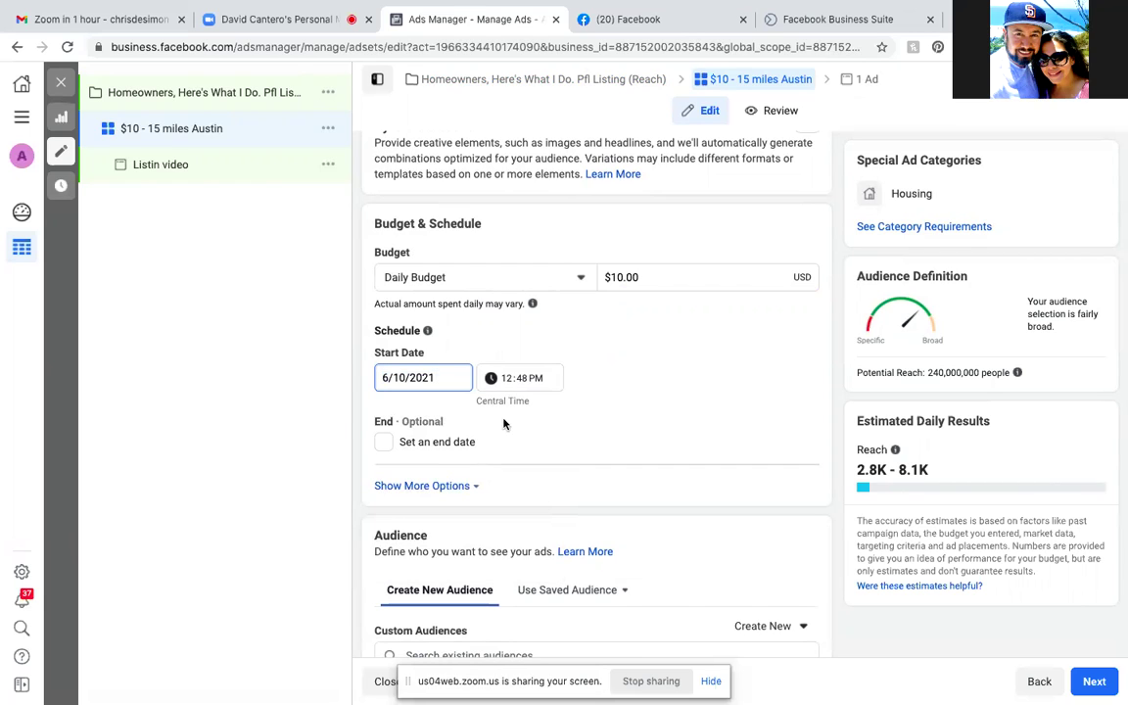
left_click(511, 382)
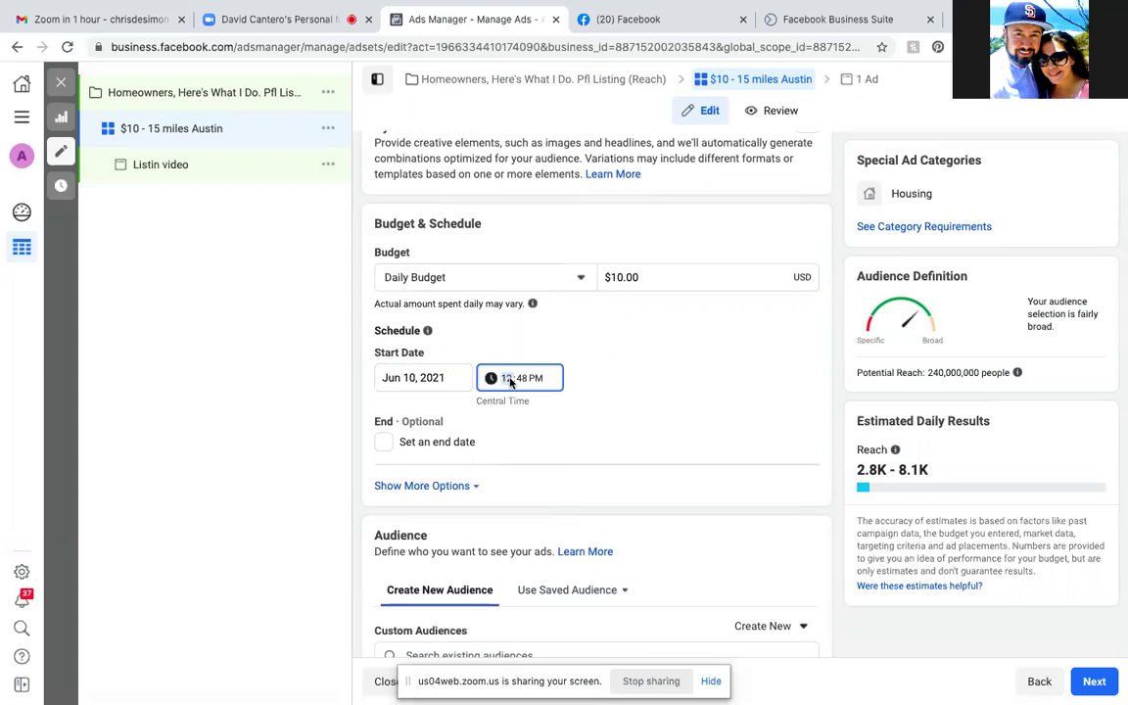
type("6:00 AM")
left_click(406, 380)
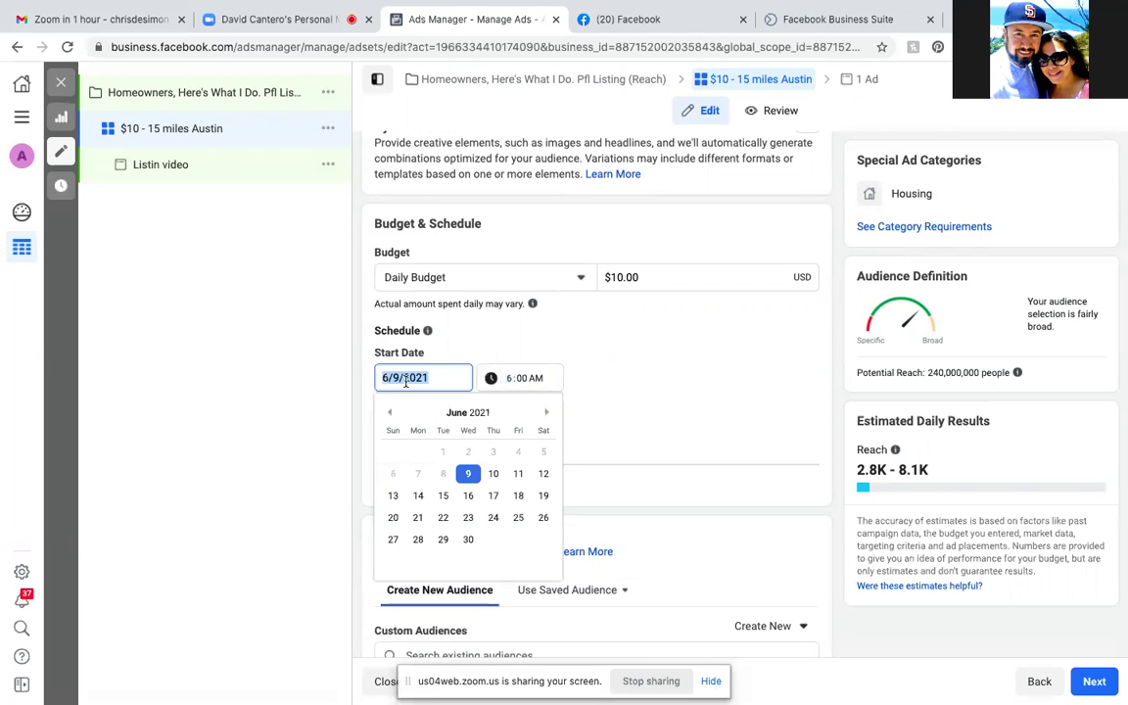
left_click(493, 475)
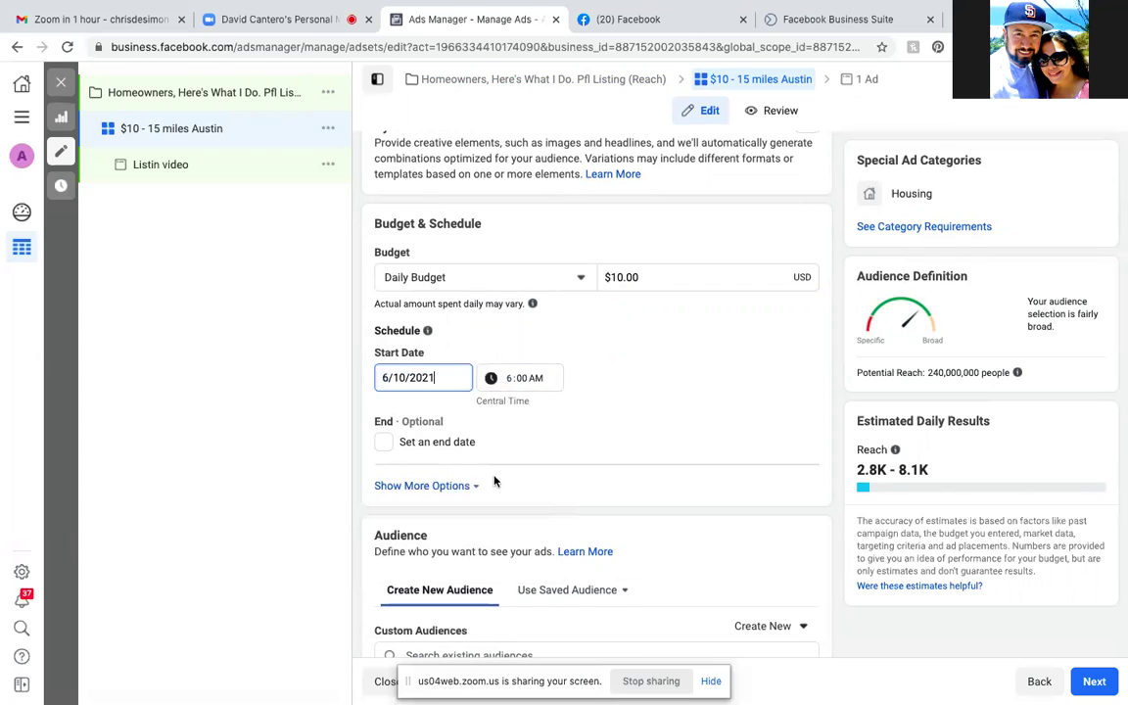
Step: Add an end date to the ad set schedule, June 15, 2021 at 6:00 AM
scroll(383, 569, "down", 2)
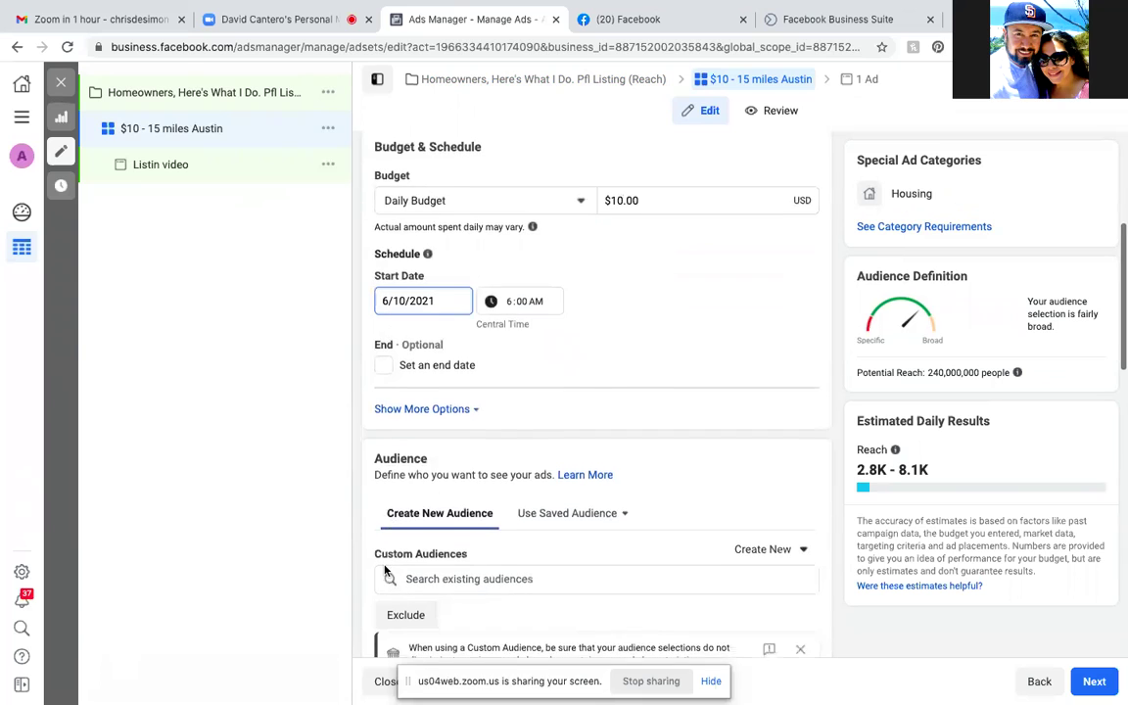
scroll(385, 571, "up", 1)
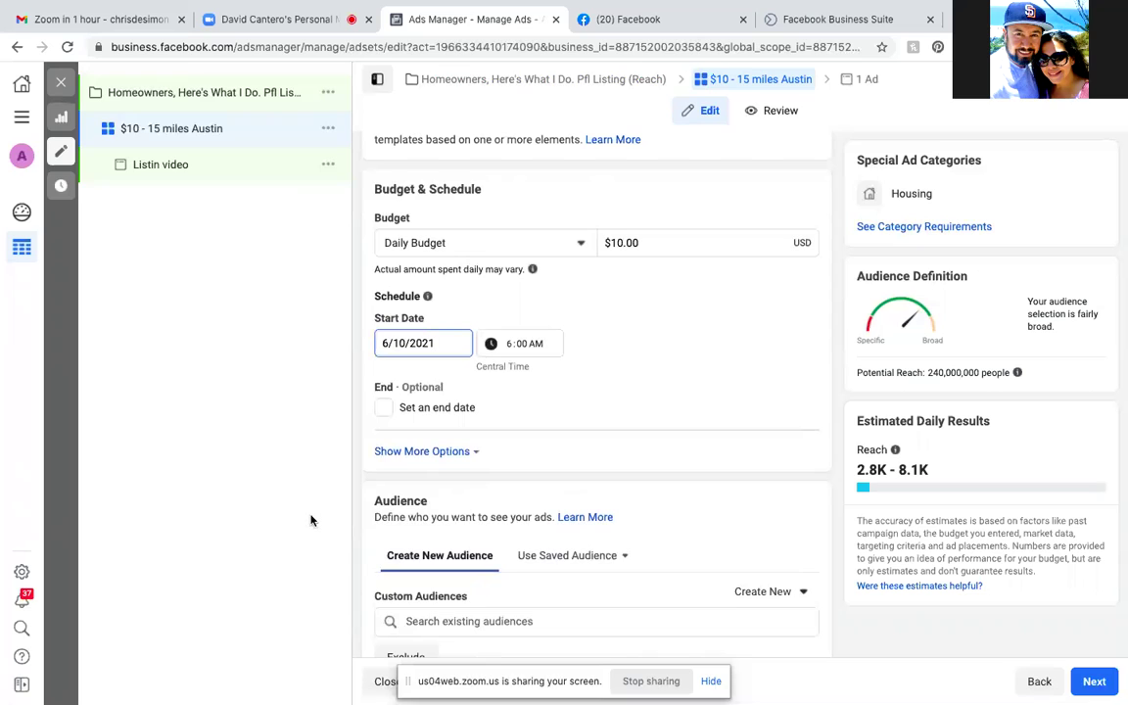
left_click(383, 411)
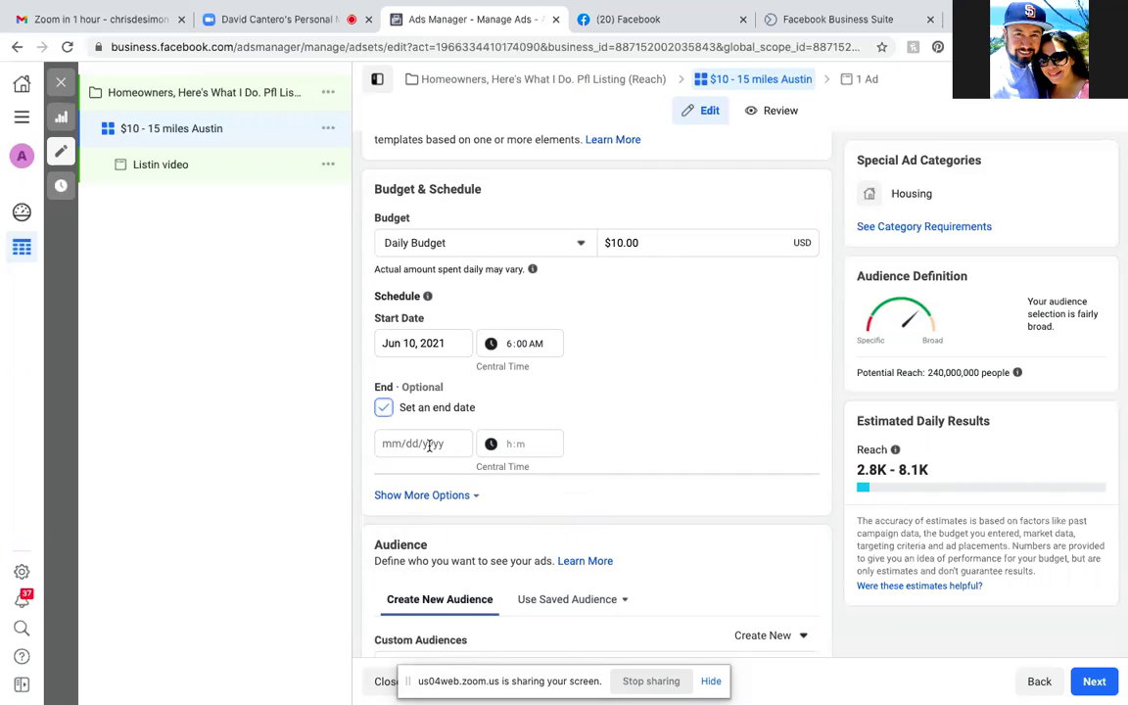
left_click(429, 446)
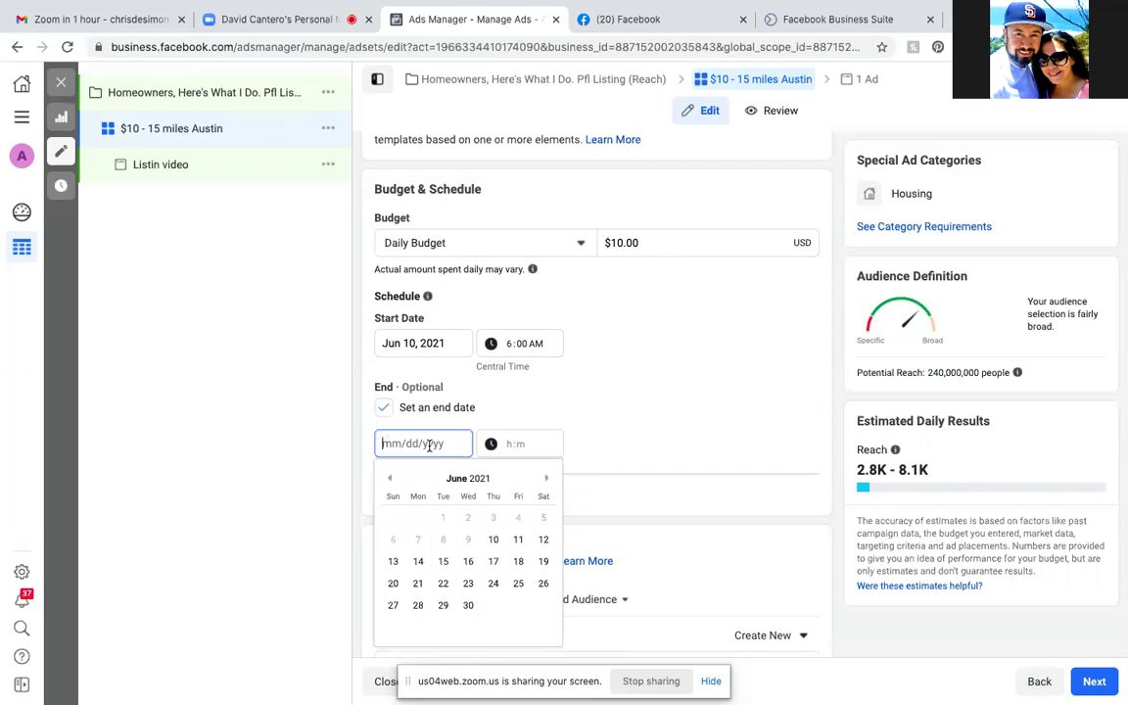
left_click(446, 564)
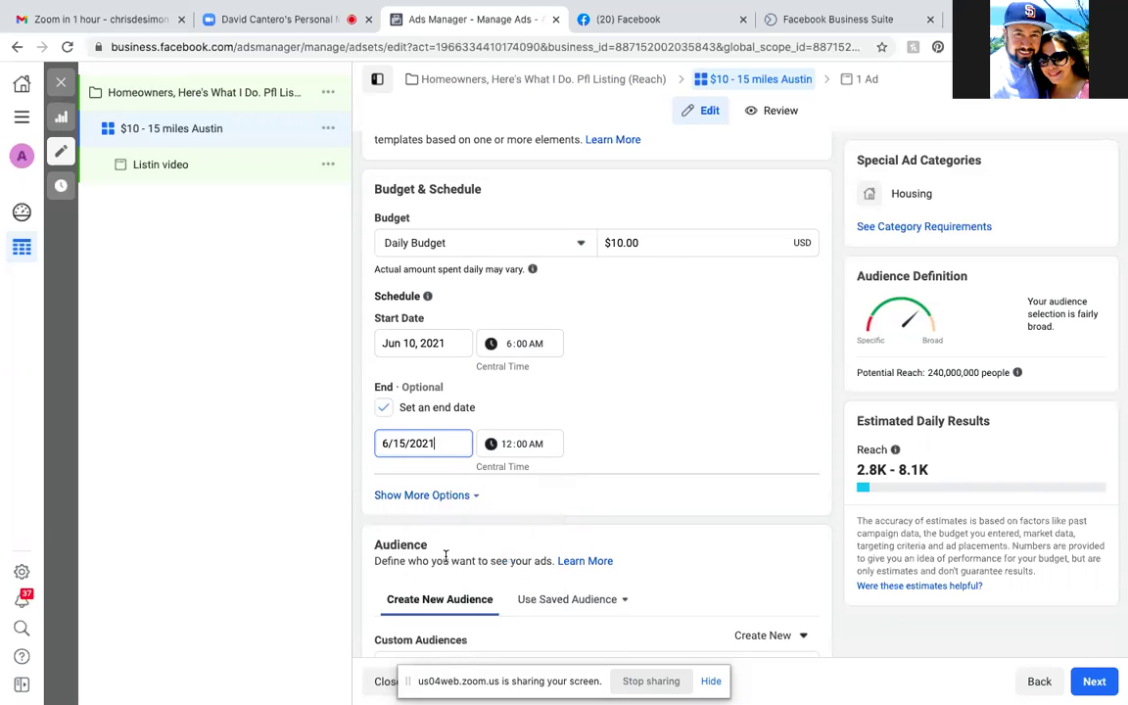
left_click(528, 450)
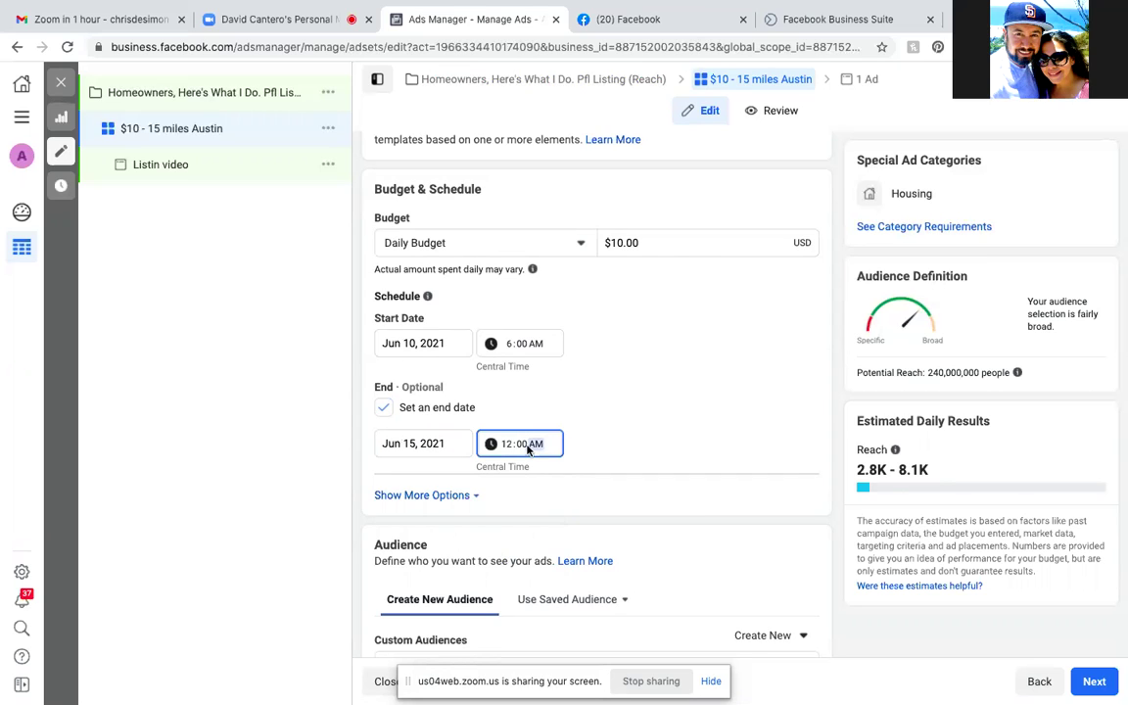
key("shift+Tab")
key("shift+Tab")
Step: Switch the ad set to a lifetime budget and set the amount to $50.00
scroll(559, 548, "down", 1)
scroll(565, 519, "up", 3)
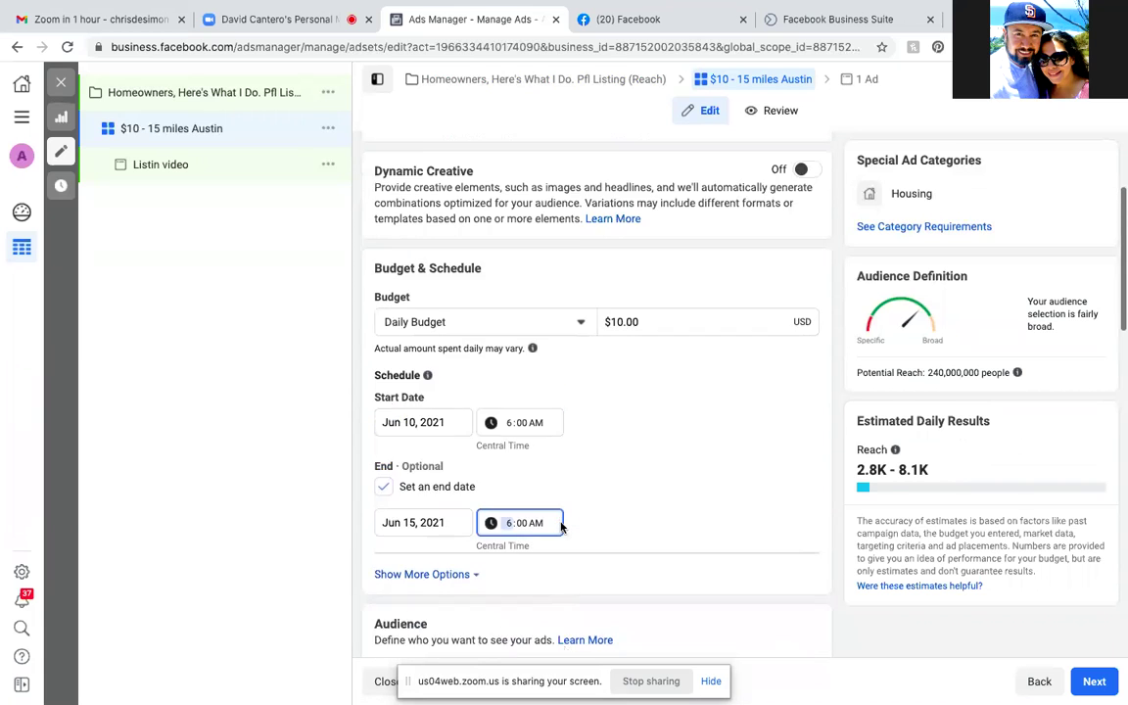
scroll(561, 527, "up", 2)
left_click(579, 365)
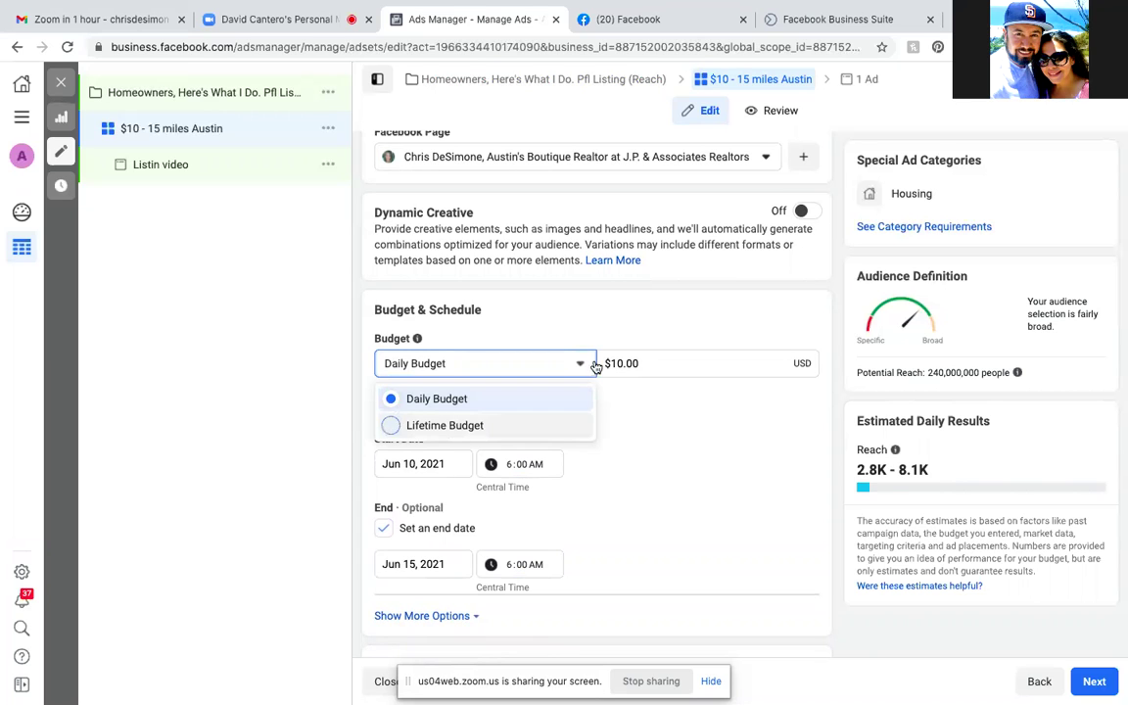
left_click(548, 425)
left_click(644, 363)
key("BackSpace")
key("BackSpace")
key("BackSpace")
key("BackSpace")
key("BackSpace")
key("BackSpace")
key("BackSpace")
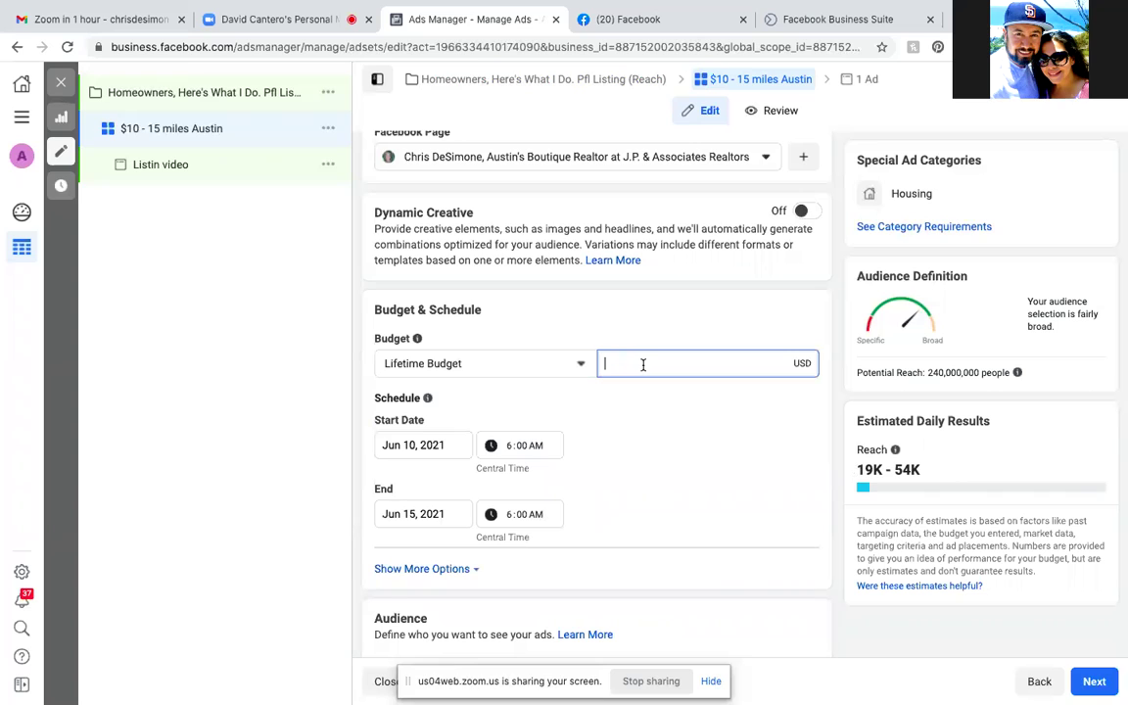
type("50.00")
key("Tab")
left_click(793, 474)
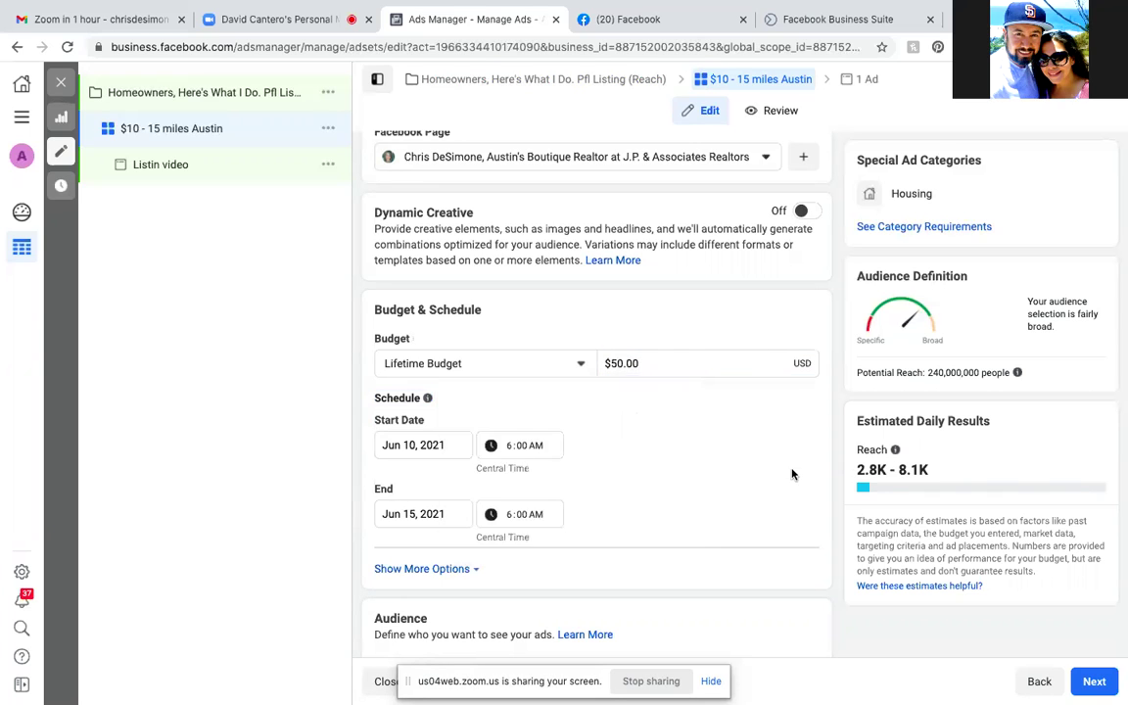
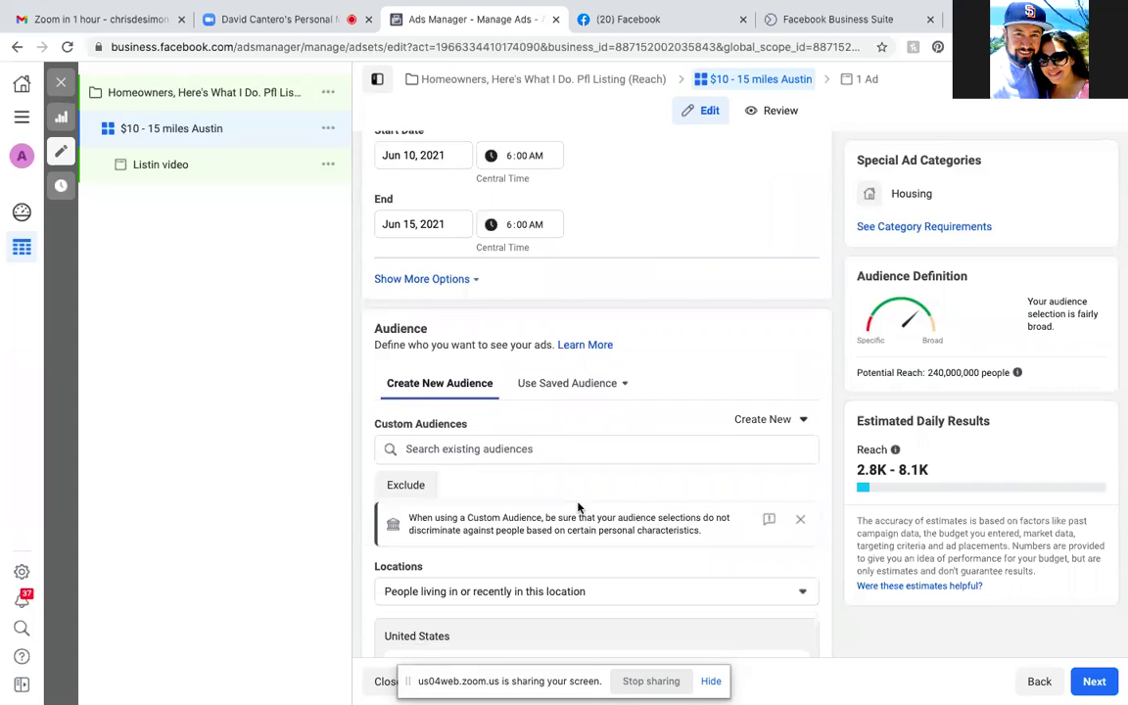
Step: Include the custom audiences "Intro video (25%)" and "Spring Selling Season Update (25%)" in the ad set's audience
scroll(577, 507, "down", 1)
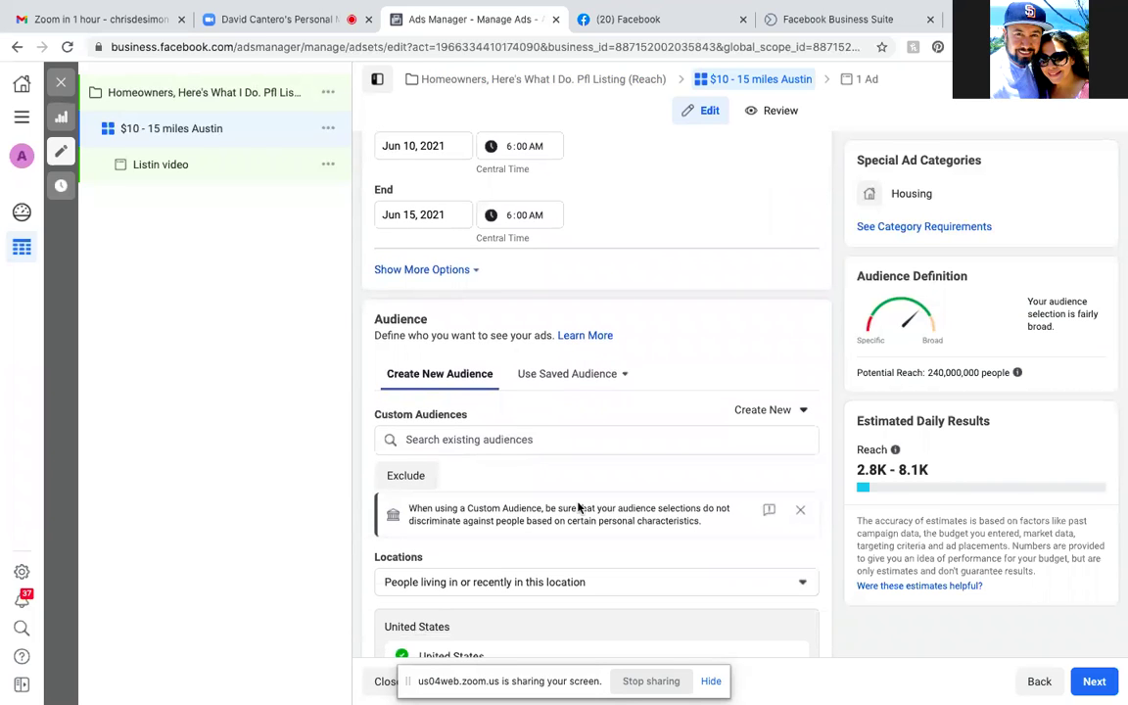
scroll(578, 507, "down", 3)
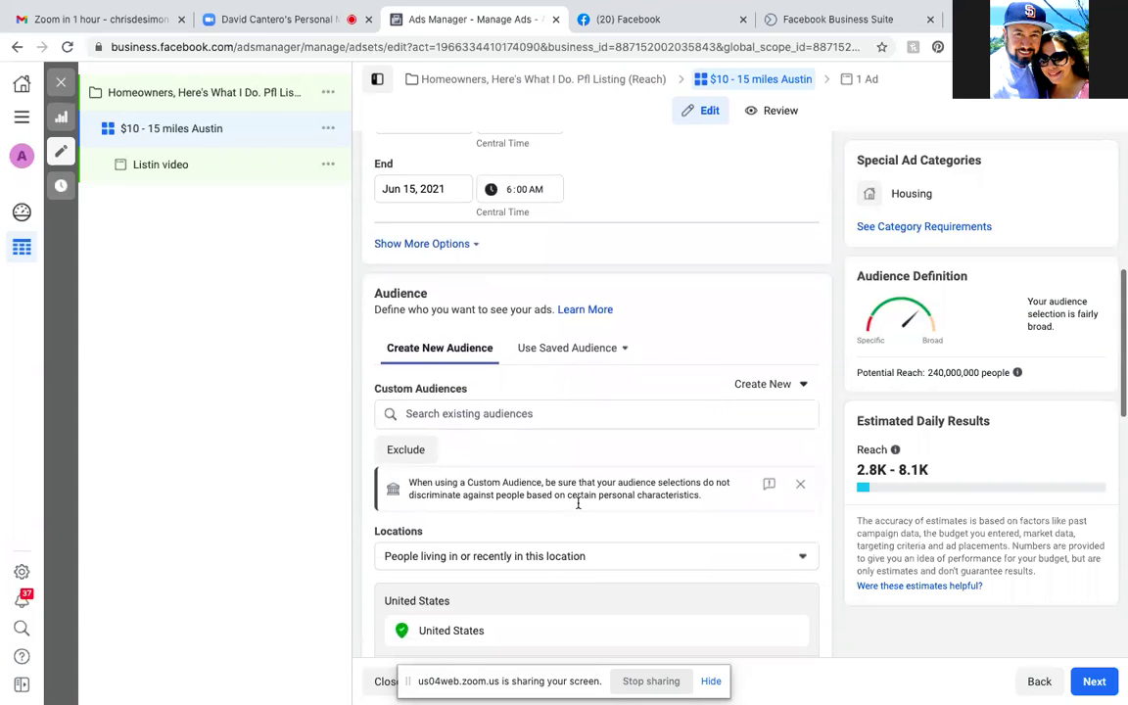
scroll(578, 502, "up", 2)
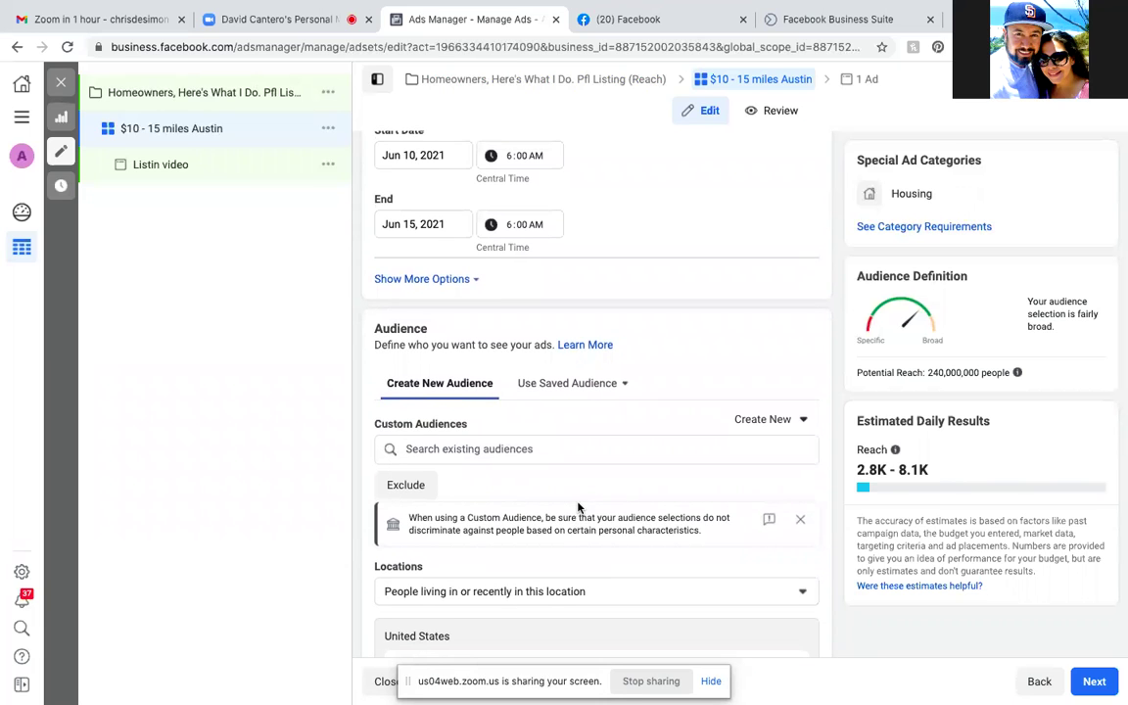
scroll(578, 507, "down", 1)
left_click(455, 424)
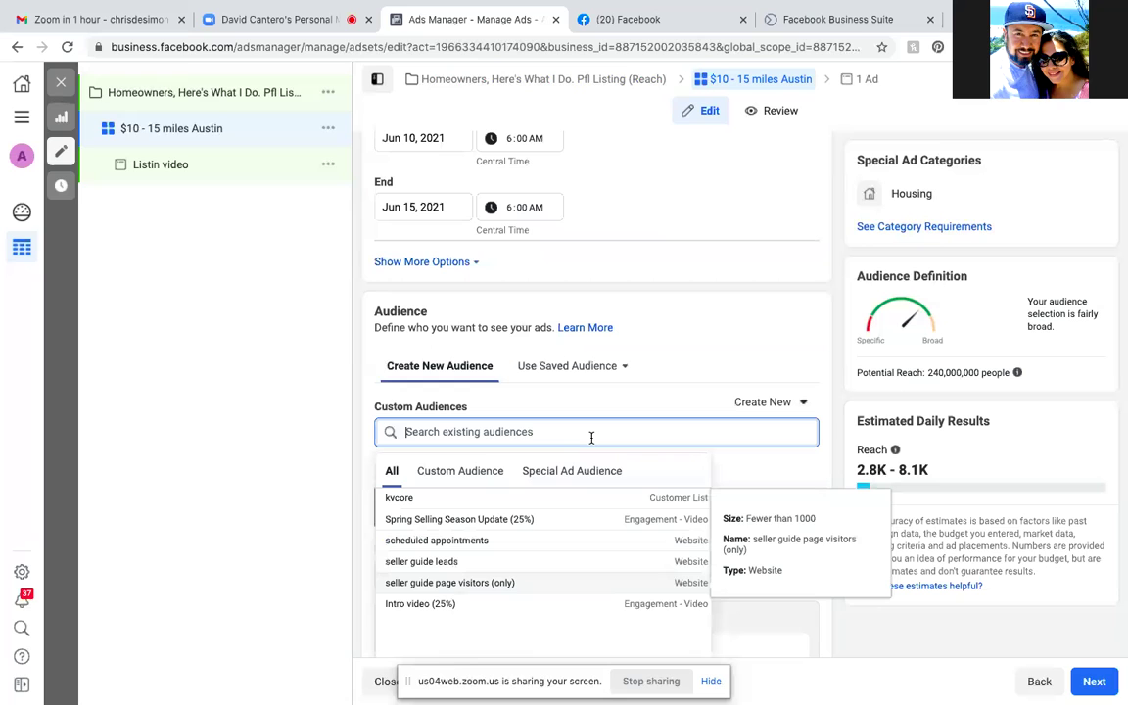
left_click(413, 605)
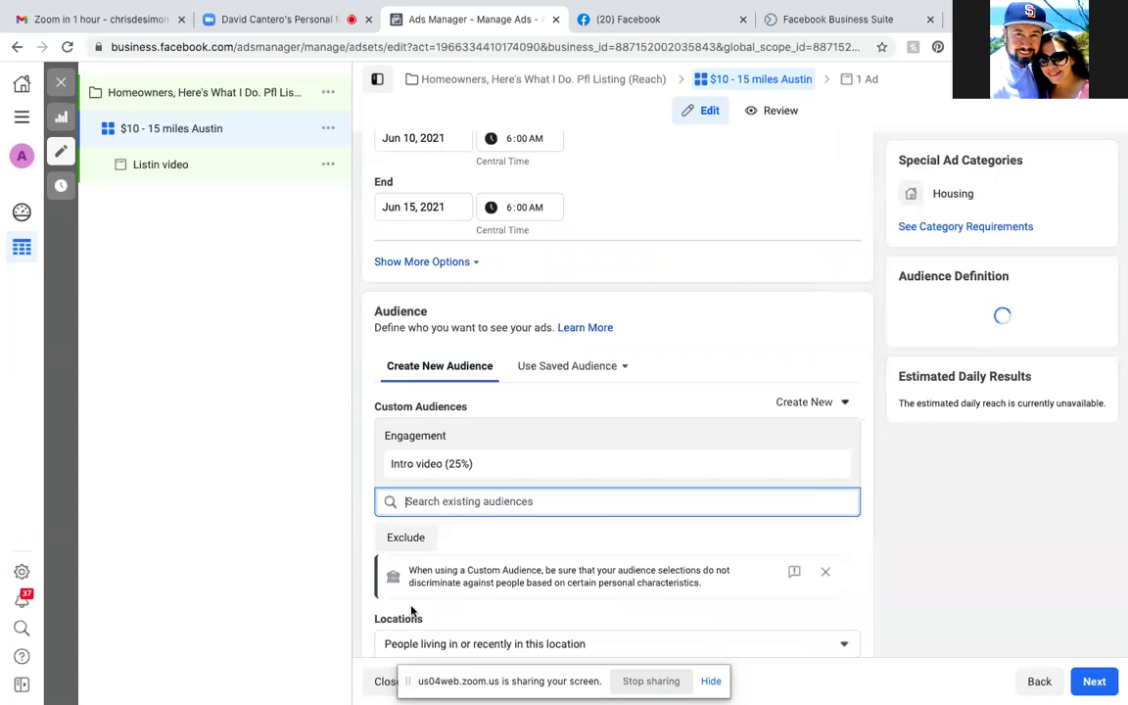
left_click(441, 498)
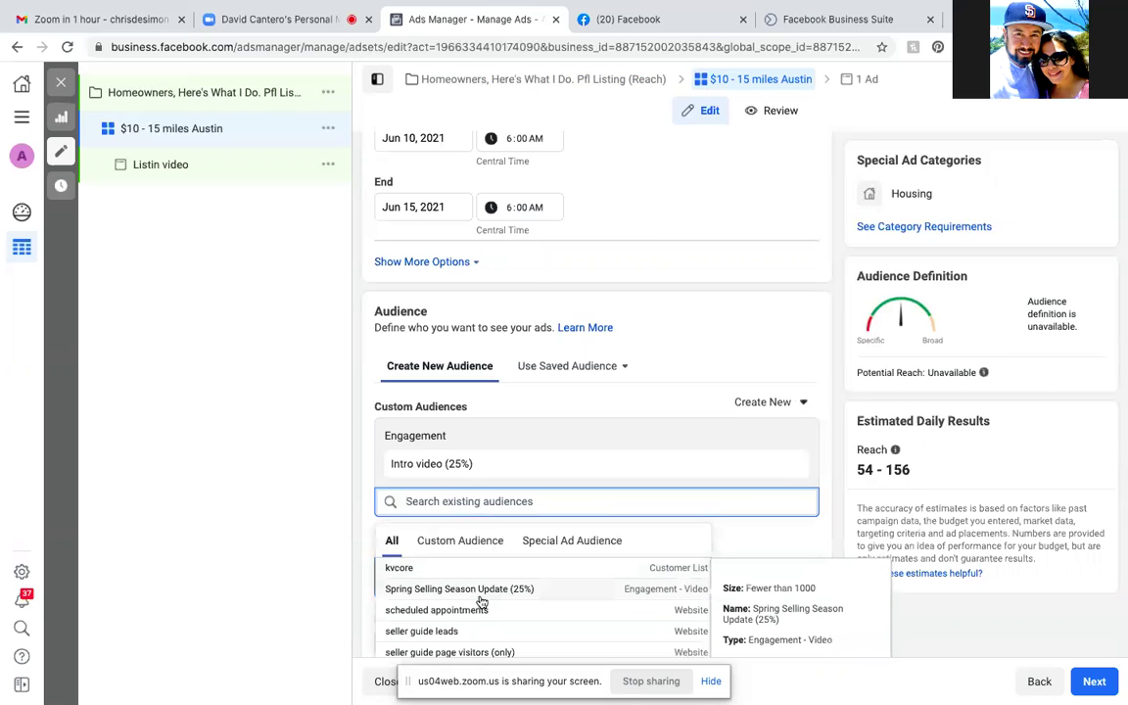
scroll(478, 600, "down", 2)
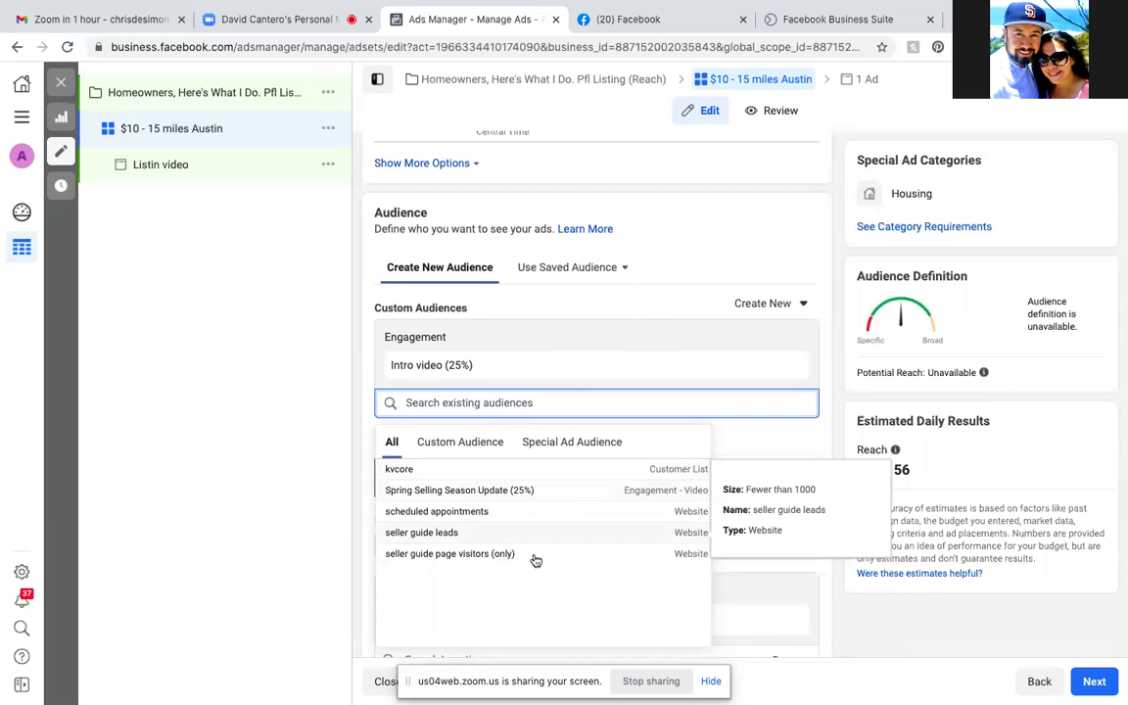
left_click(454, 492)
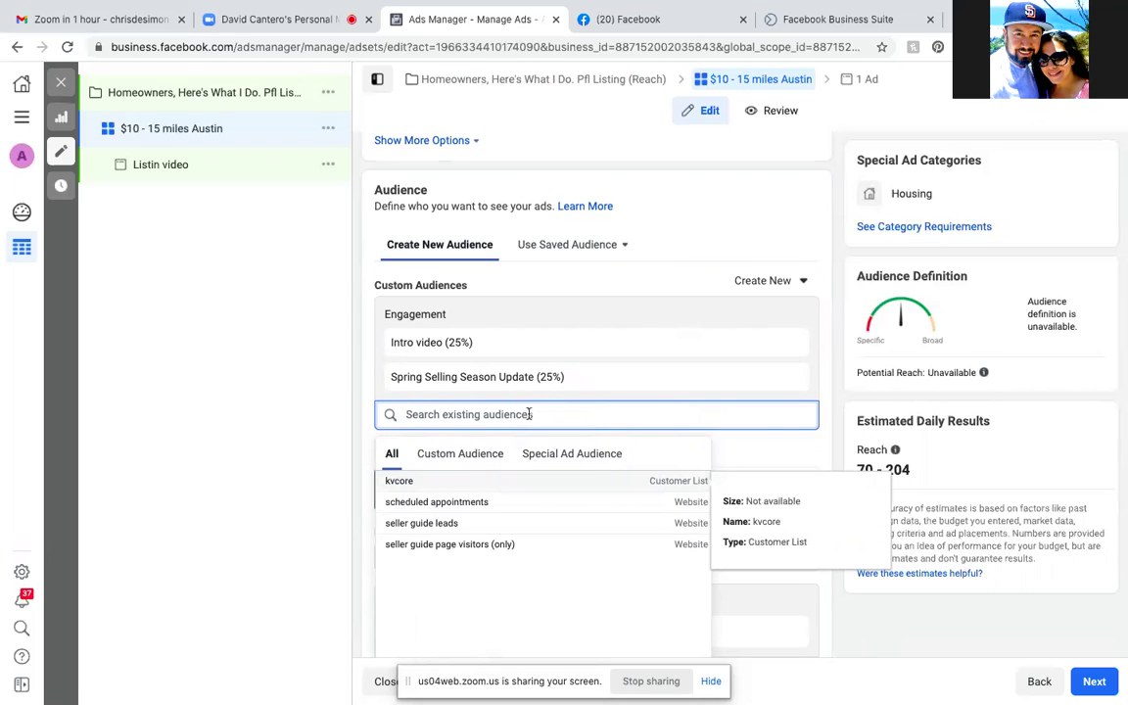
left_click(173, 546)
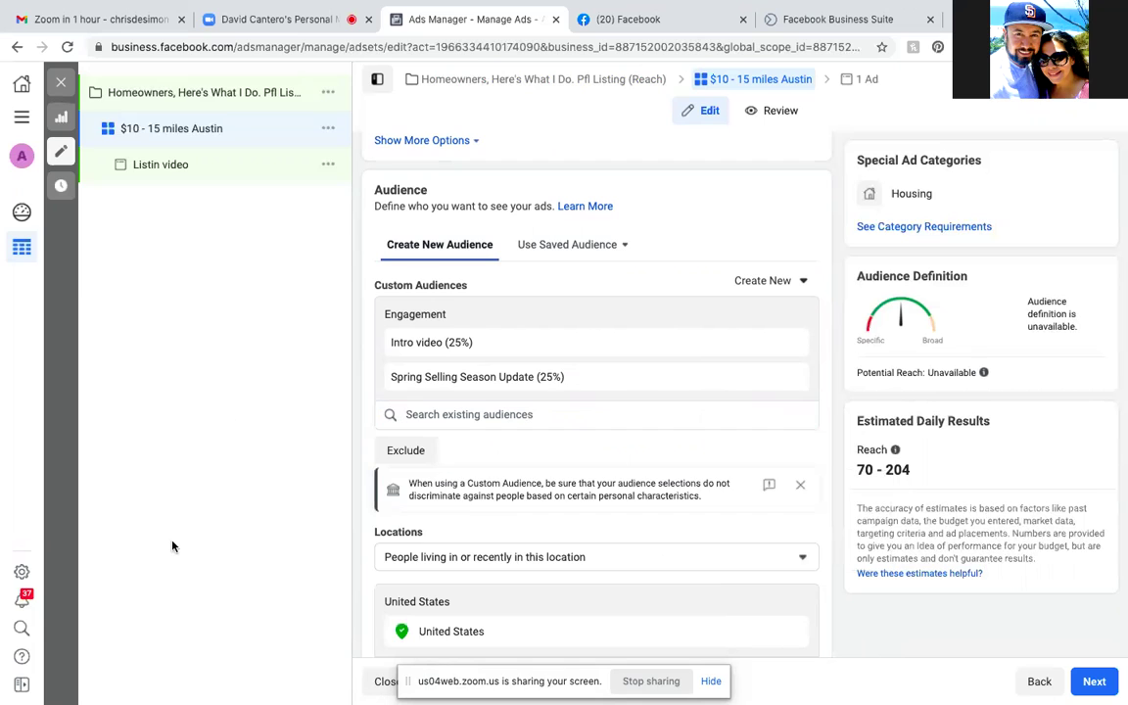
Step: Exclude the "seller guide leads" custom audience from the ad set's targeting
left_click(400, 450)
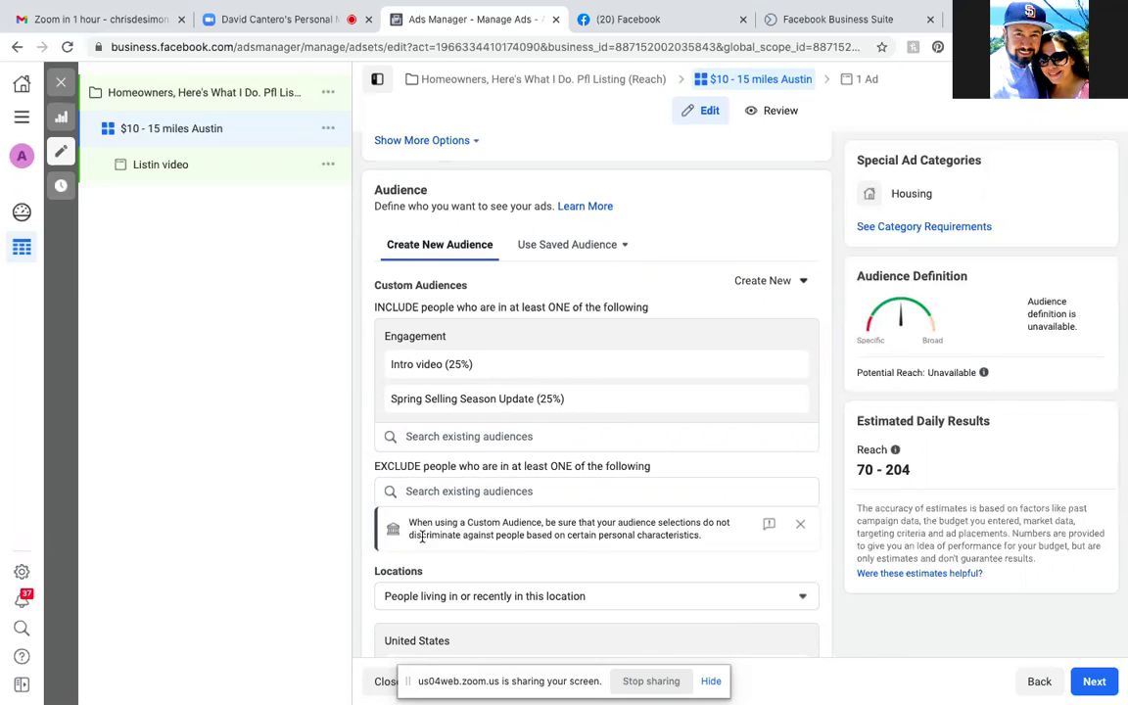
left_click(423, 491)
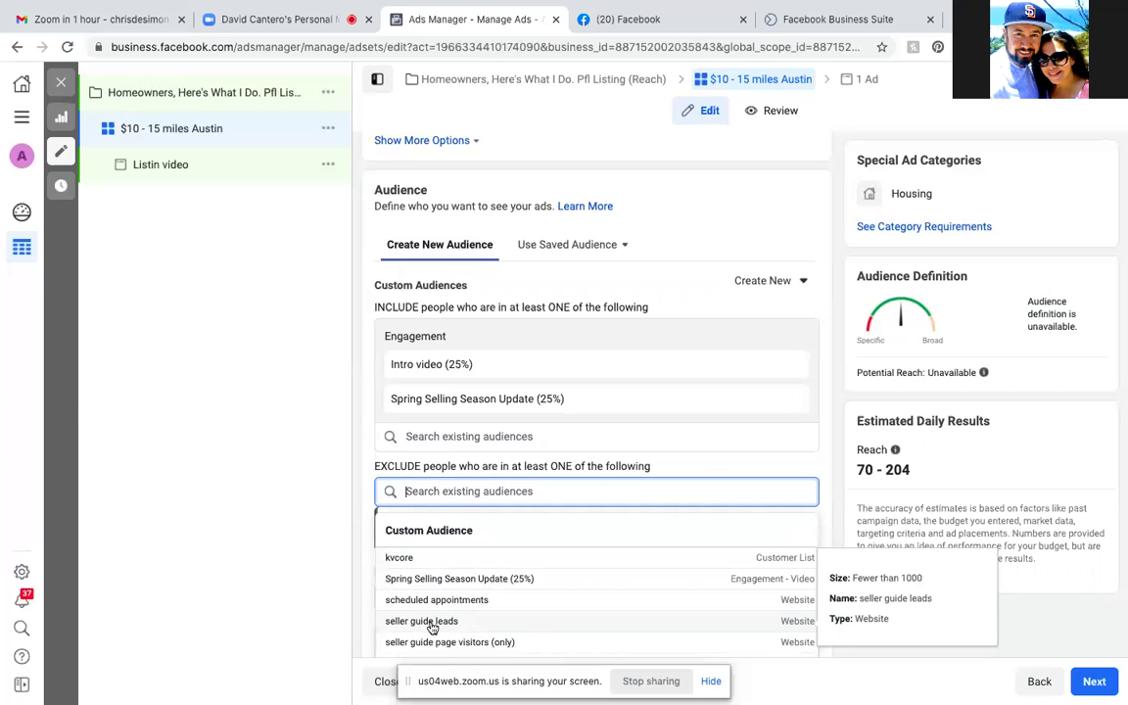
left_click(432, 623)
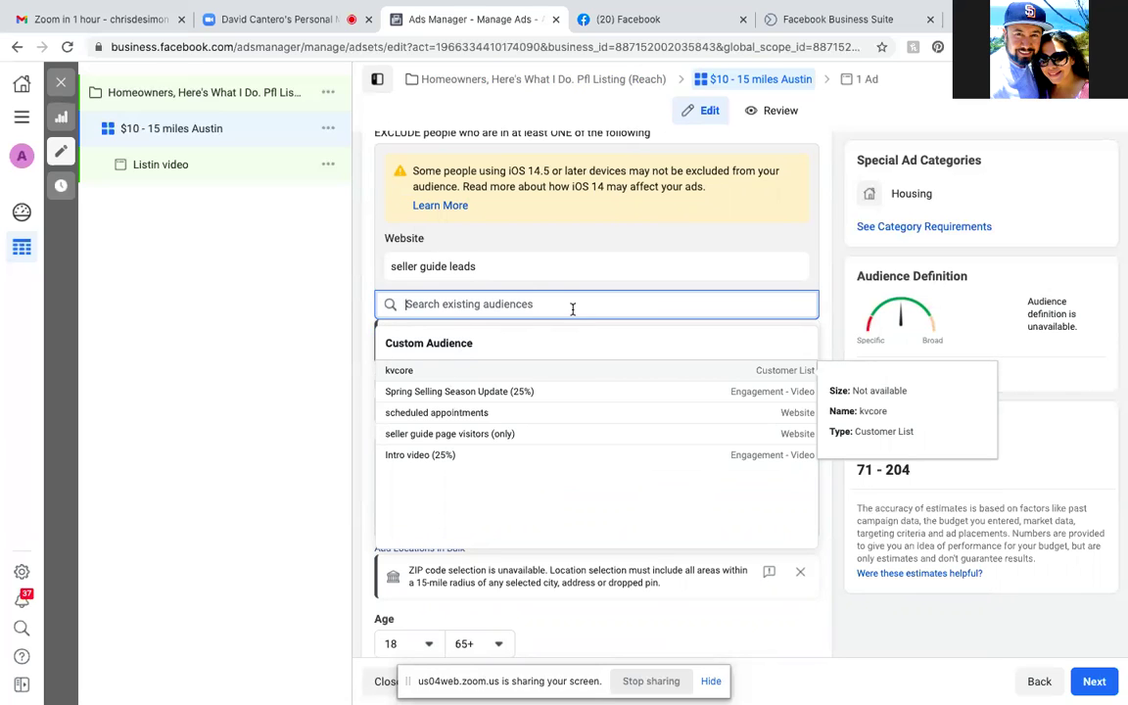
scroll(555, 449, "down", 2)
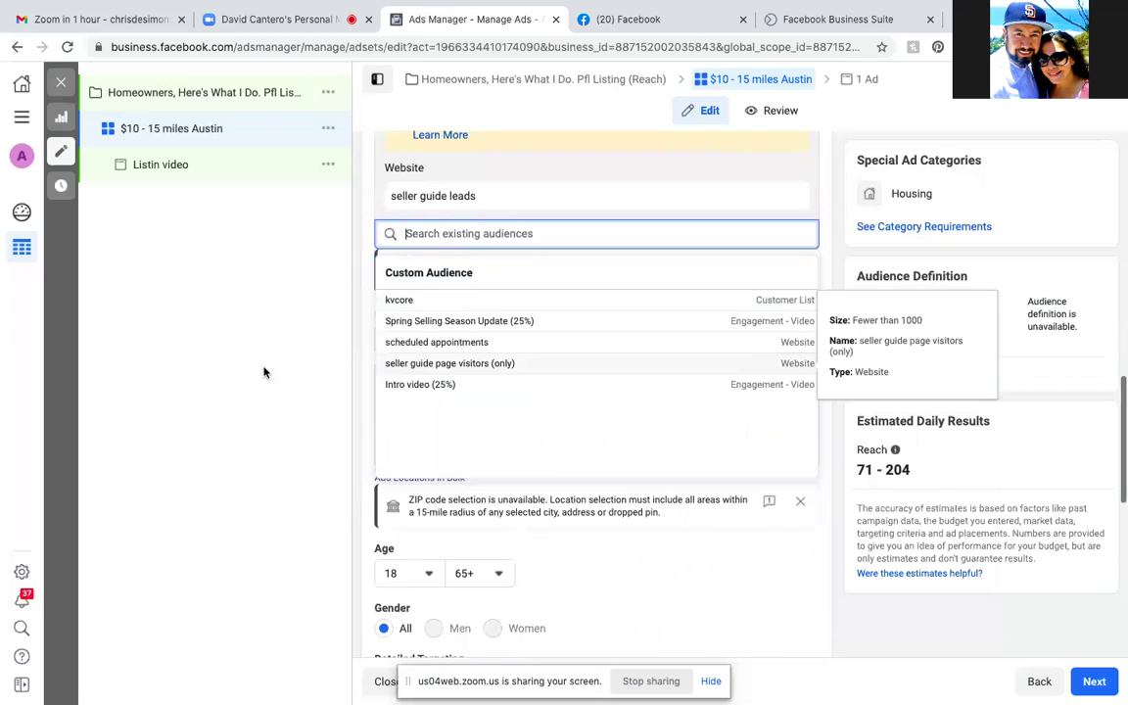
left_click(263, 373)
scroll(595, 302, "up", 2)
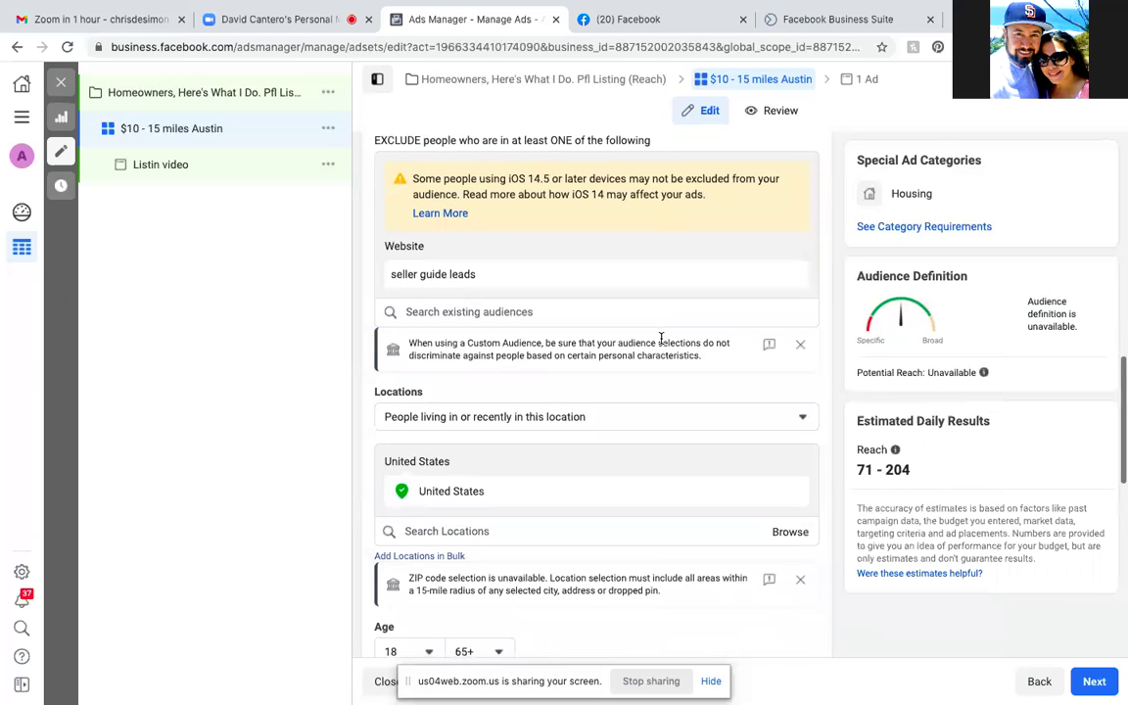
Step: Target only people living in the location, and set Austin as the audience location in place of the United States
scroll(661, 338, "down", 3)
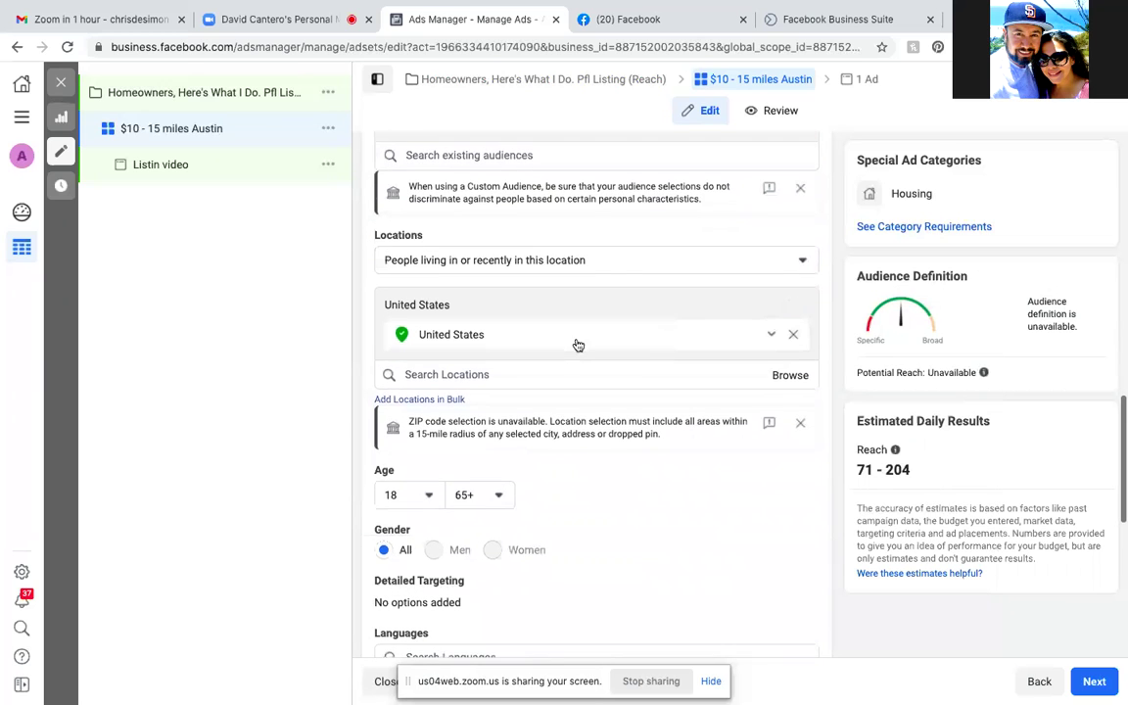
left_click(464, 374)
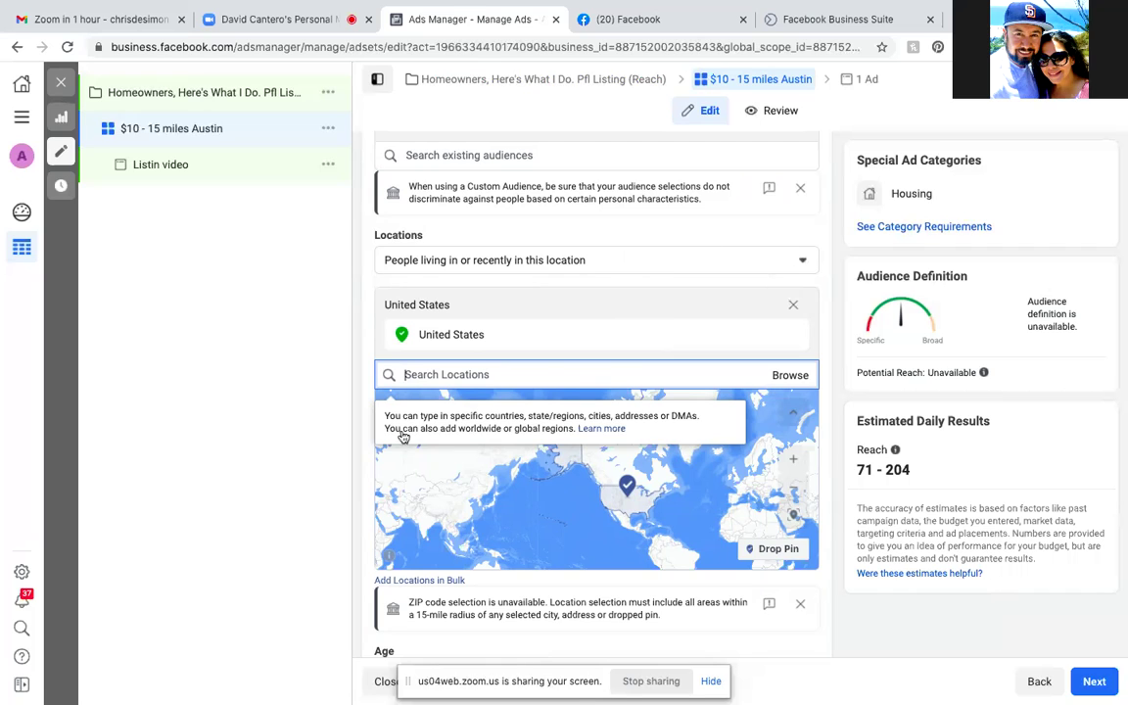
mouse_move(938, 685)
left_click(802, 261)
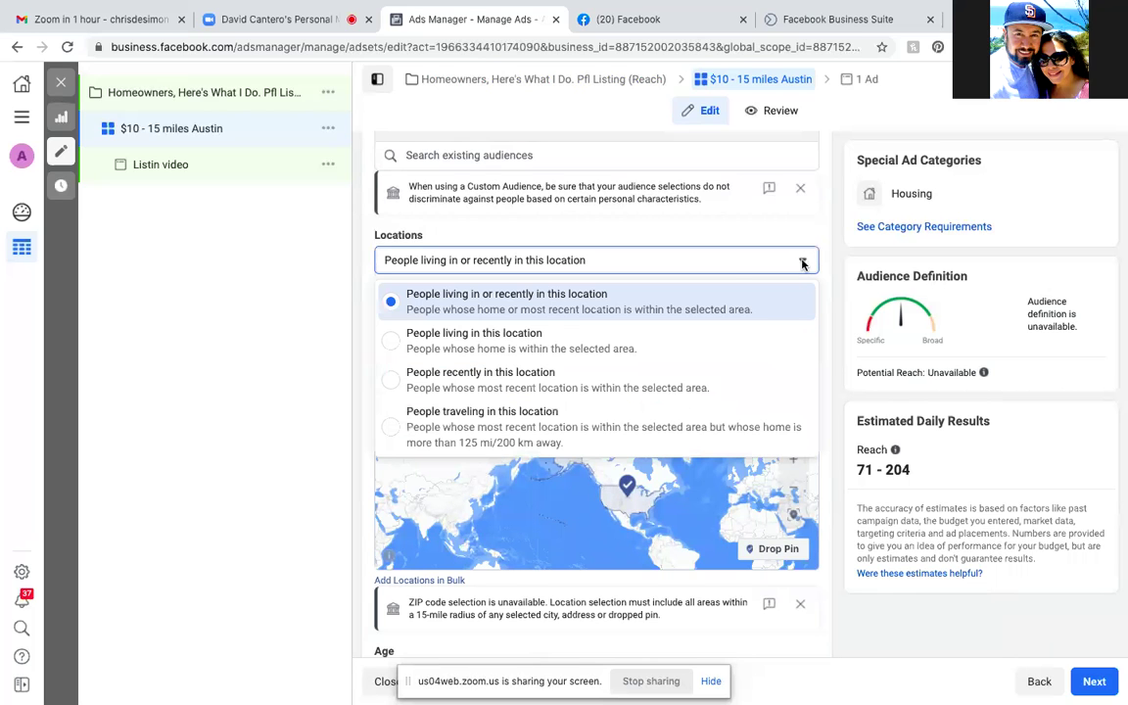
left_click(392, 341)
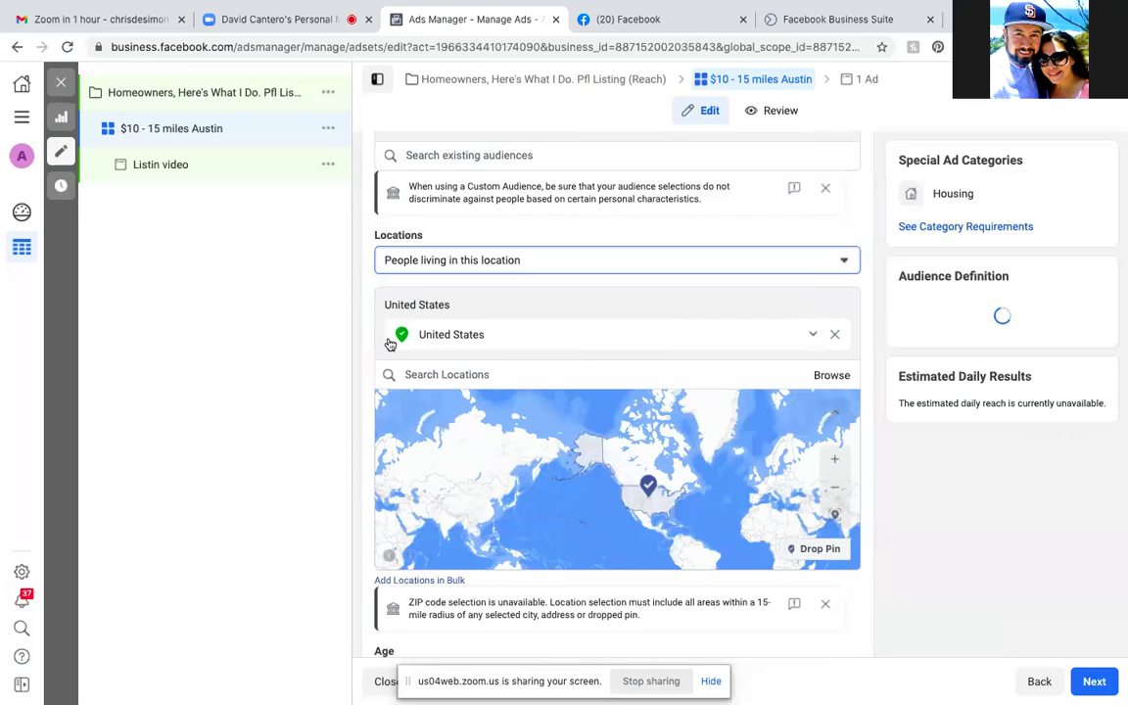
left_click(429, 380)
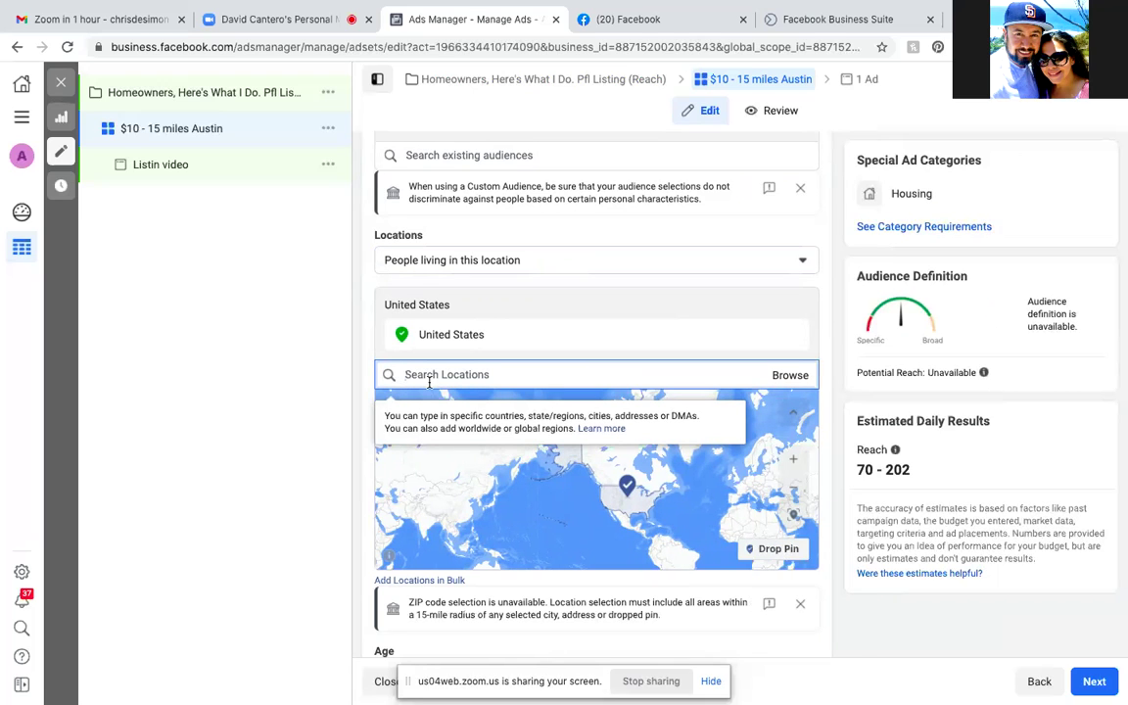
left_click(423, 339)
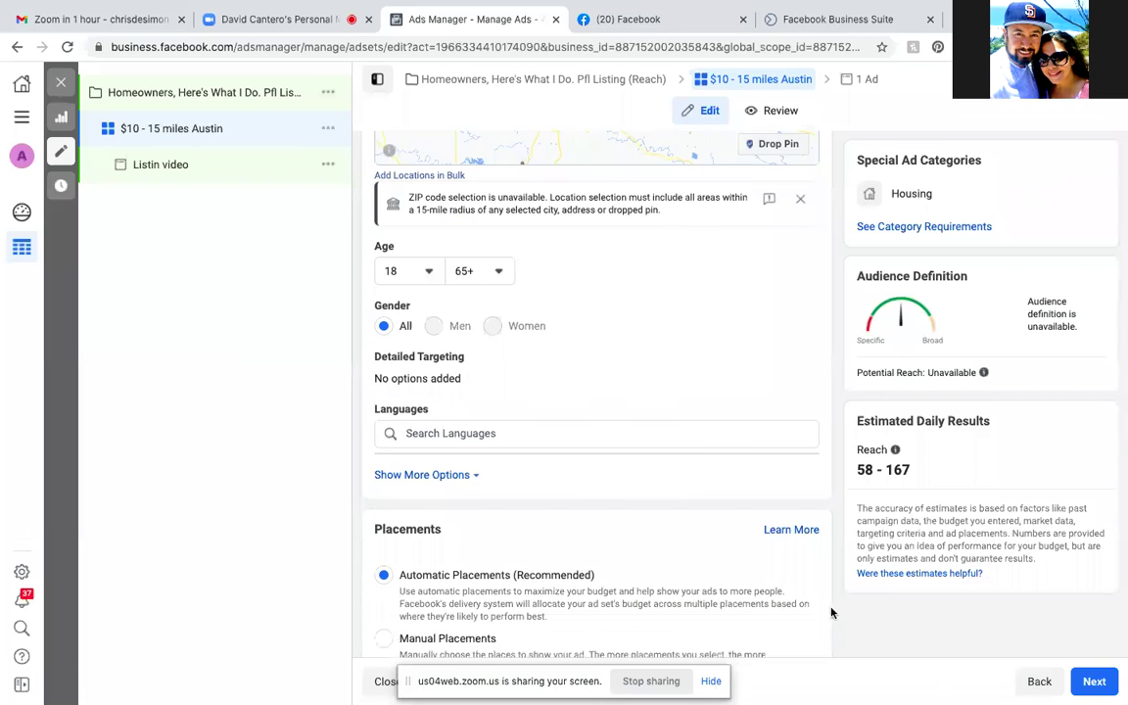
Step: Restrict the audience language to English (All)
scroll(831, 609, "down", 3)
scroll(831, 613, "down", 2)
scroll(832, 613, "up", 4)
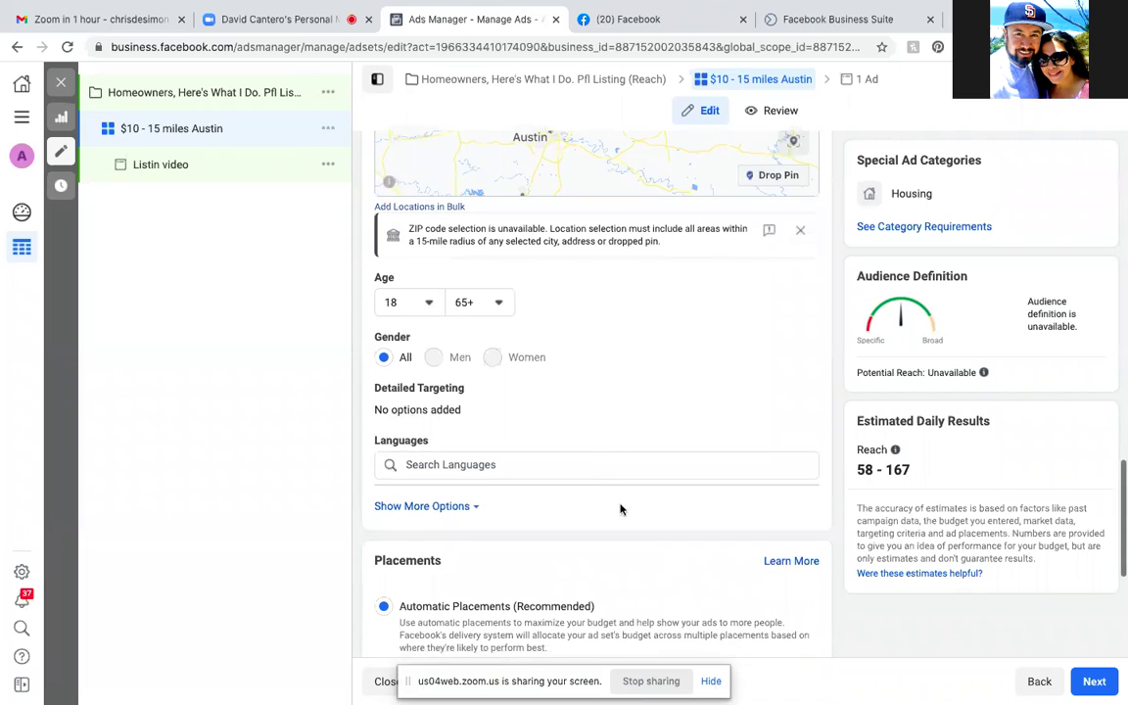
left_click(591, 464)
type("en")
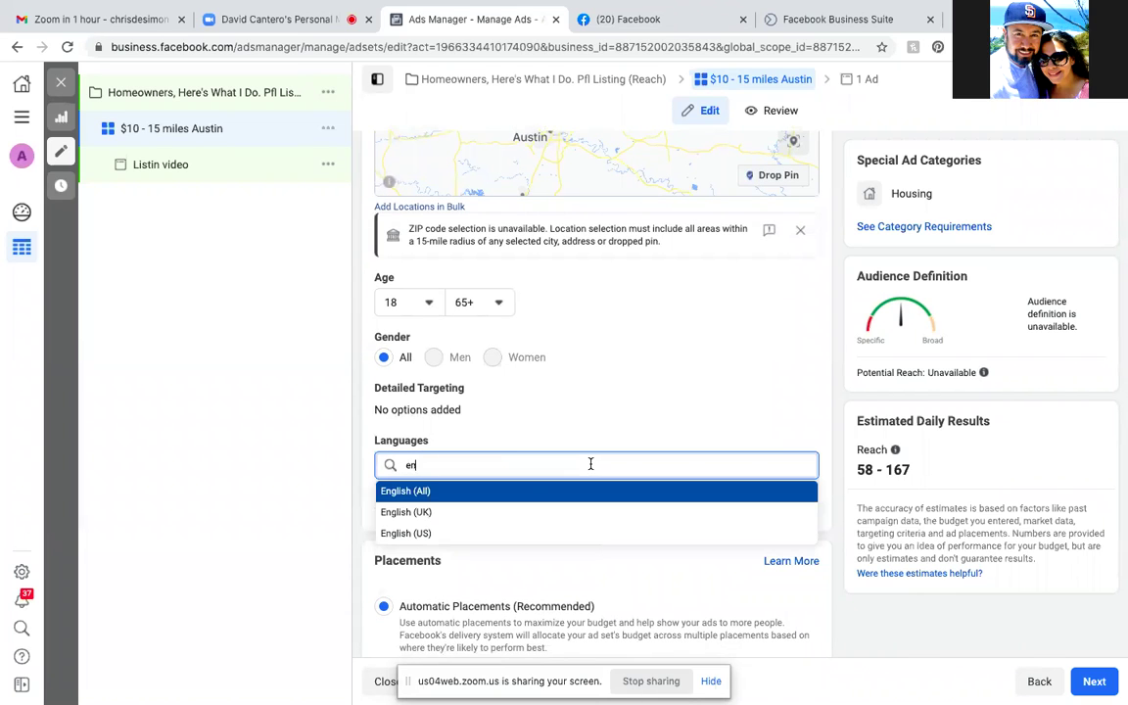
left_click(496, 493)
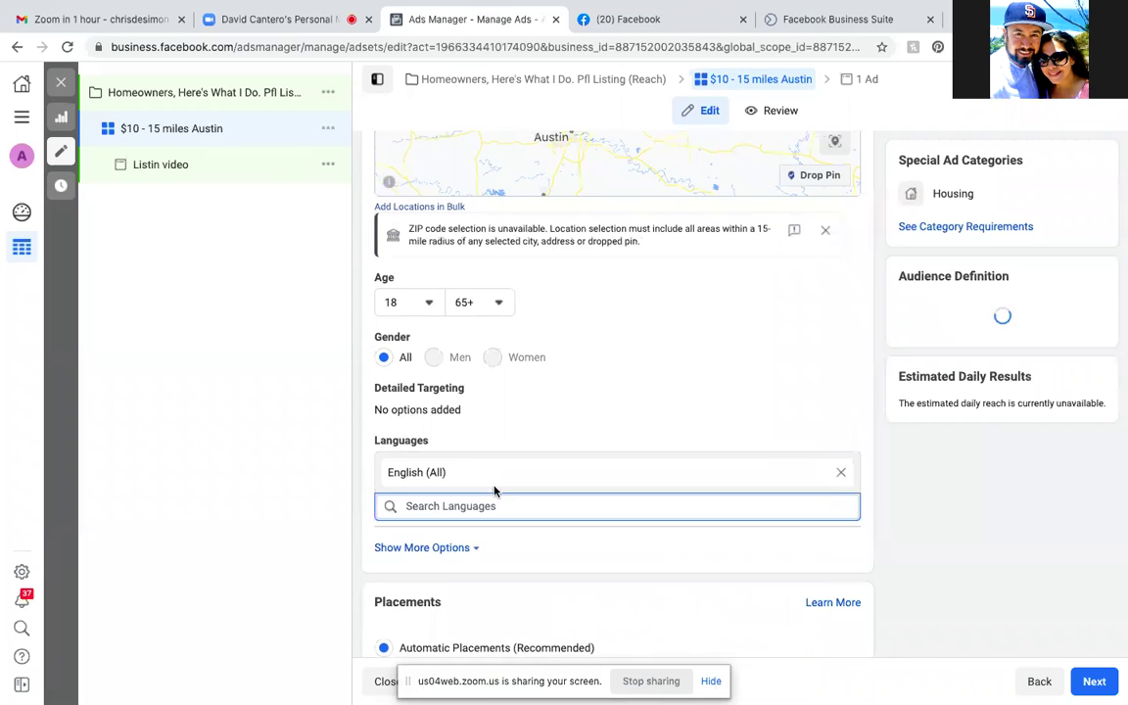
scroll(647, 421, "down", 2)
scroll(648, 429, "down", 3)
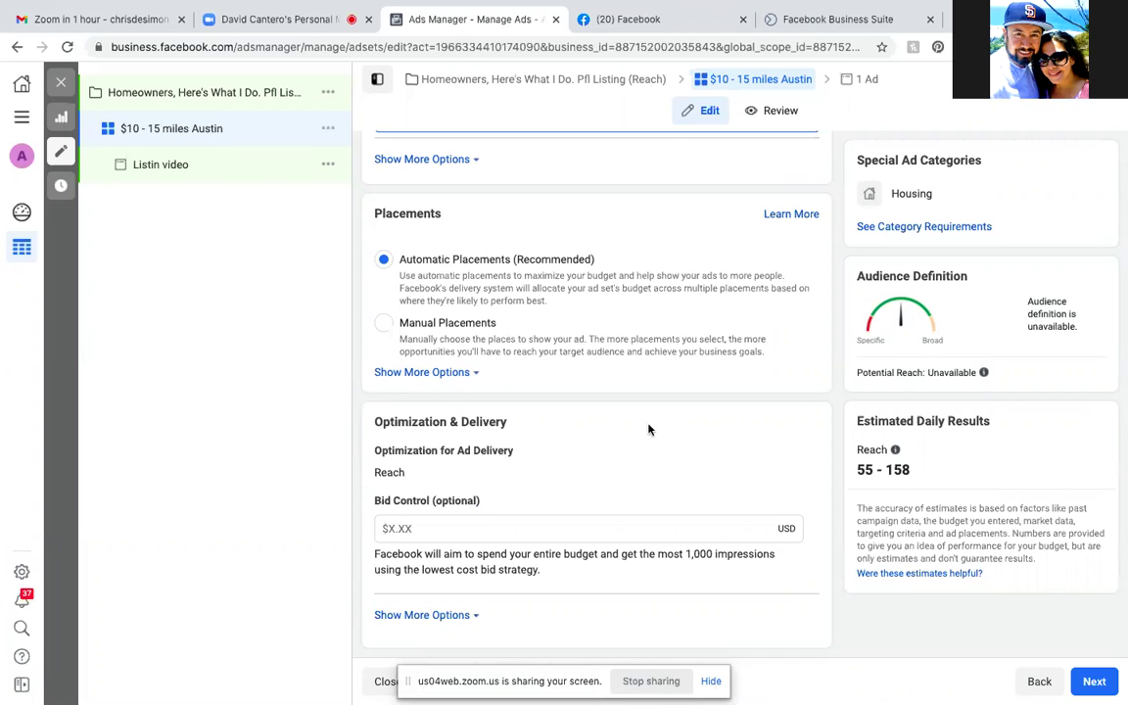
Step: Switch the ad set to manual placements and remove the Instagram and Audience Network platforms
left_click(385, 324)
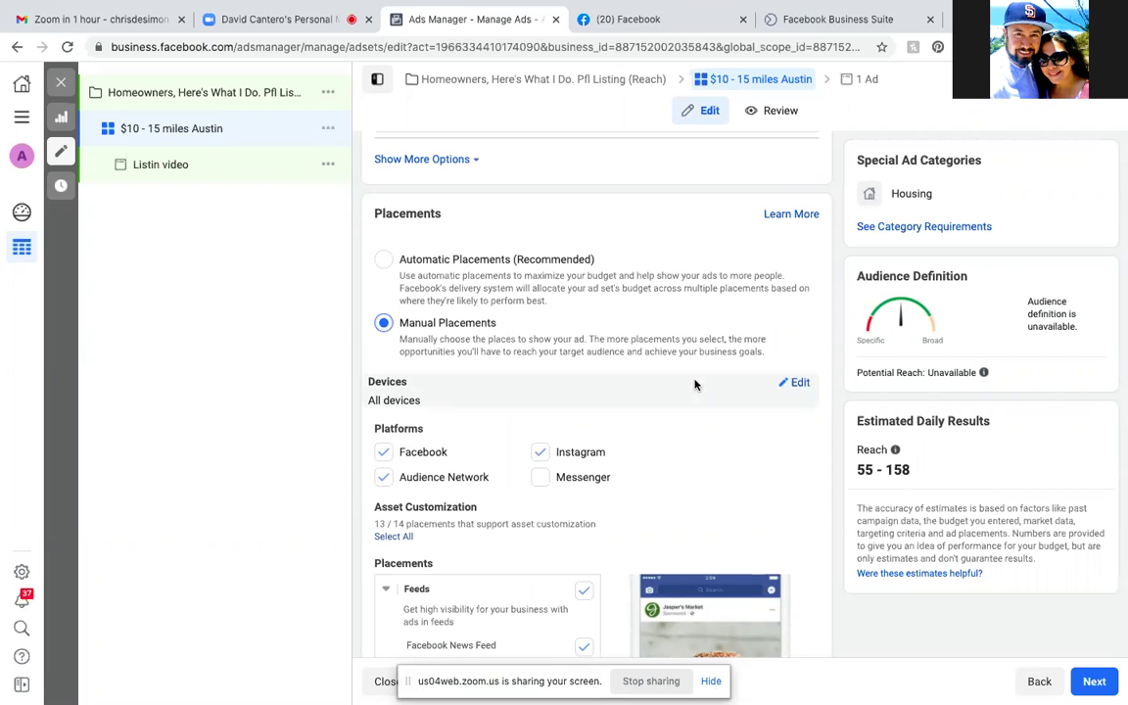
left_click(541, 453)
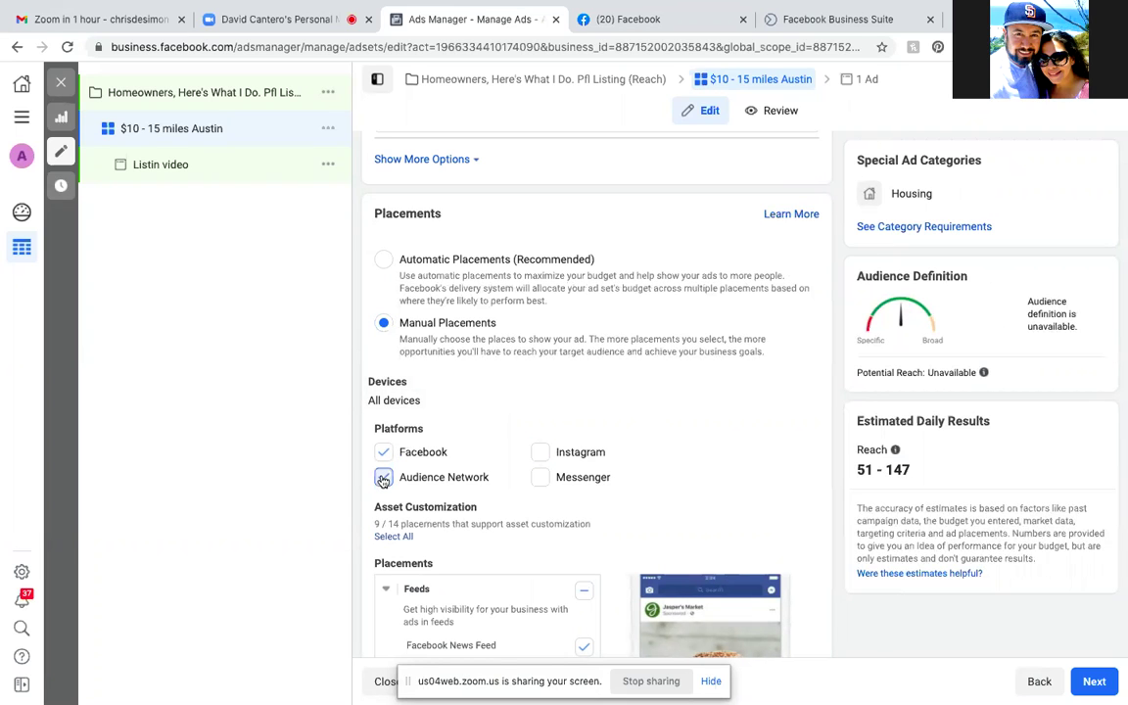
left_click(383, 478)
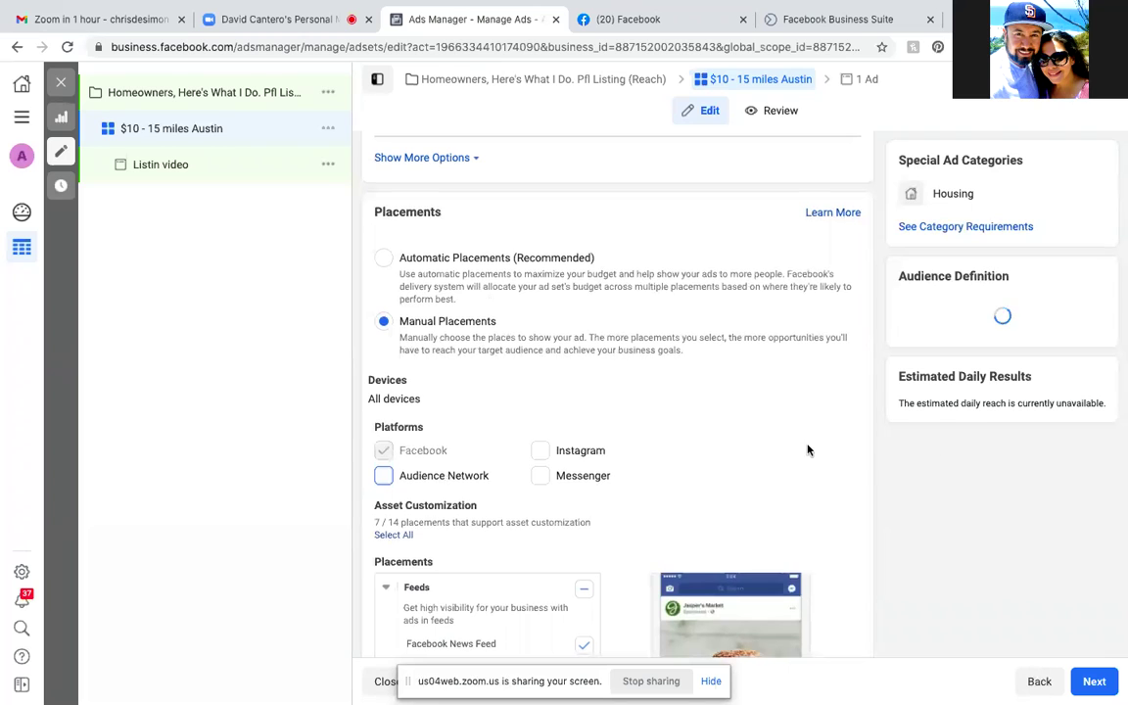
Step: Exclude Facebook Video Feeds and Facebook Marketplace from the feed placements
scroll(809, 450, "down", 5)
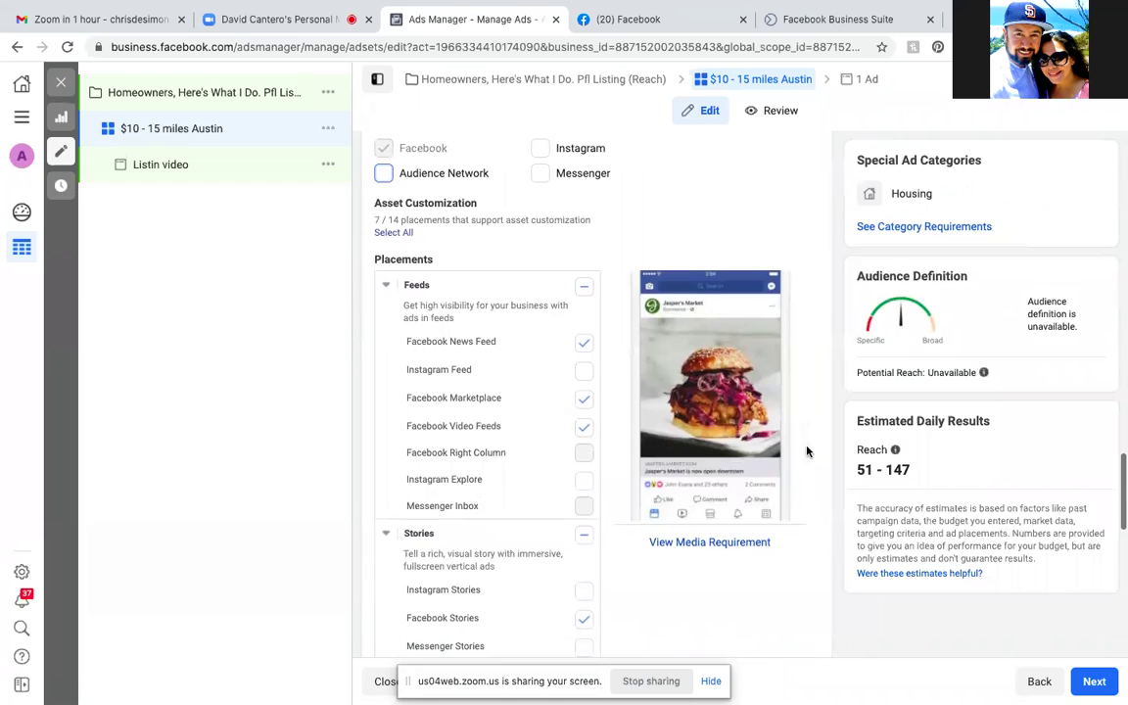
scroll(807, 452, "down", 1)
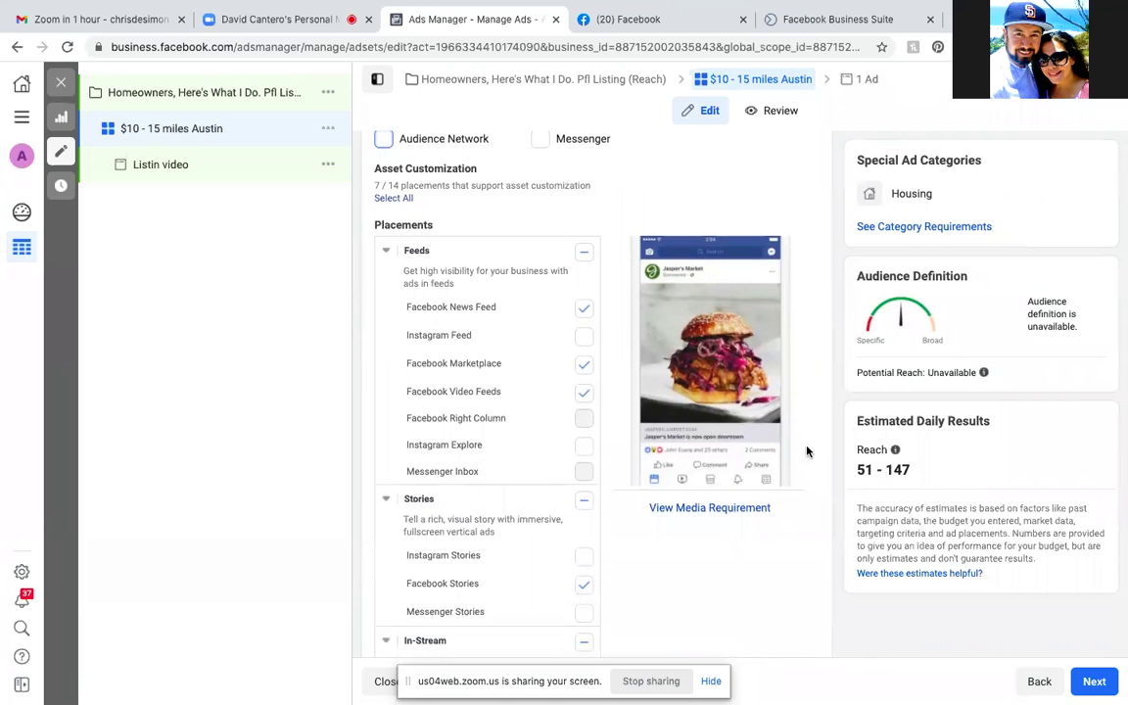
left_click(585, 396)
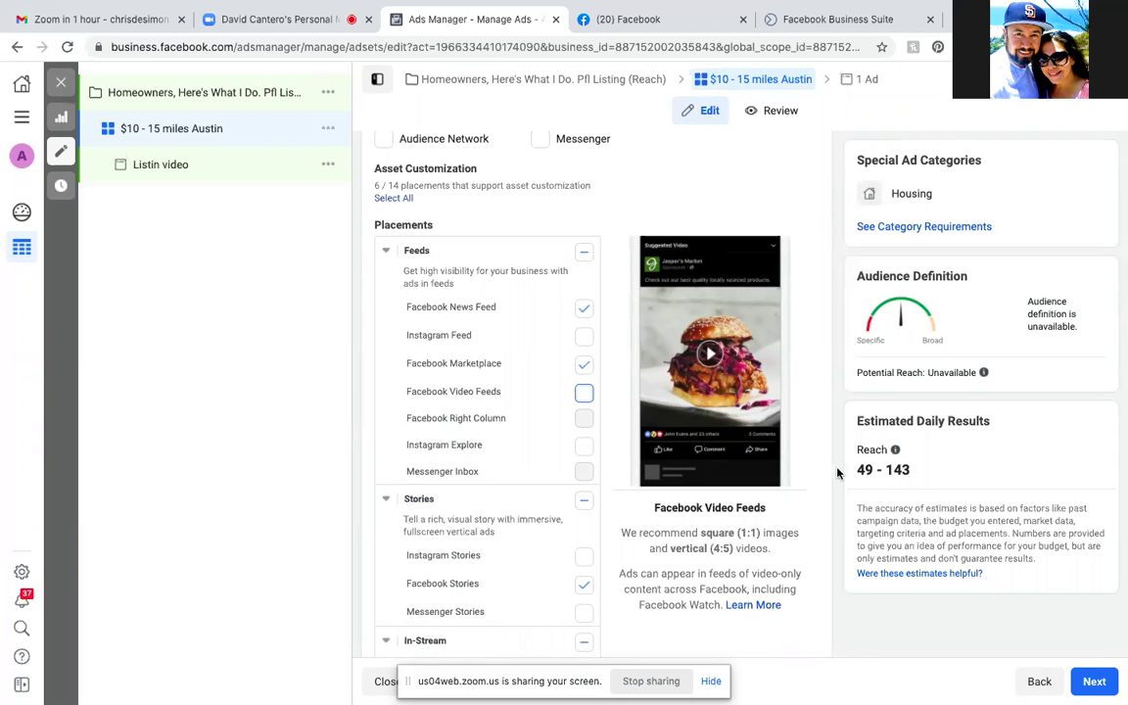
left_click(529, 362)
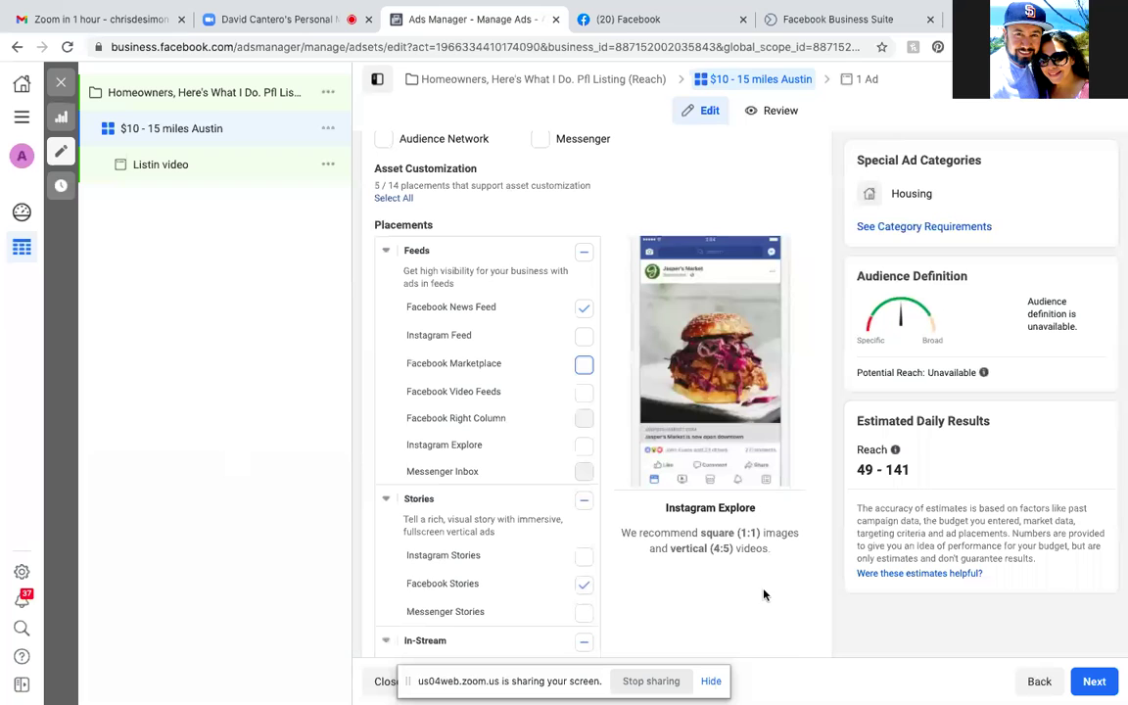
Step: Exclude the Facebook Search Results, Facebook In-Stream Videos and In-Article placements from the ad set
scroll(654, 618, "down", 3)
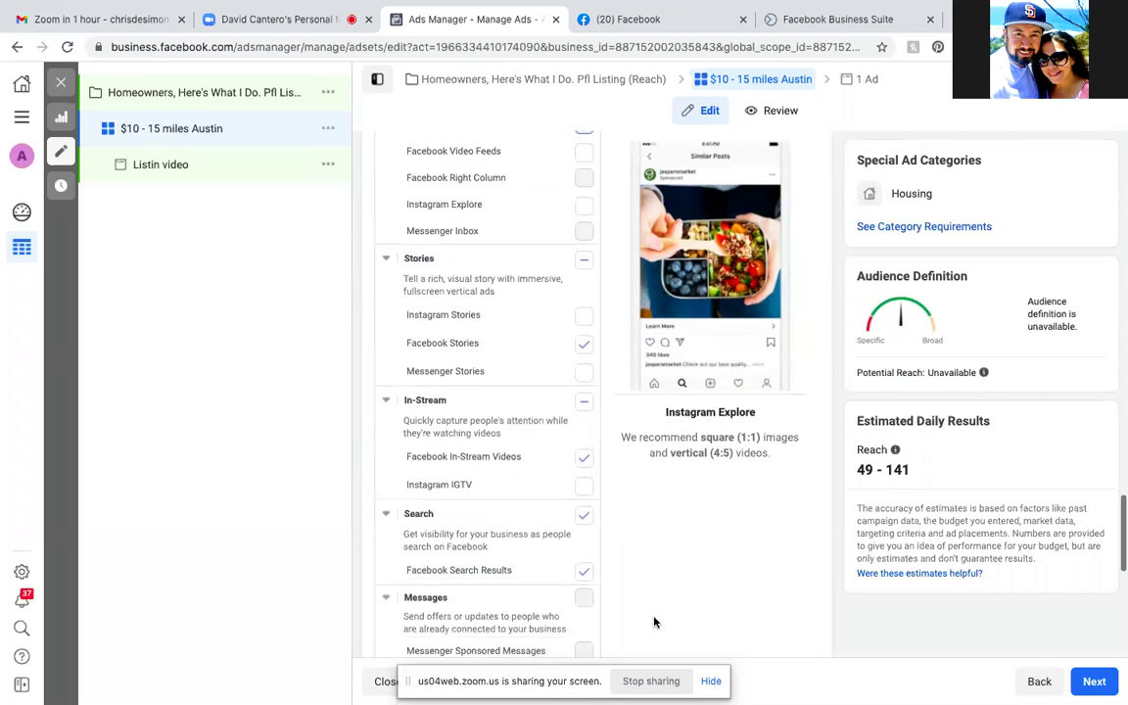
scroll(654, 619, "down", 1)
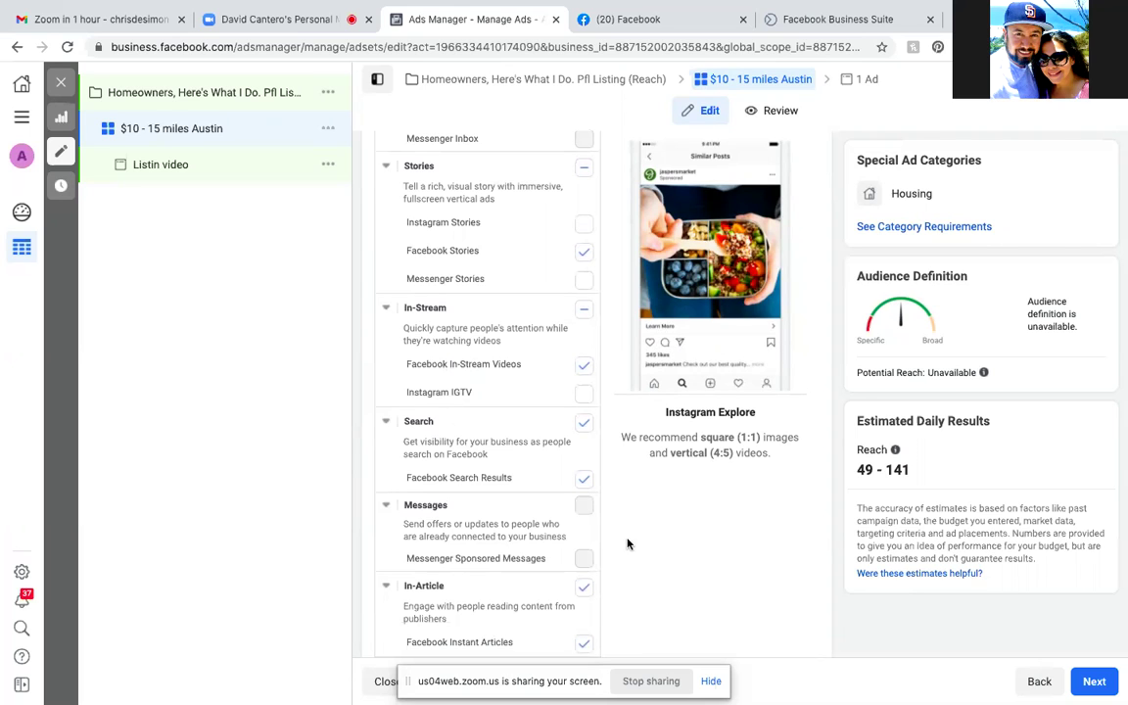
left_click(585, 479)
left_click(585, 479)
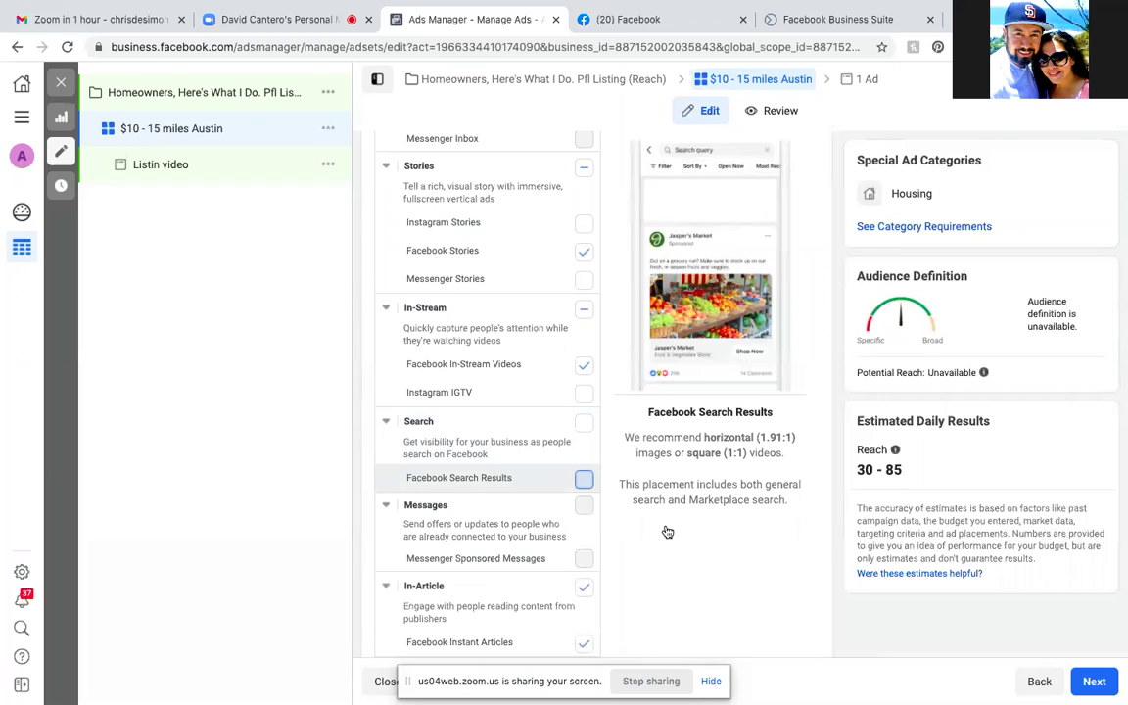
scroll(684, 611, "down", 1)
scroll(683, 611, "down", 1)
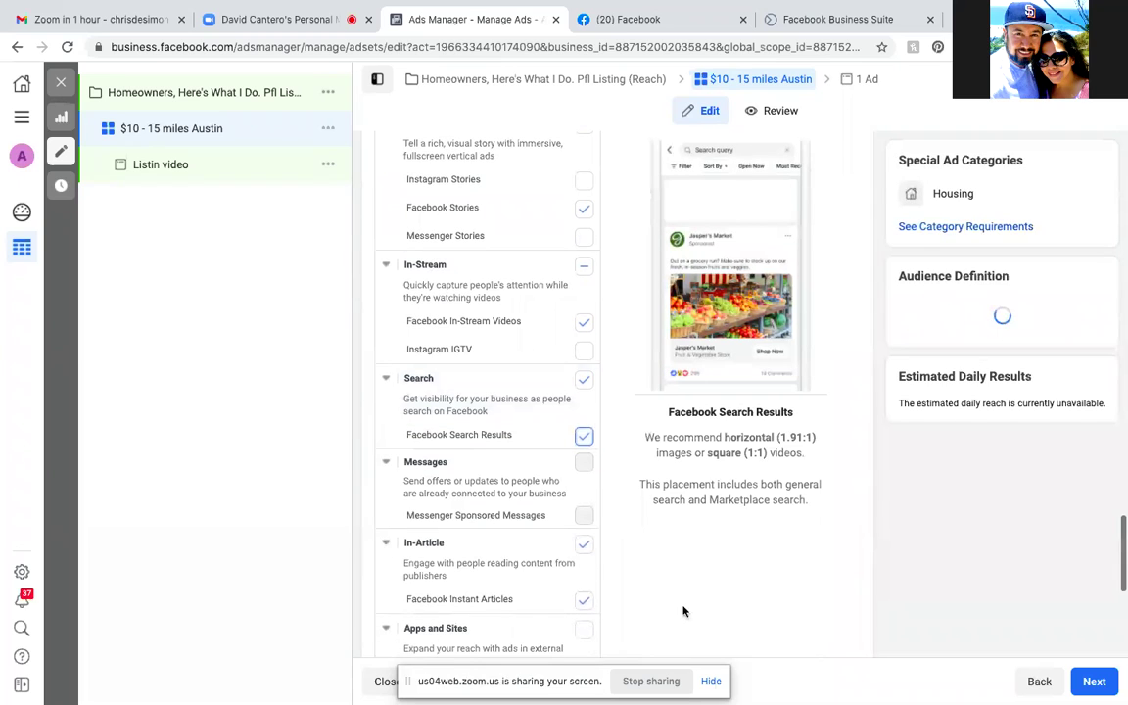
left_click(585, 380)
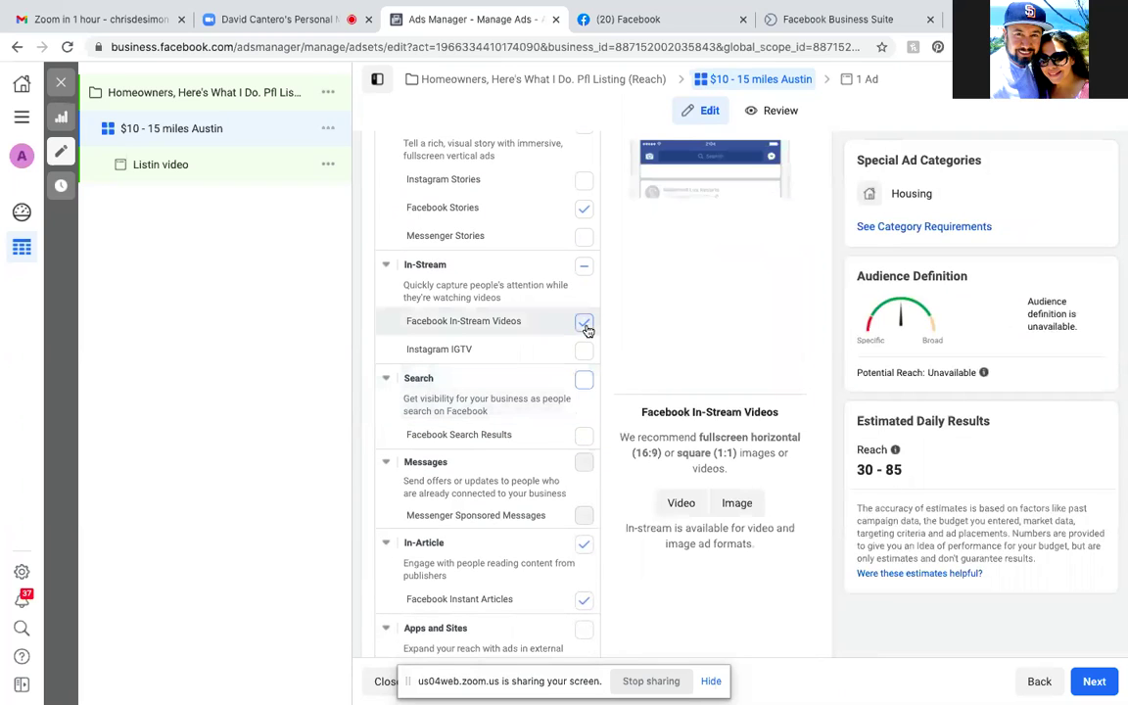
left_click(584, 323)
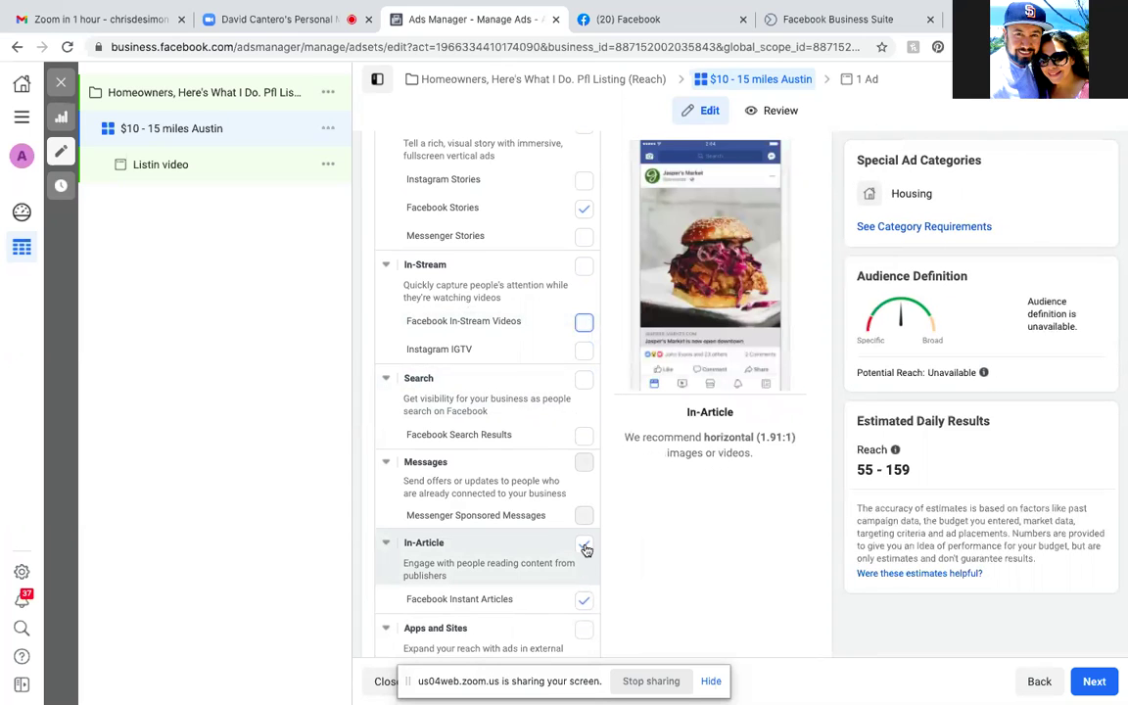
left_click(584, 545)
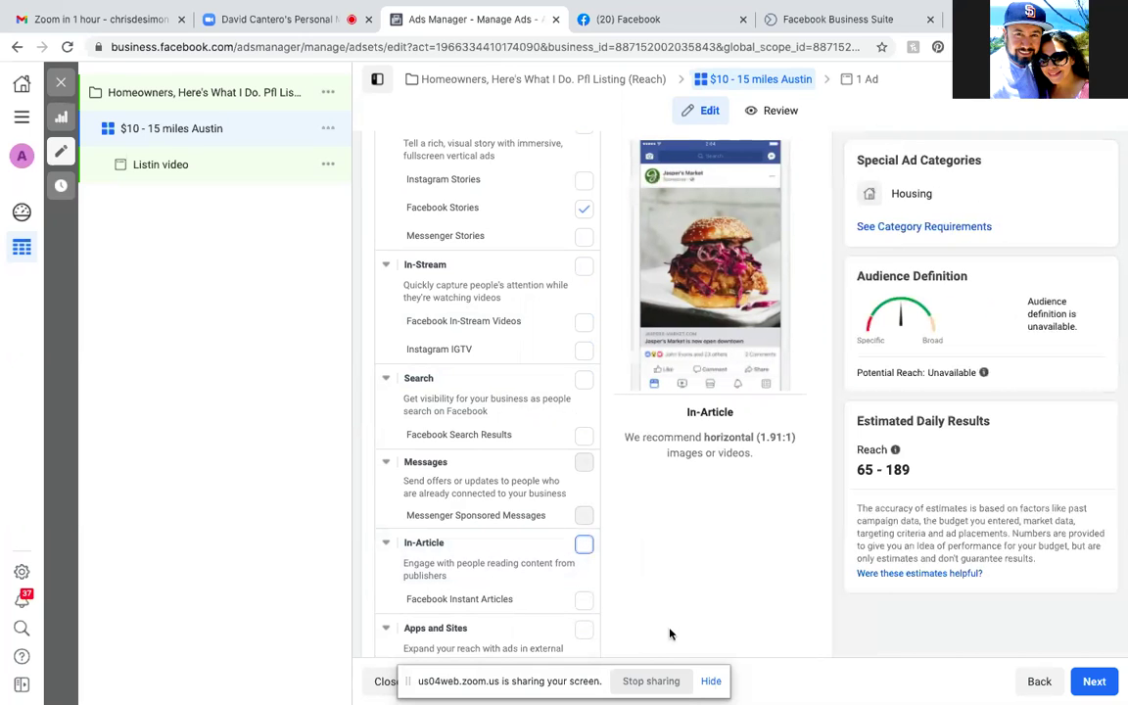
Step: Review the ad set's audience, location, language, placement and delivery settings
scroll(669, 634, "down", 3)
scroll(670, 634, "down", 1)
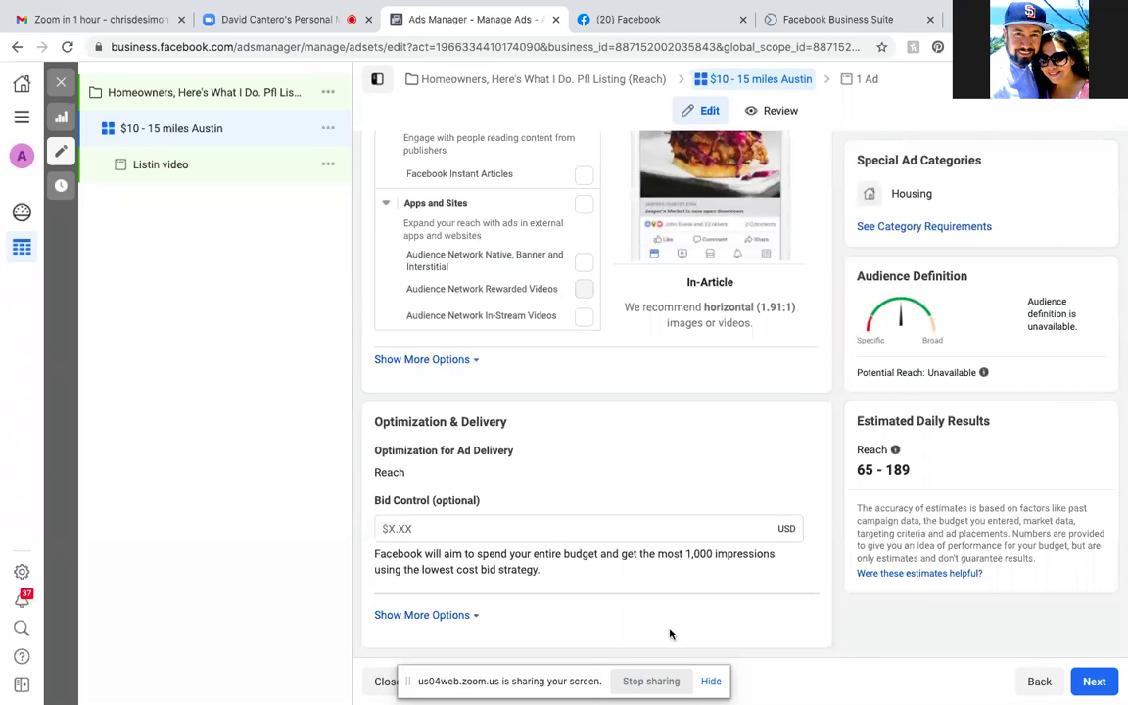
scroll(669, 634, "up", 15)
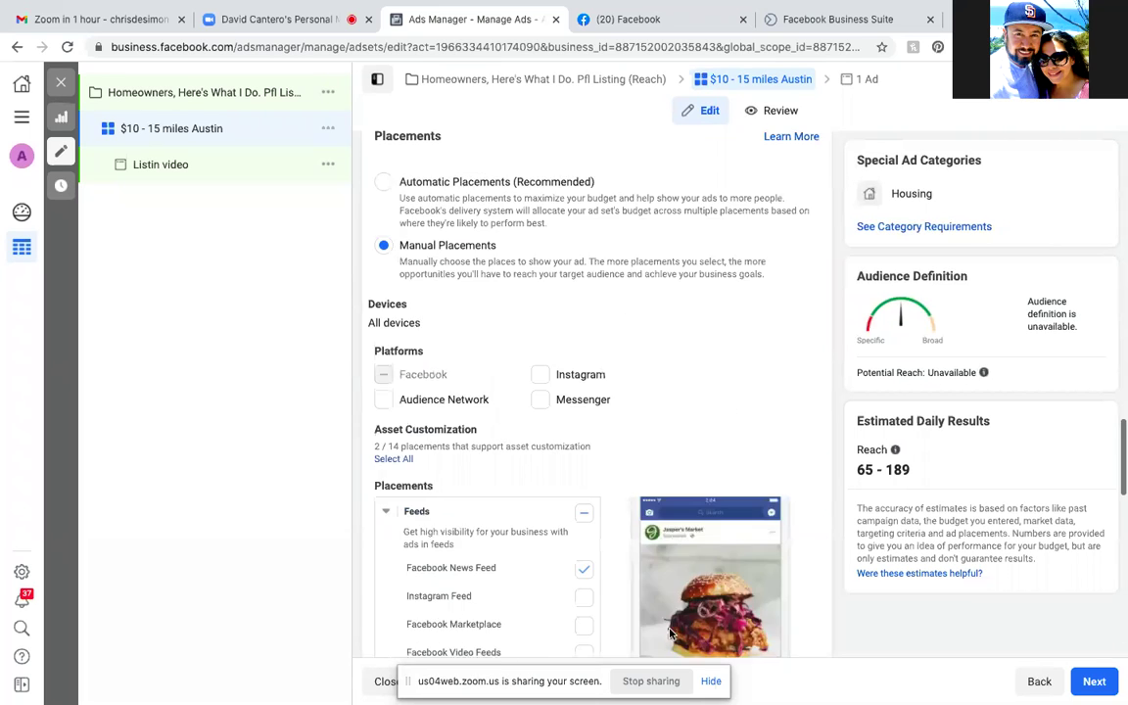
scroll(670, 635, "down", 15)
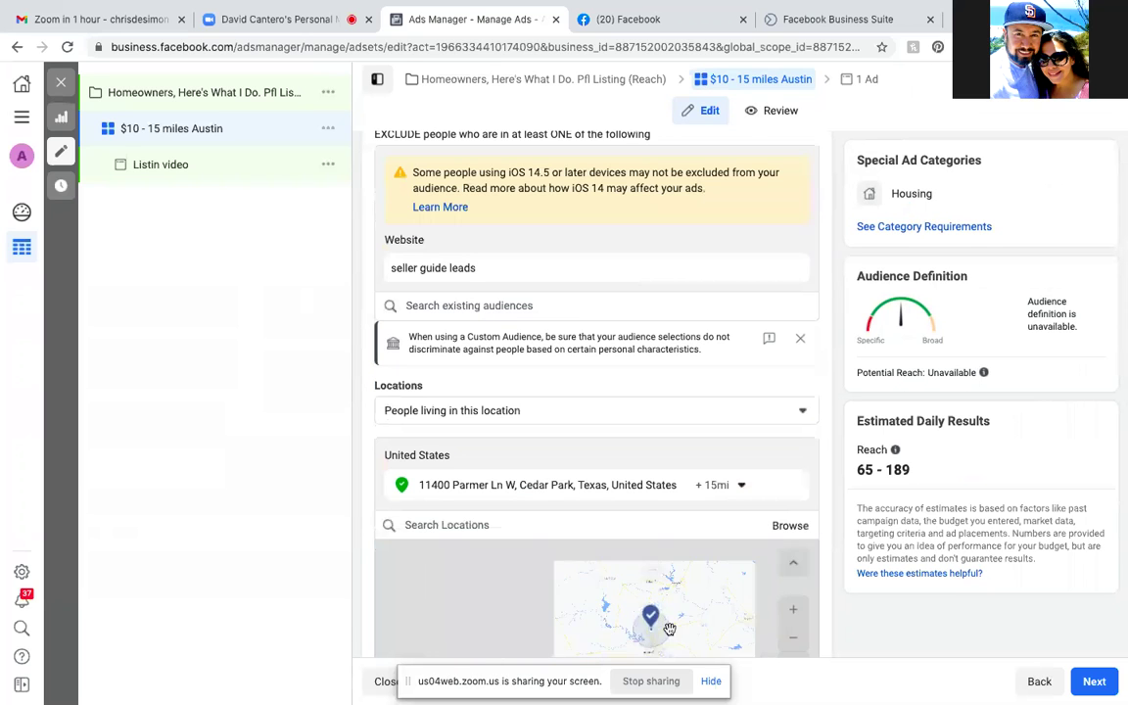
scroll(835, 642, "down", 4)
scroll(834, 641, "down", 3)
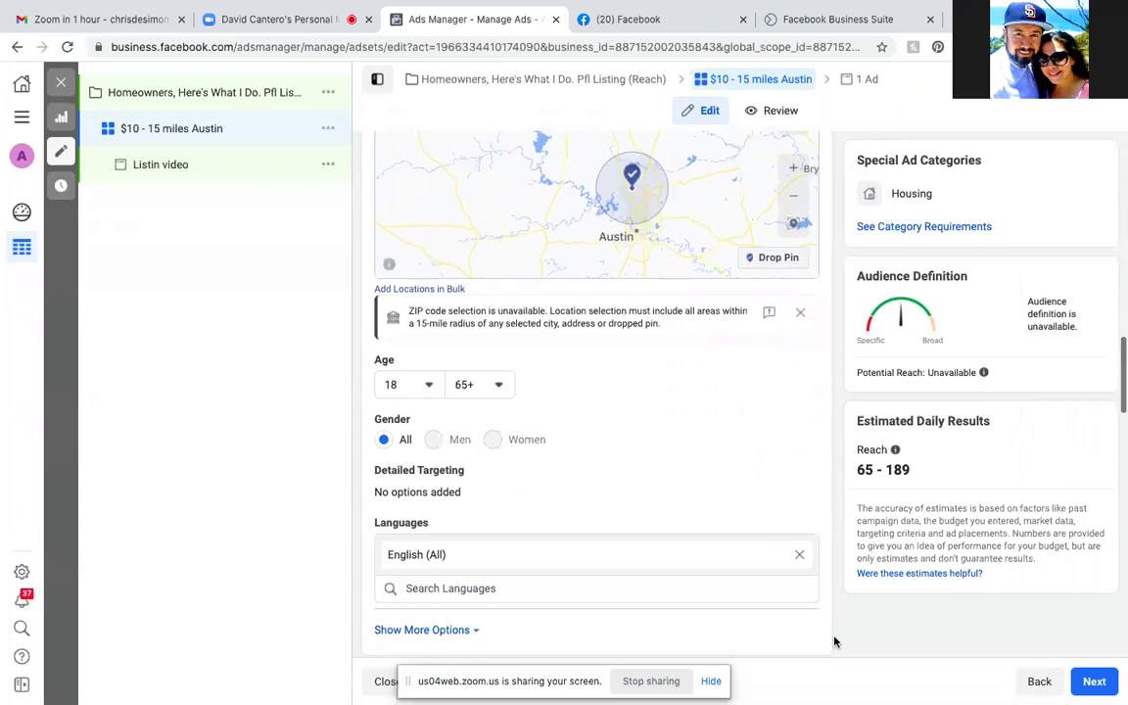
scroll(835, 642, "down", 3)
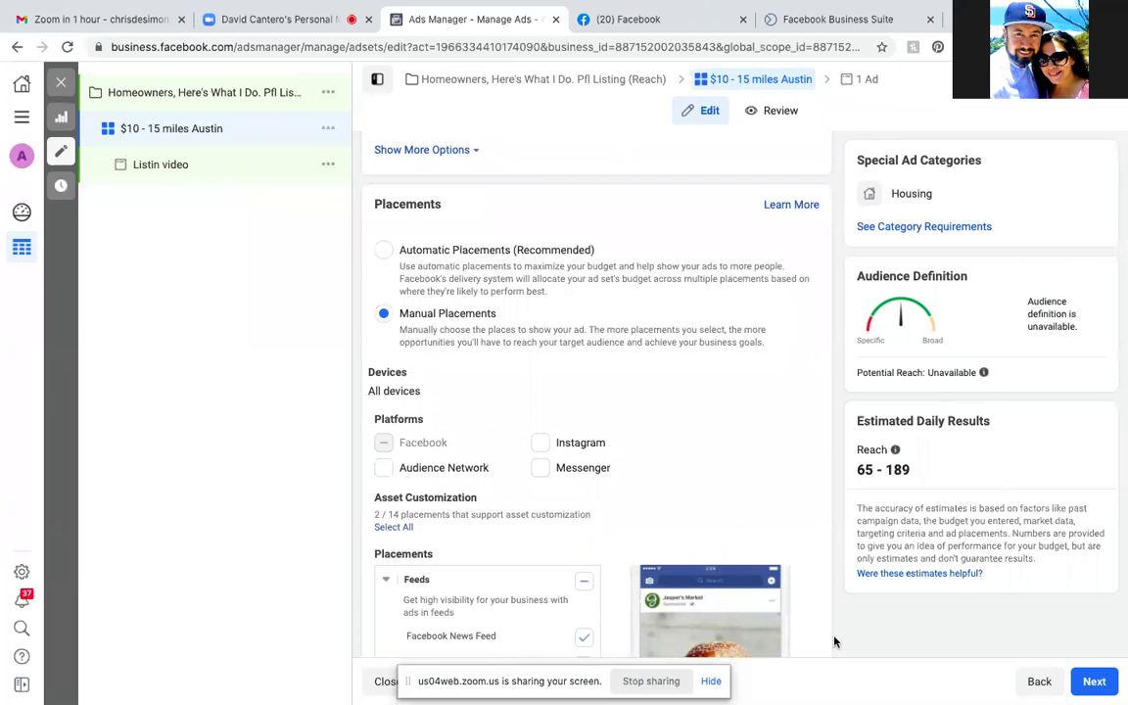
scroll(835, 641, "down", 1)
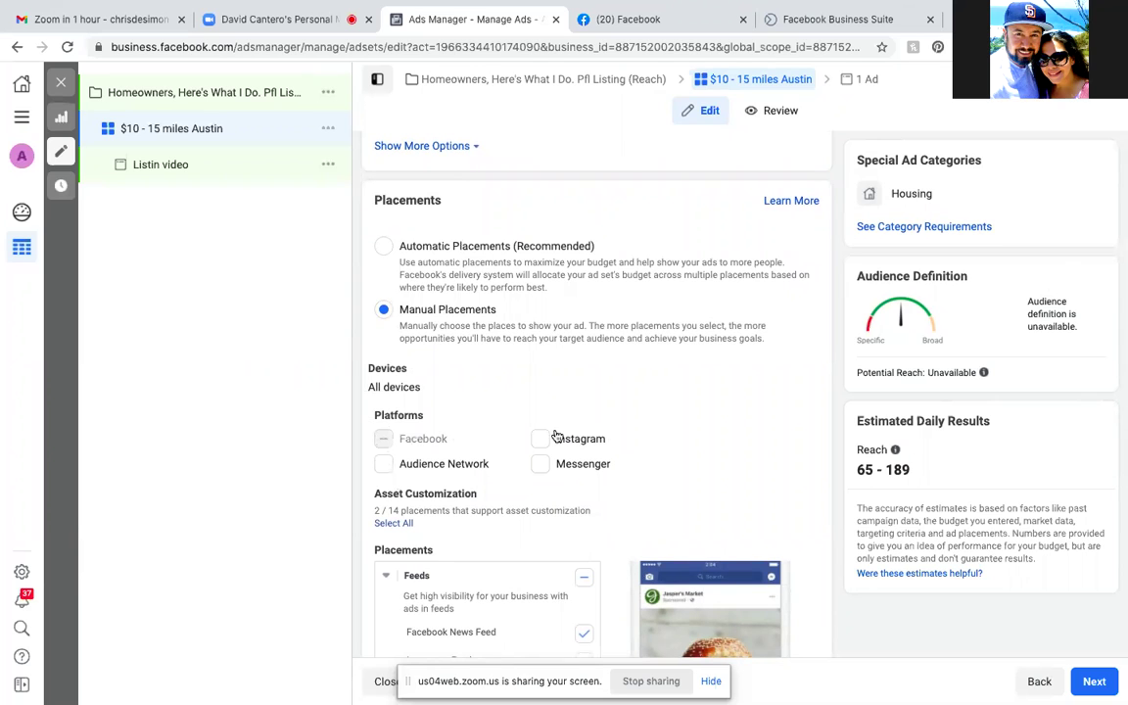
scroll(762, 486, "down", 5)
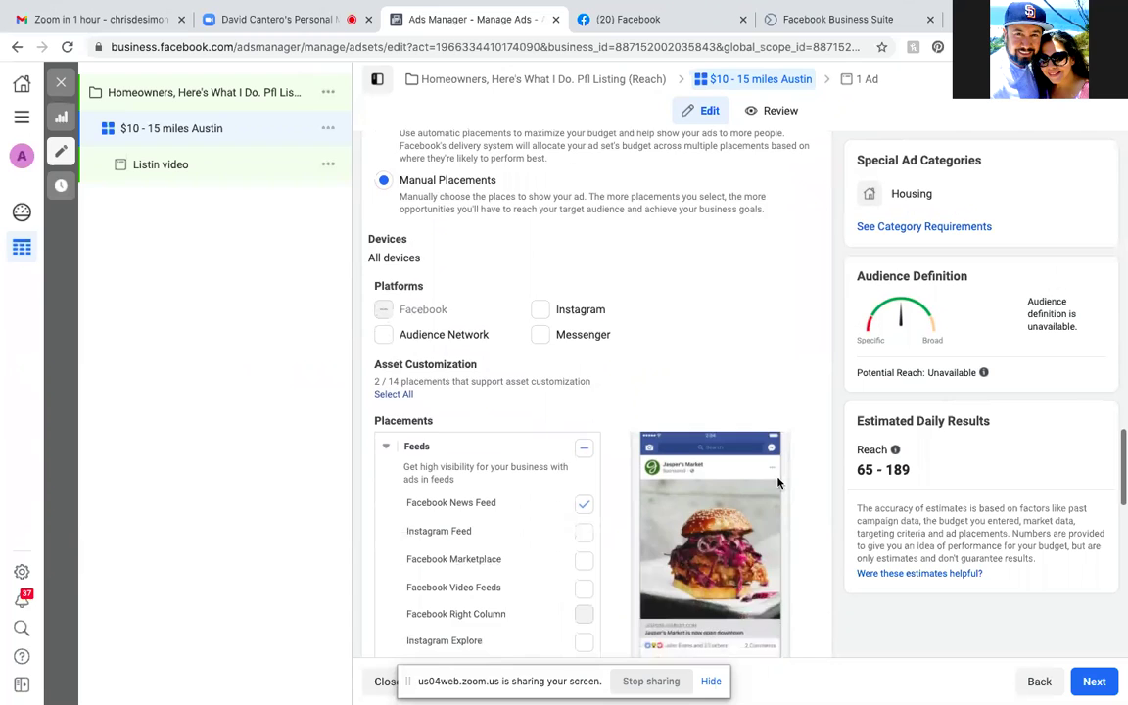
scroll(779, 482, "down", 6)
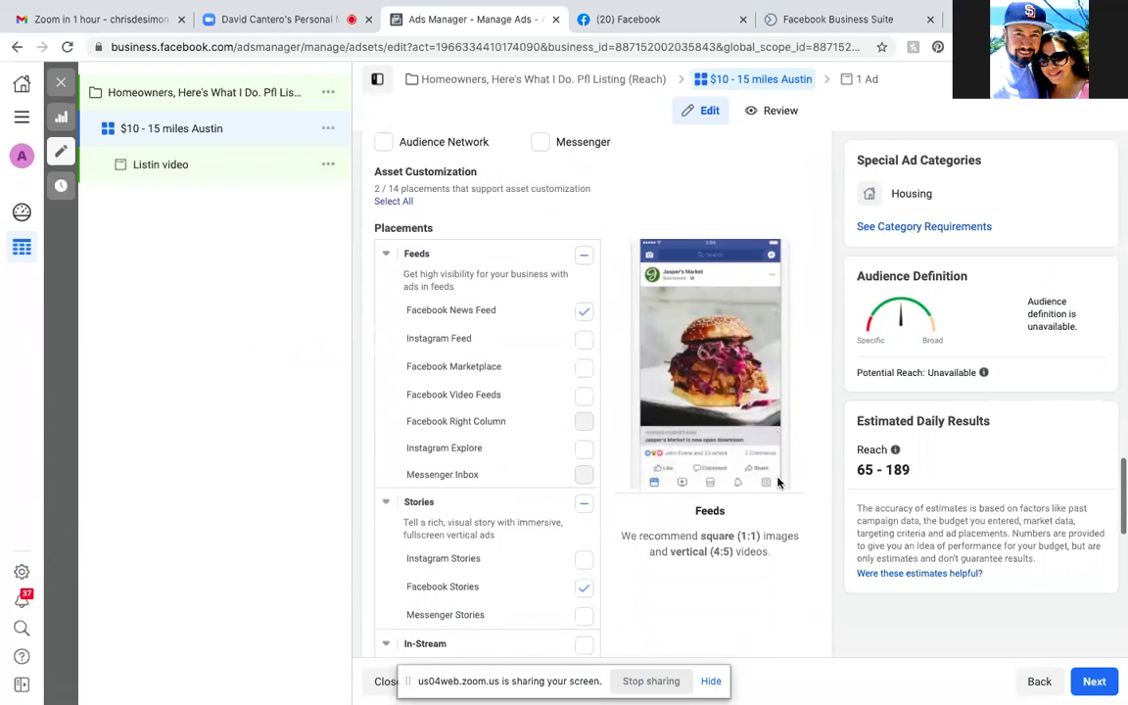
scroll(778, 481, "down", 1)
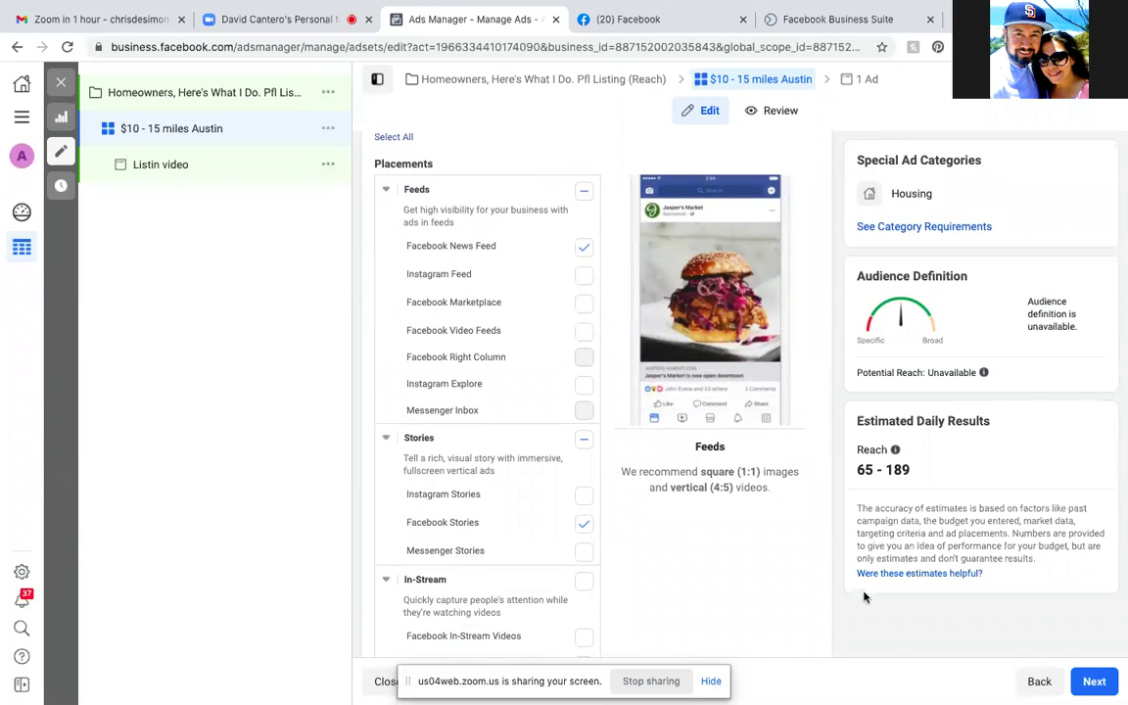
scroll(864, 597, "down", 4)
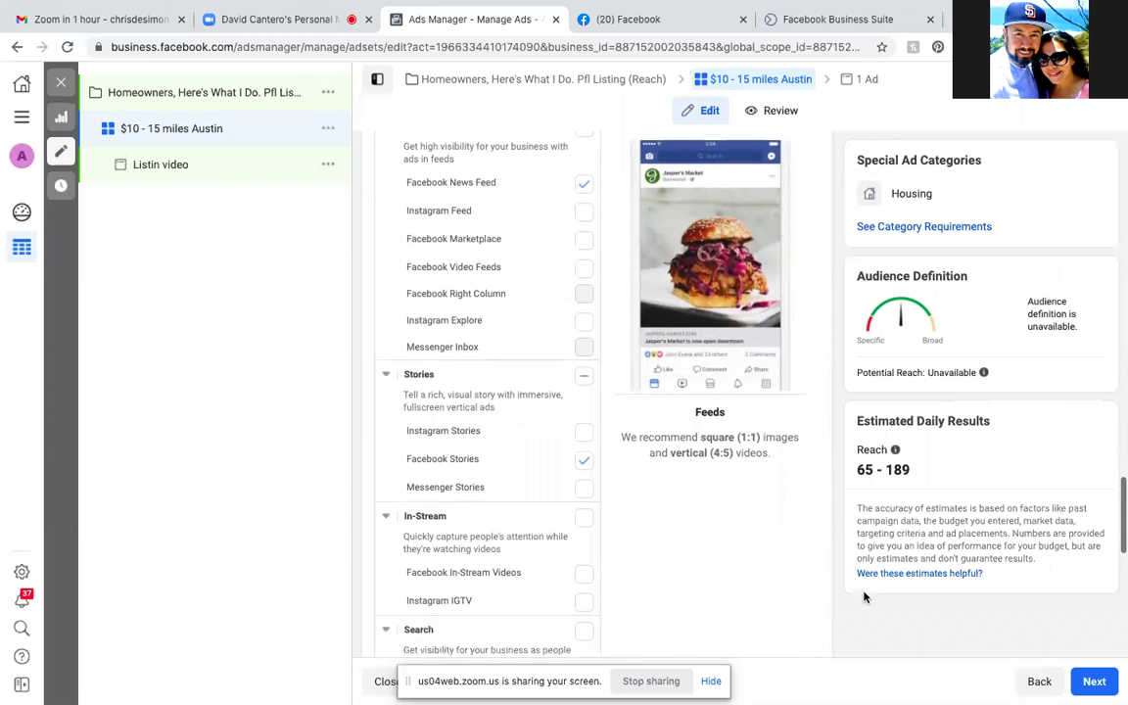
scroll(864, 596, "down", 12)
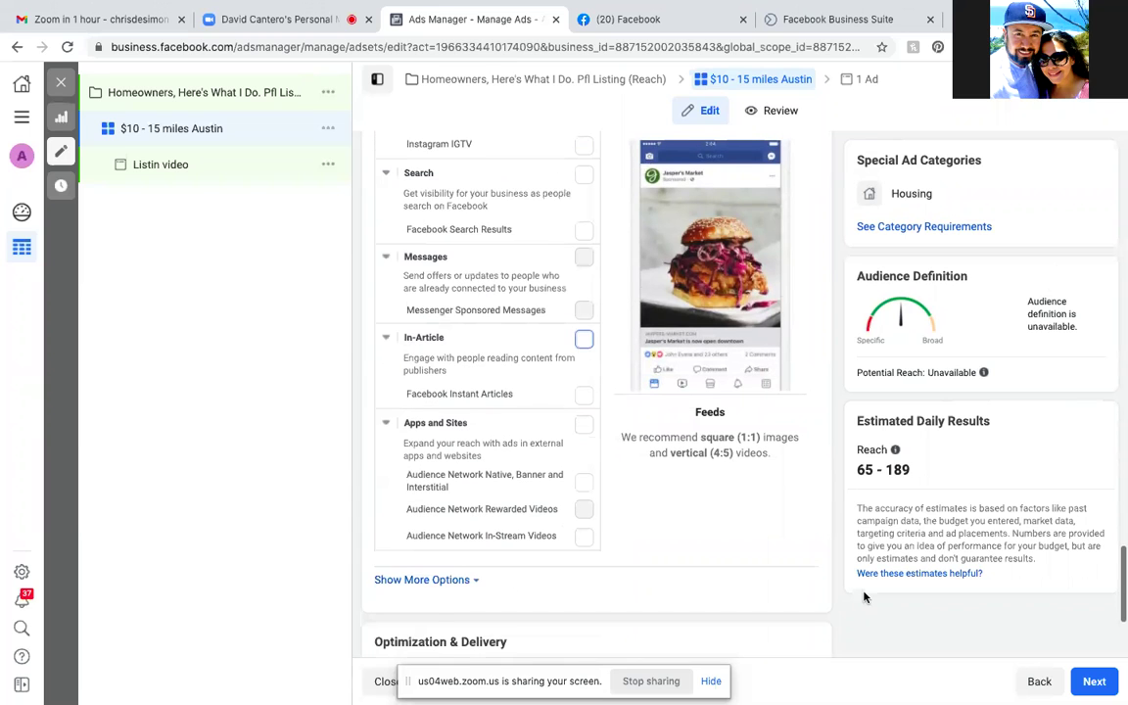
Step: Add Facebook Marketplace back to the ad set's feed placements
scroll(864, 596, "up", 10)
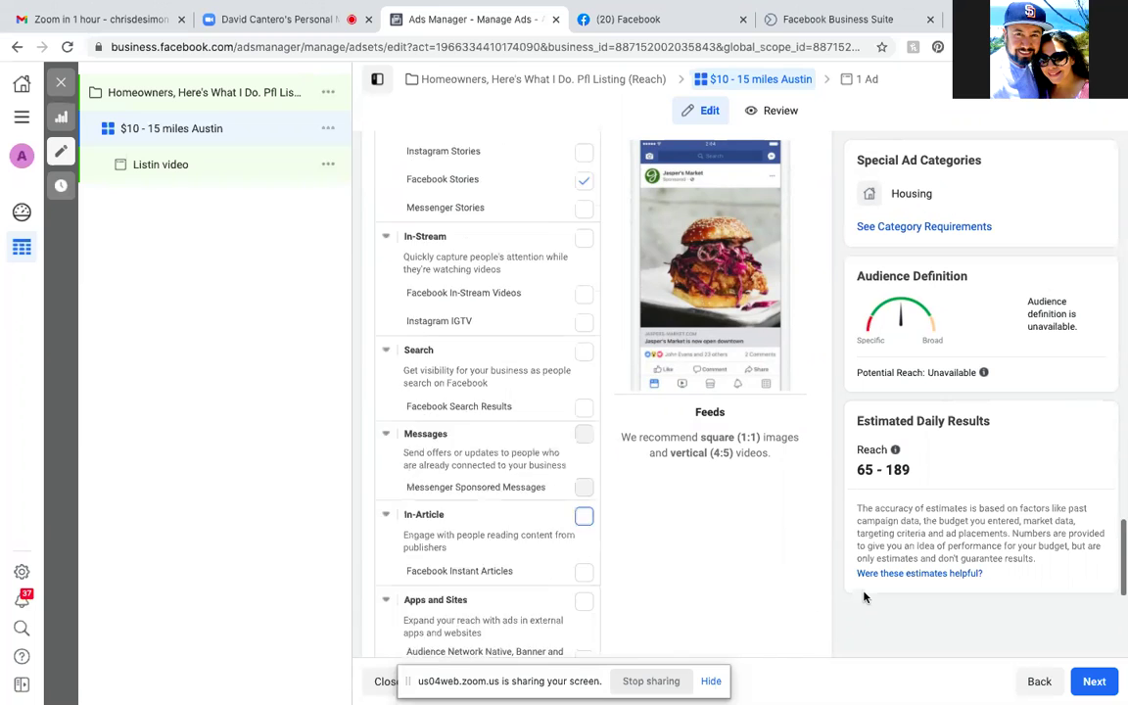
scroll(863, 596, "up", 6)
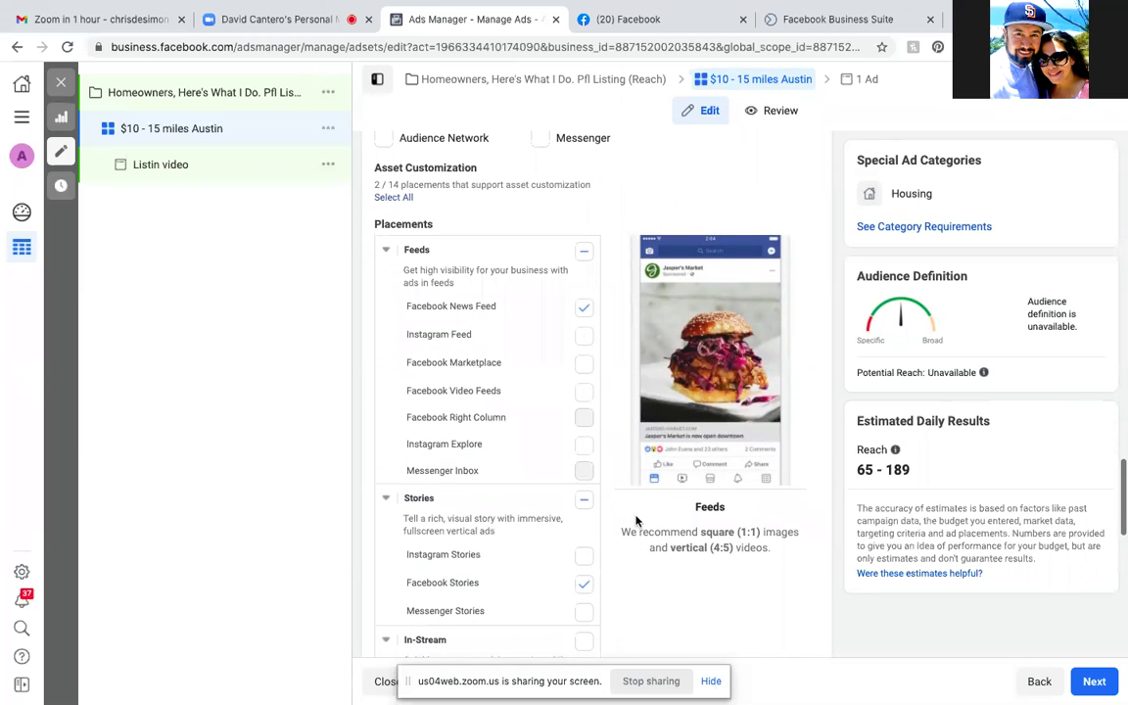
left_click(585, 367)
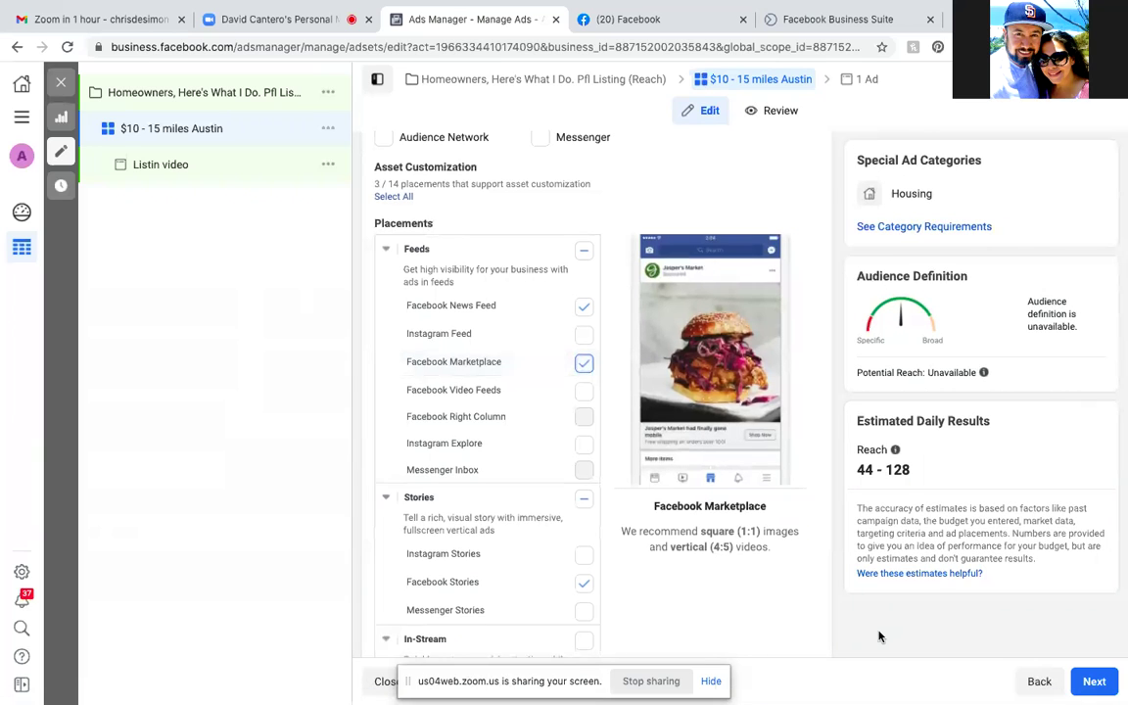
Step: Continue to the "Listin video" ad and set its ad setup to Use Existing Post
scroll(879, 636, "down", 3)
scroll(879, 636, "down", 5)
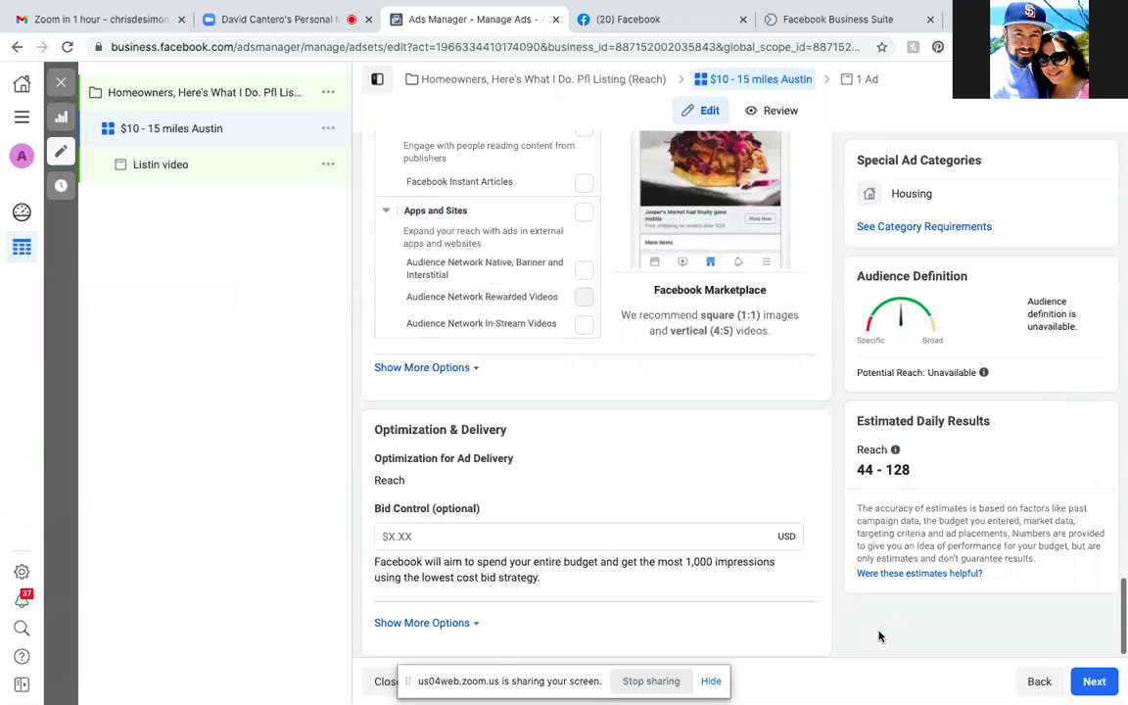
left_click(1094, 682)
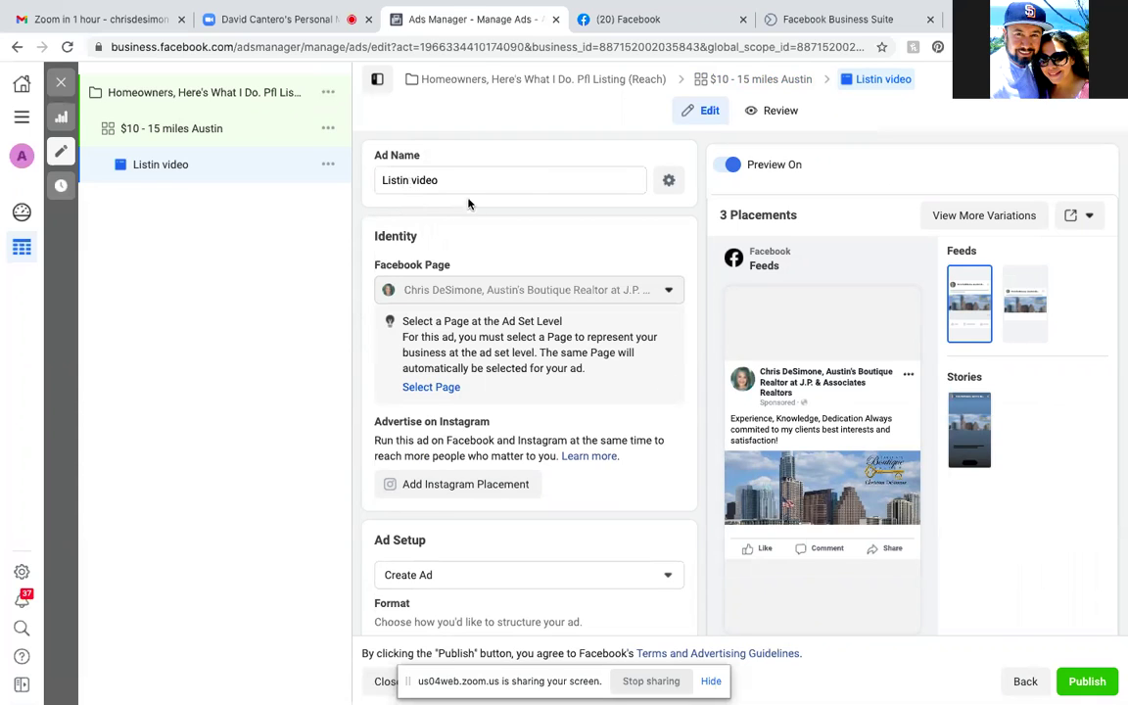
scroll(481, 214, "down", 3)
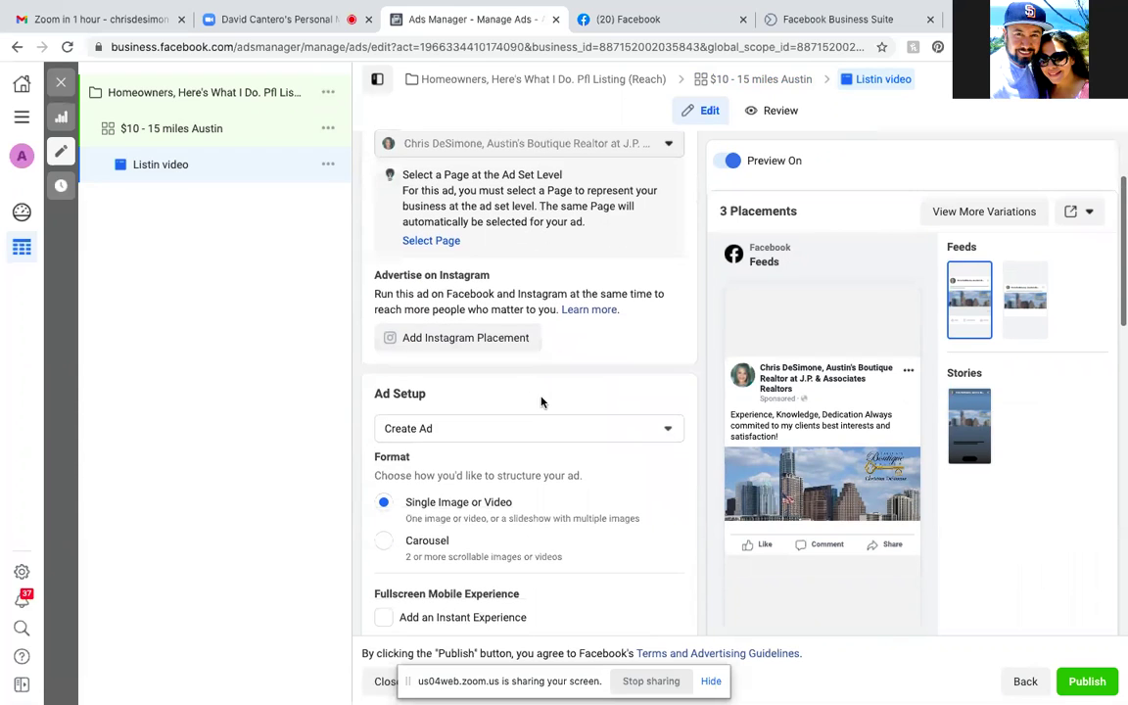
left_click(534, 428)
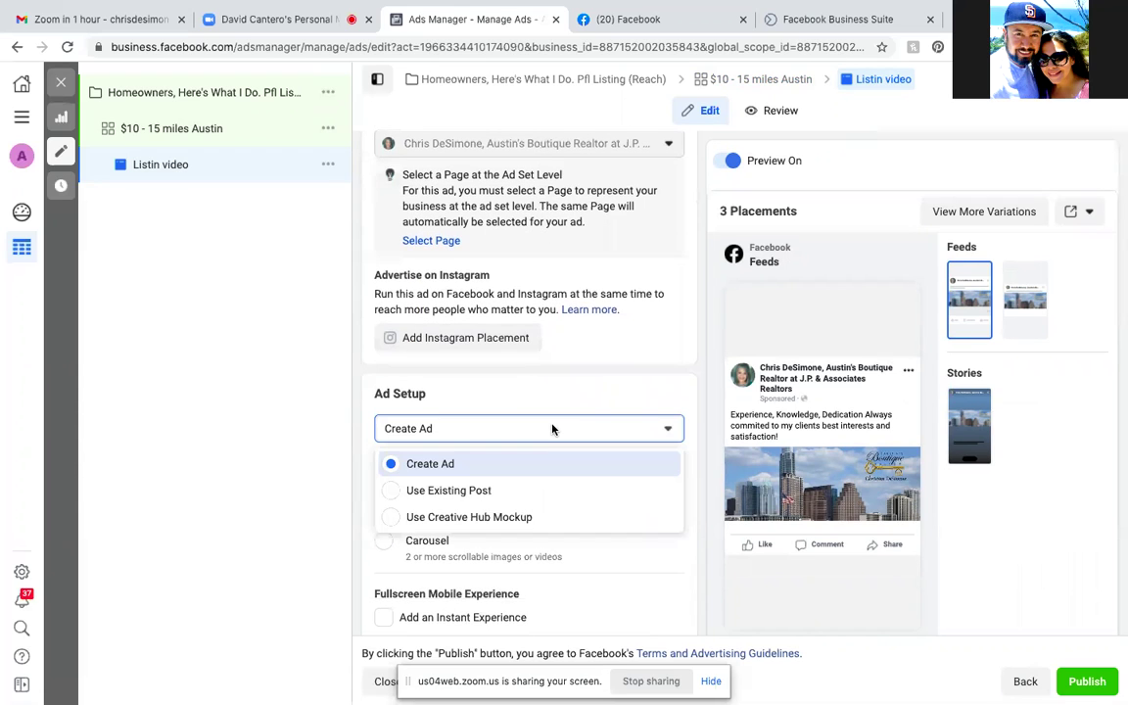
left_click(395, 495)
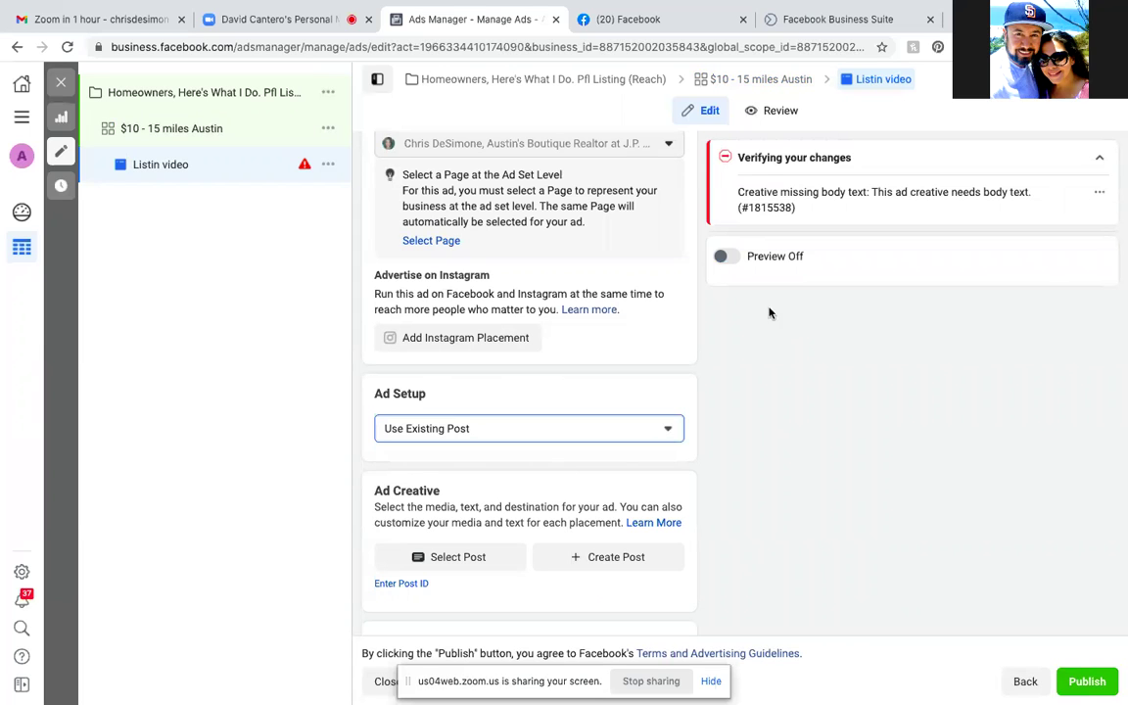
Step: Select the existing "Attention Homeowners: Watch this video if you're thinking of selling!" Facebook post as the ad creative
left_click(465, 557)
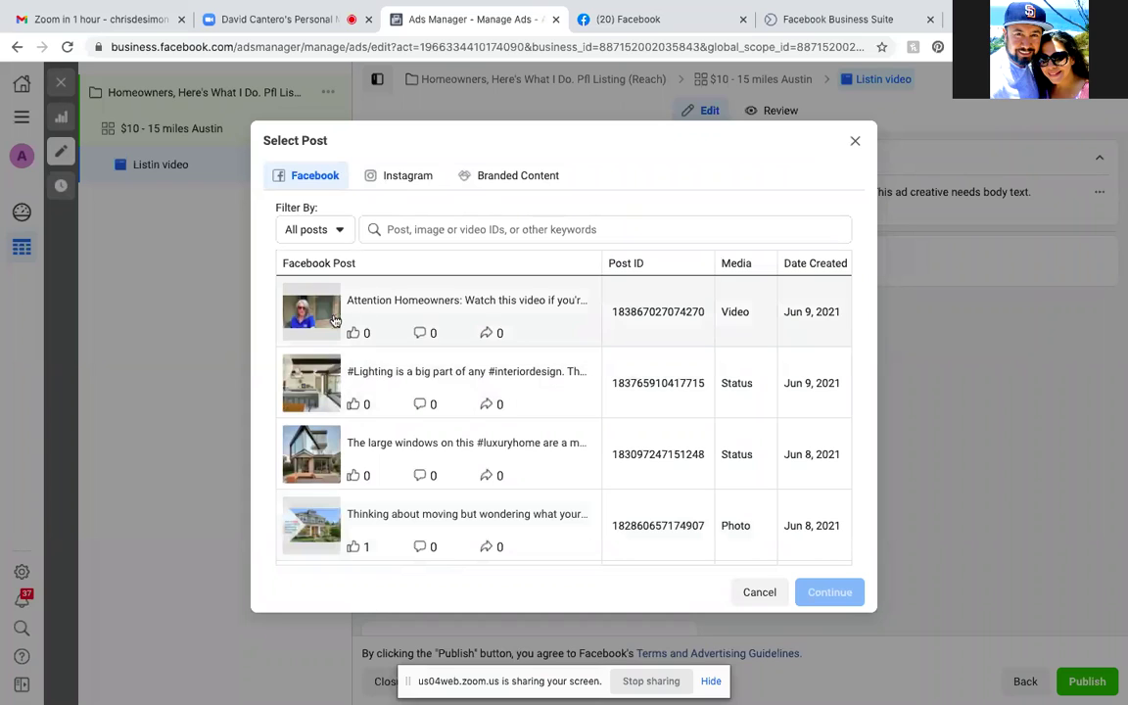
left_click(334, 320)
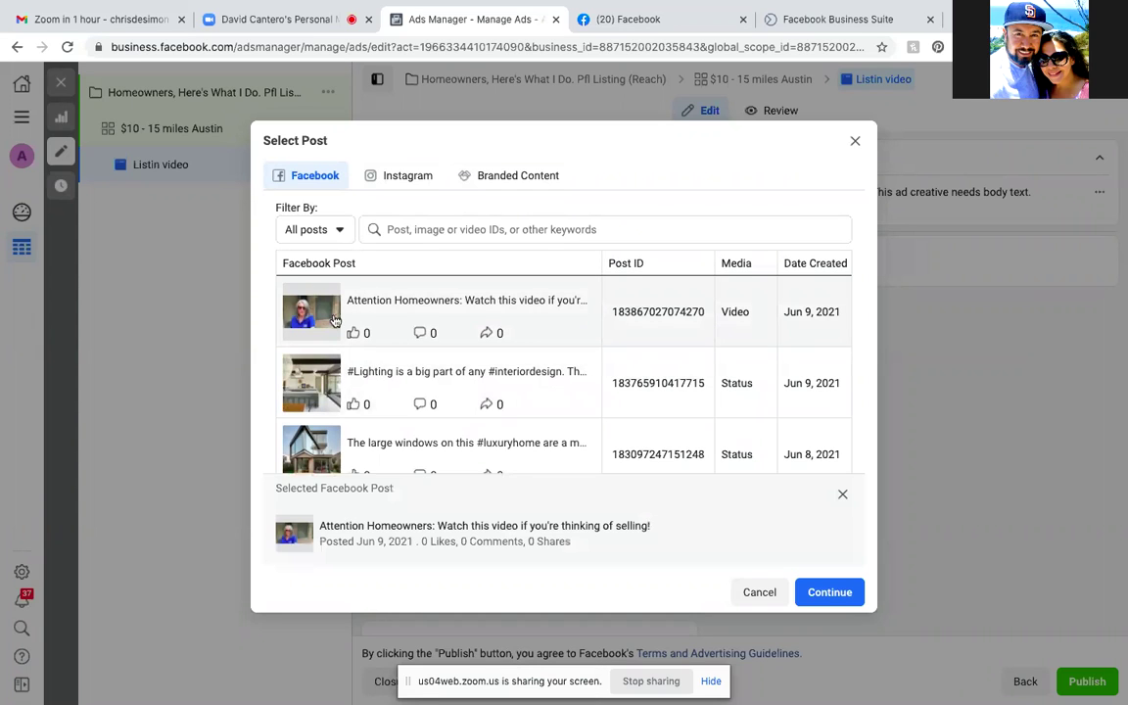
left_click(830, 593)
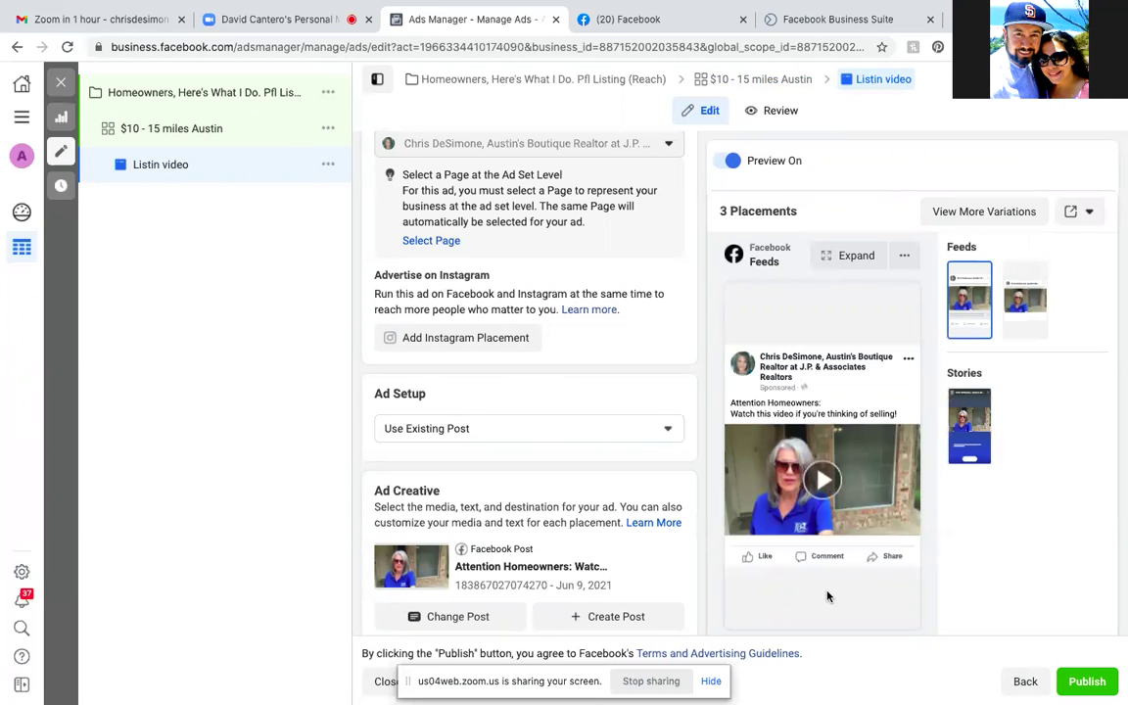
Step: Start adding a call to action to the selected video post in the ad creative settings
scroll(828, 596, "down", 1)
scroll(827, 597, "down", 3)
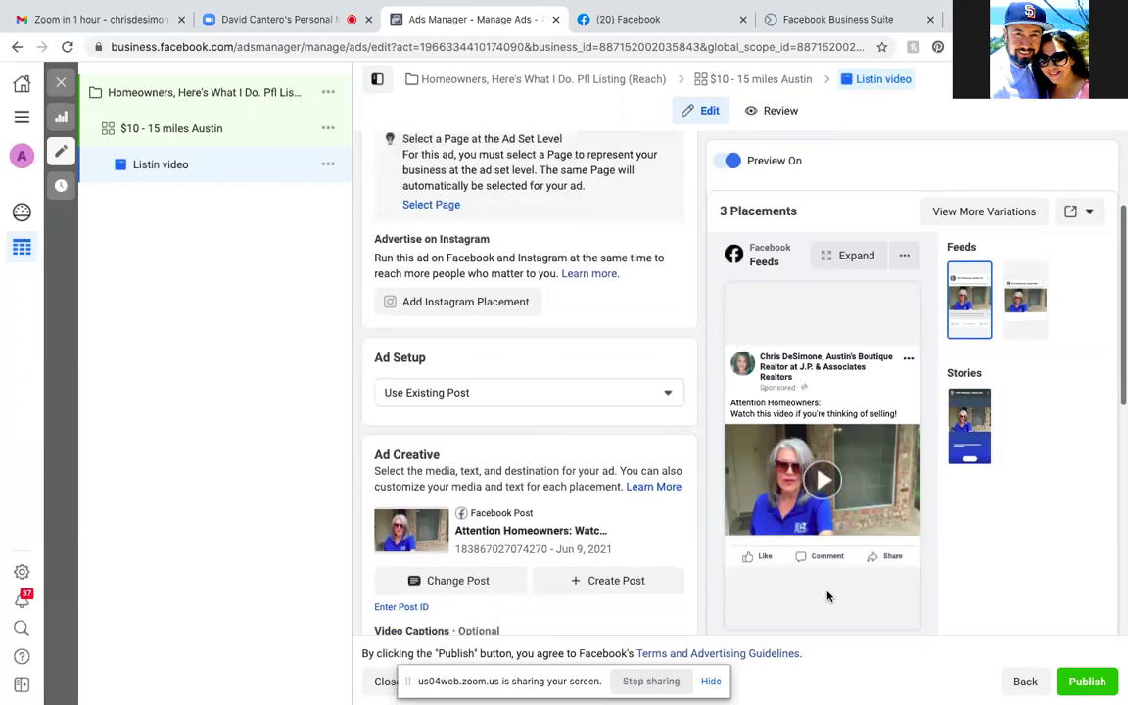
scroll(827, 597, "down", 3)
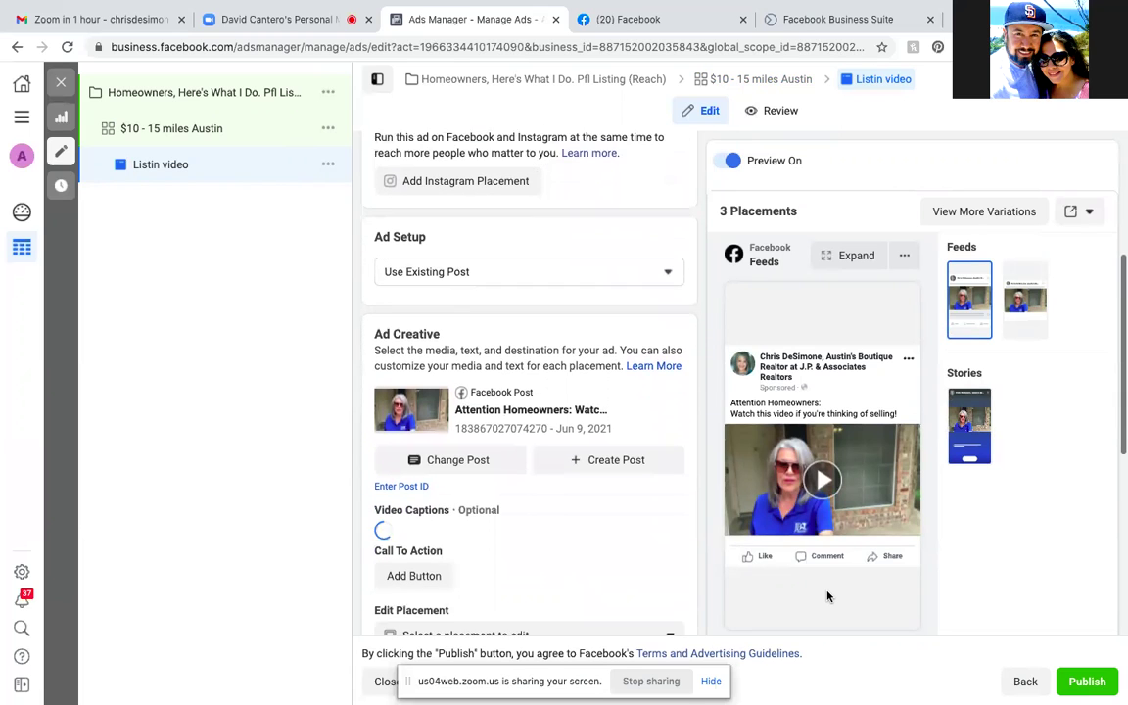
scroll(828, 597, "down", 1)
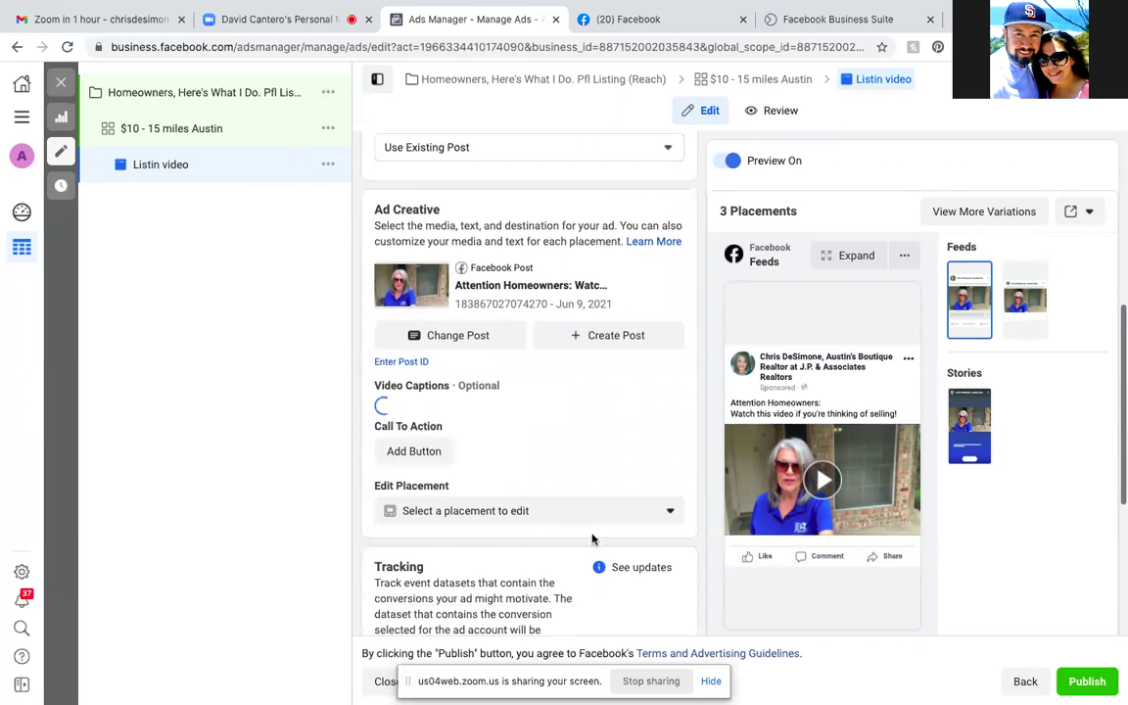
scroll(567, 416, "down", 1)
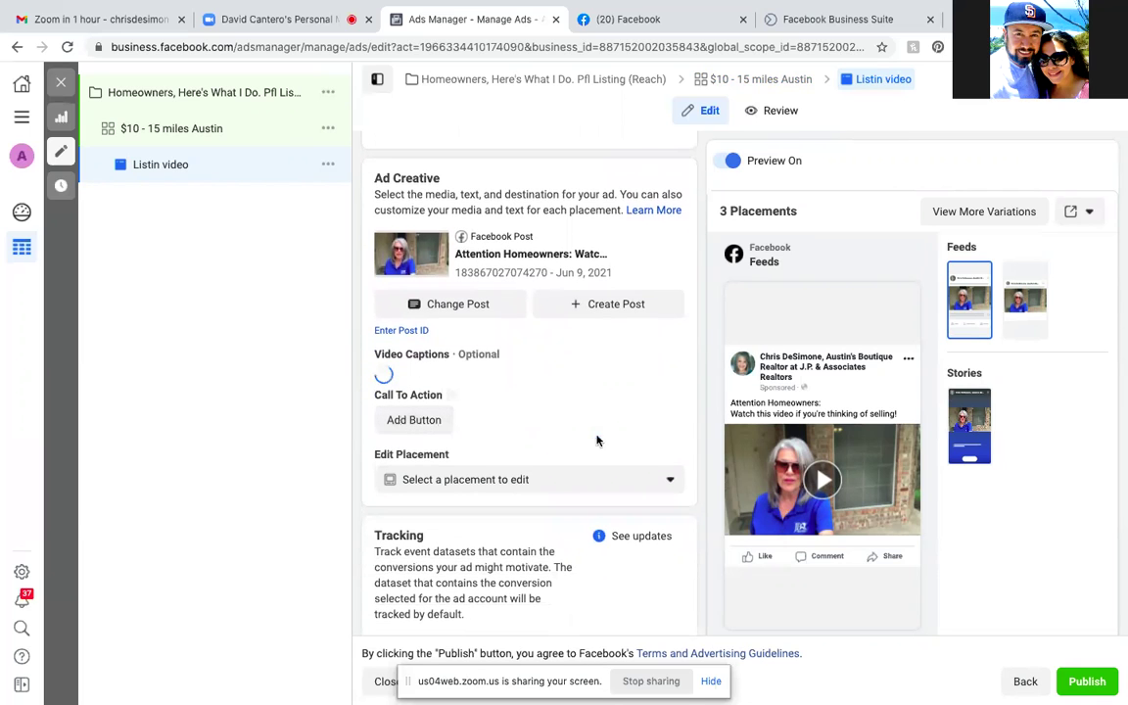
scroll(597, 441, "down", 1)
scroll(597, 441, "up", 1)
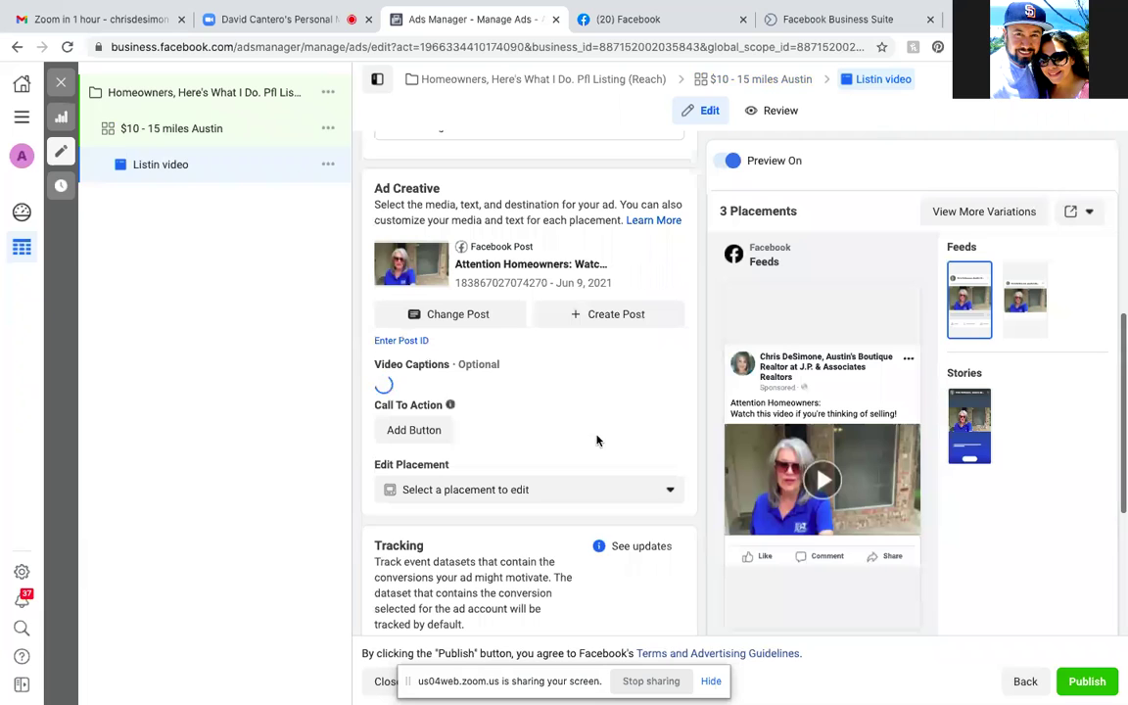
scroll(432, 416, "down", 1)
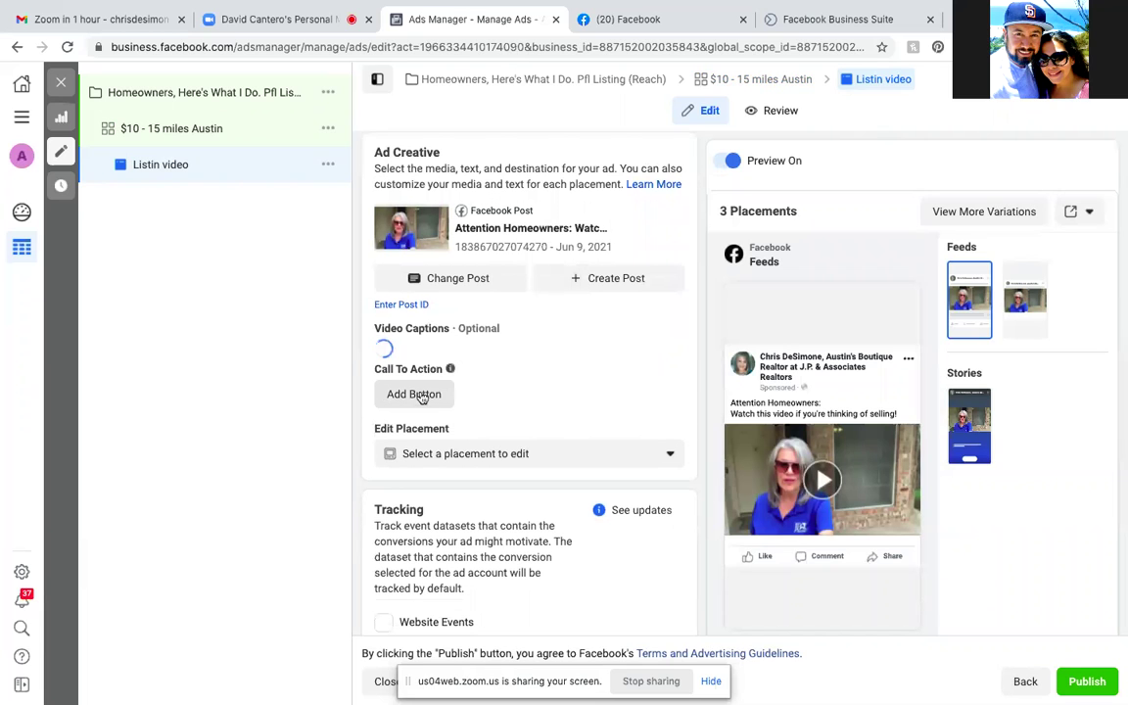
left_click(421, 396)
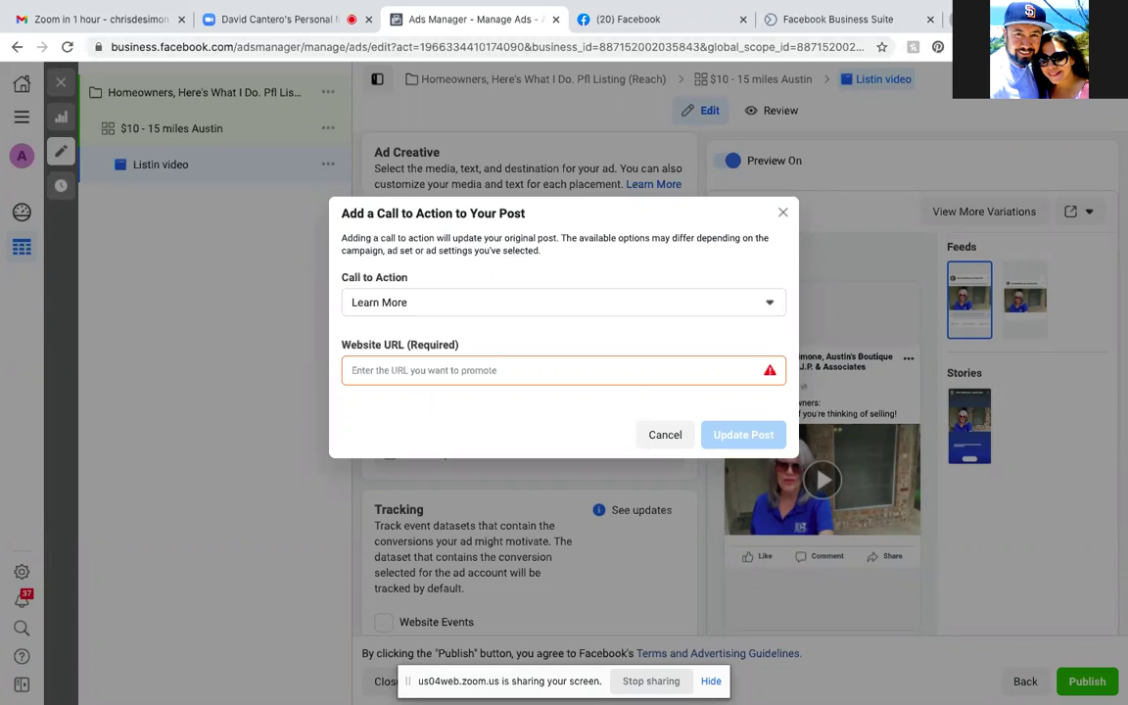
Step: Get the published Free Seller Guide page link from Kartra and return to the call-to-action form in Ads Manager
key("ctrl+t")
key("ctrl+w")
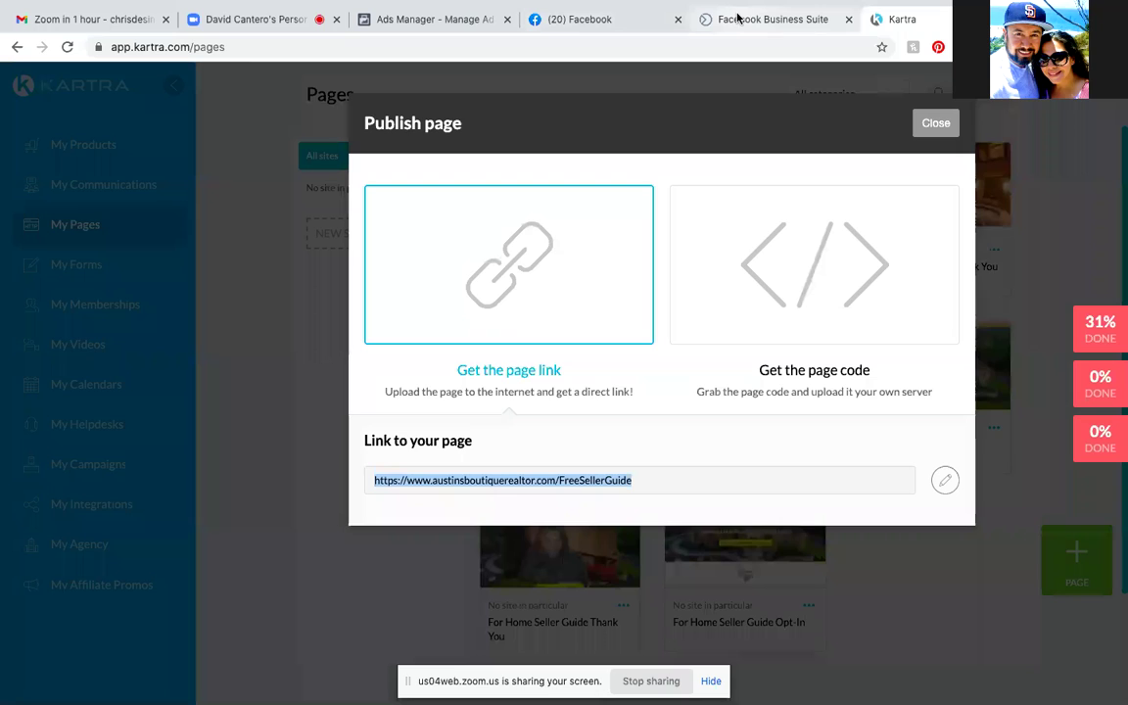
left_click(737, 21)
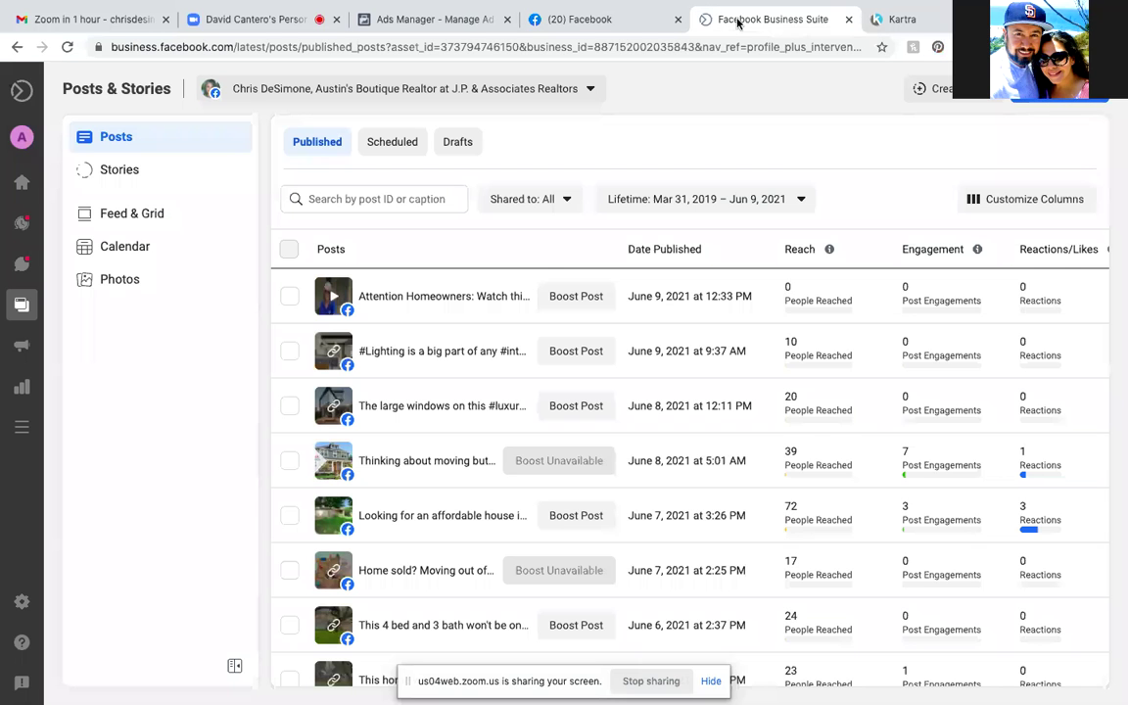
left_click(619, 13)
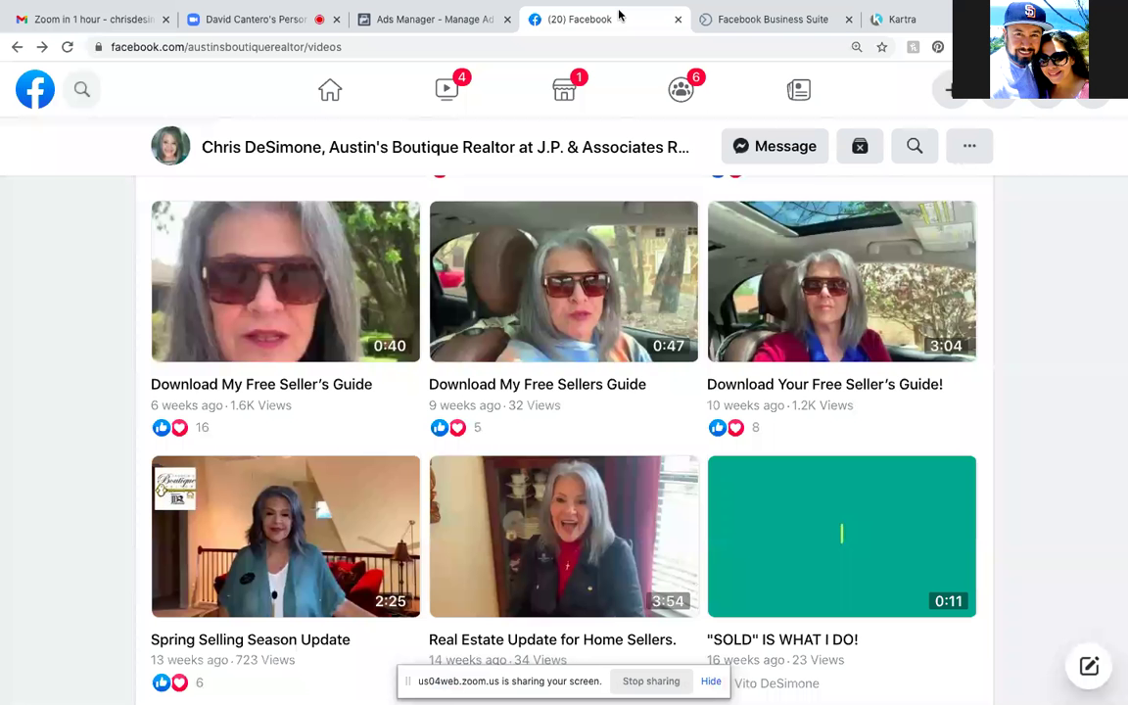
left_click(442, 19)
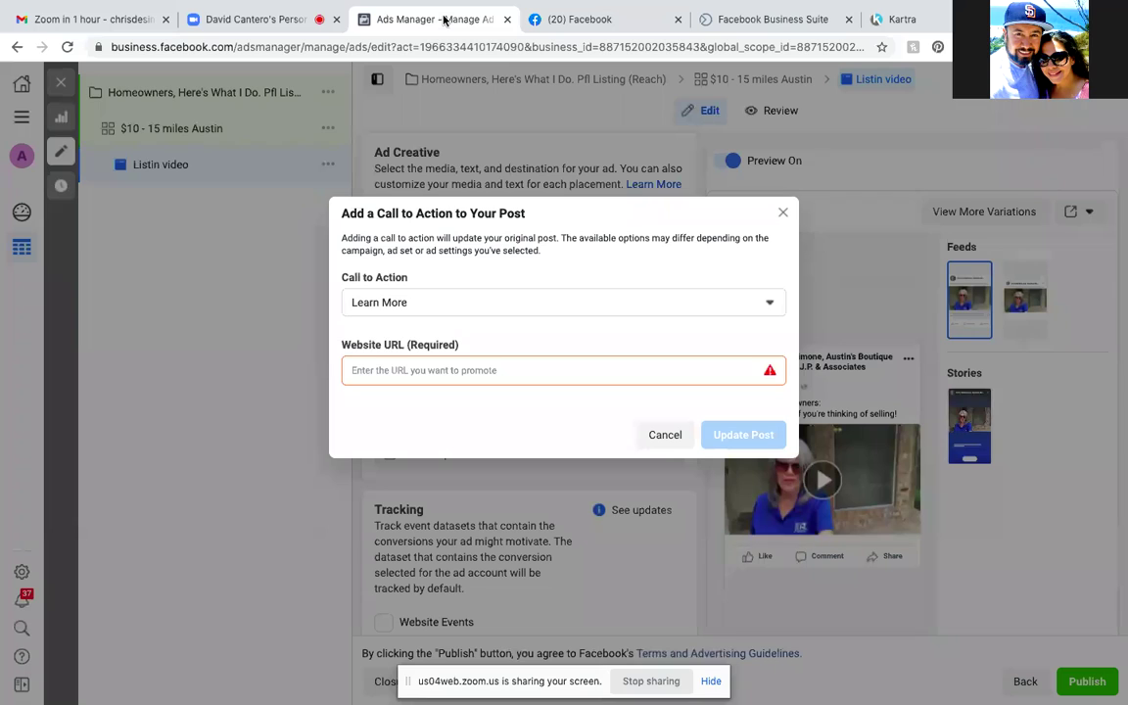
left_click(367, 370)
type("https://www.austinsboutiquerealtor.com/FreeSellerGuide")
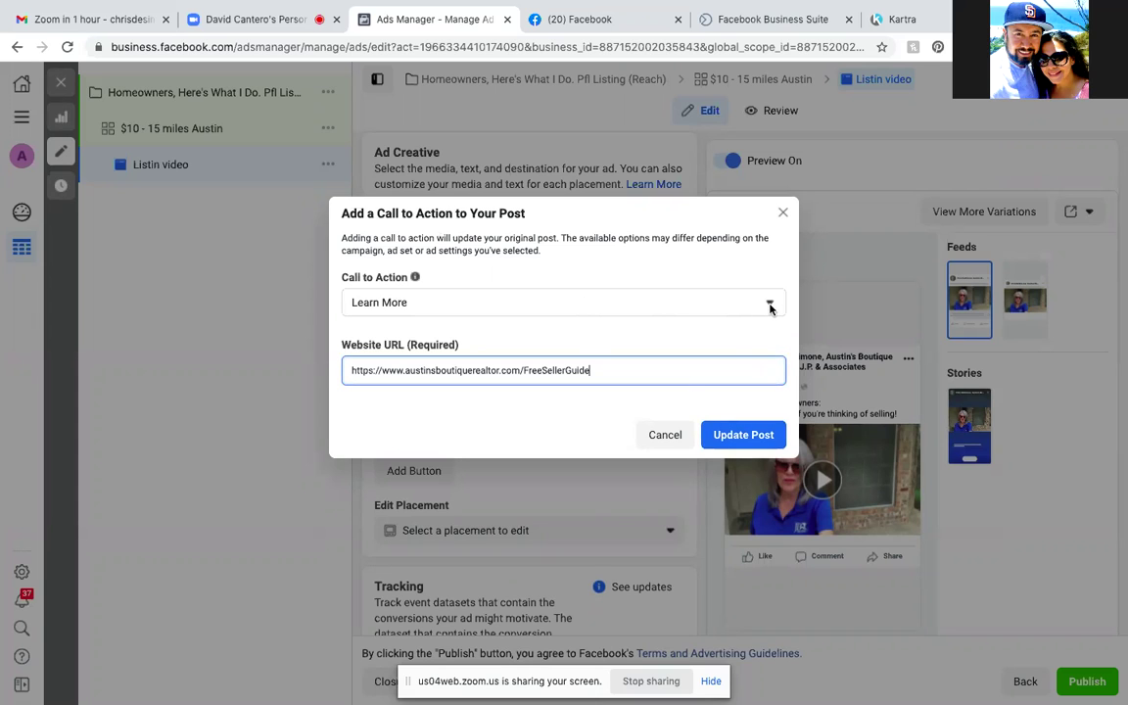
left_click(710, 433)
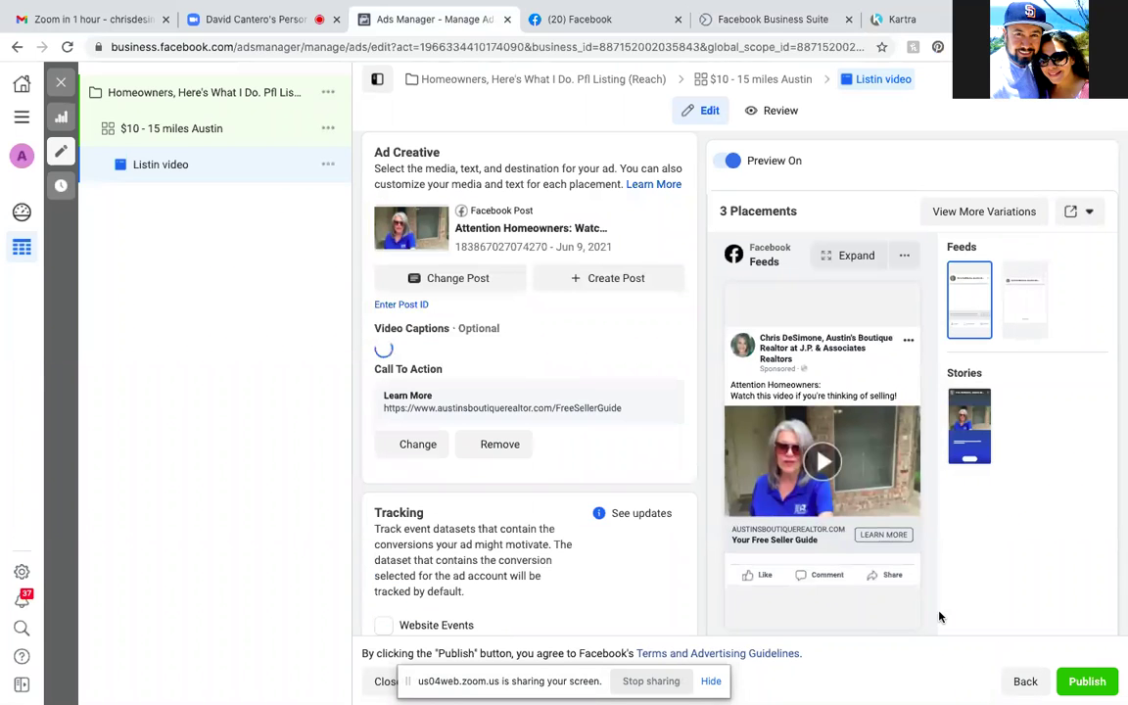
Step: Enable Website Events tracking for the "Listin video" ad and publish the campaign
scroll(939, 614, "down", 3)
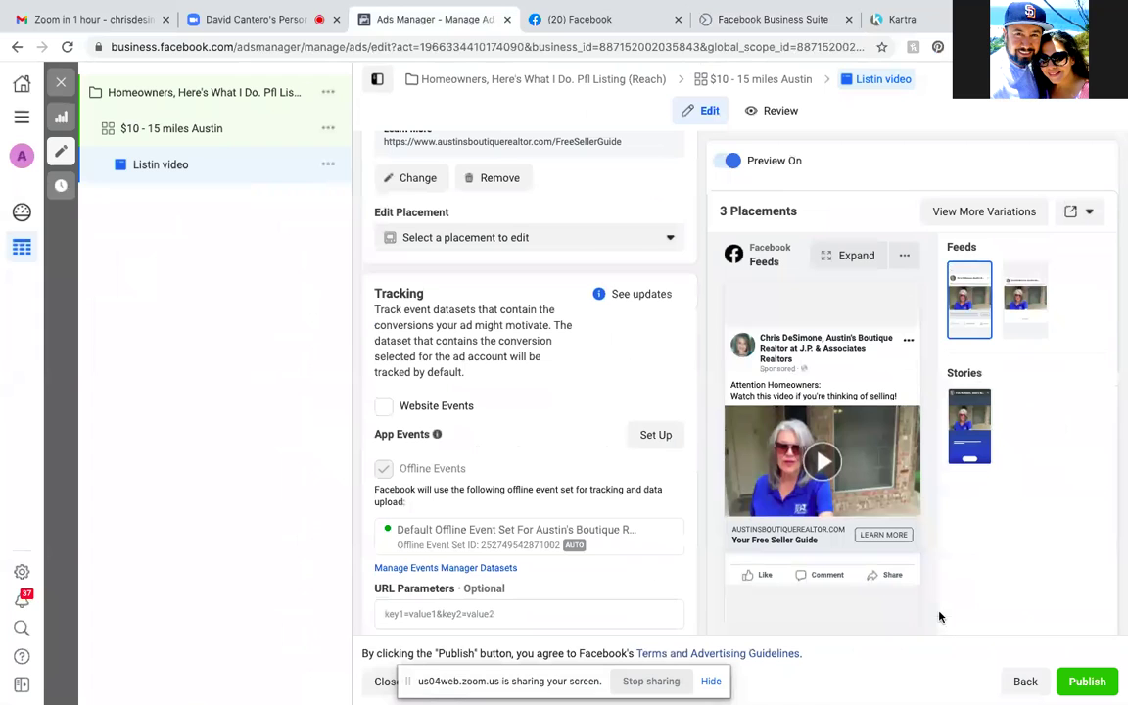
scroll(624, 593, "down", 1)
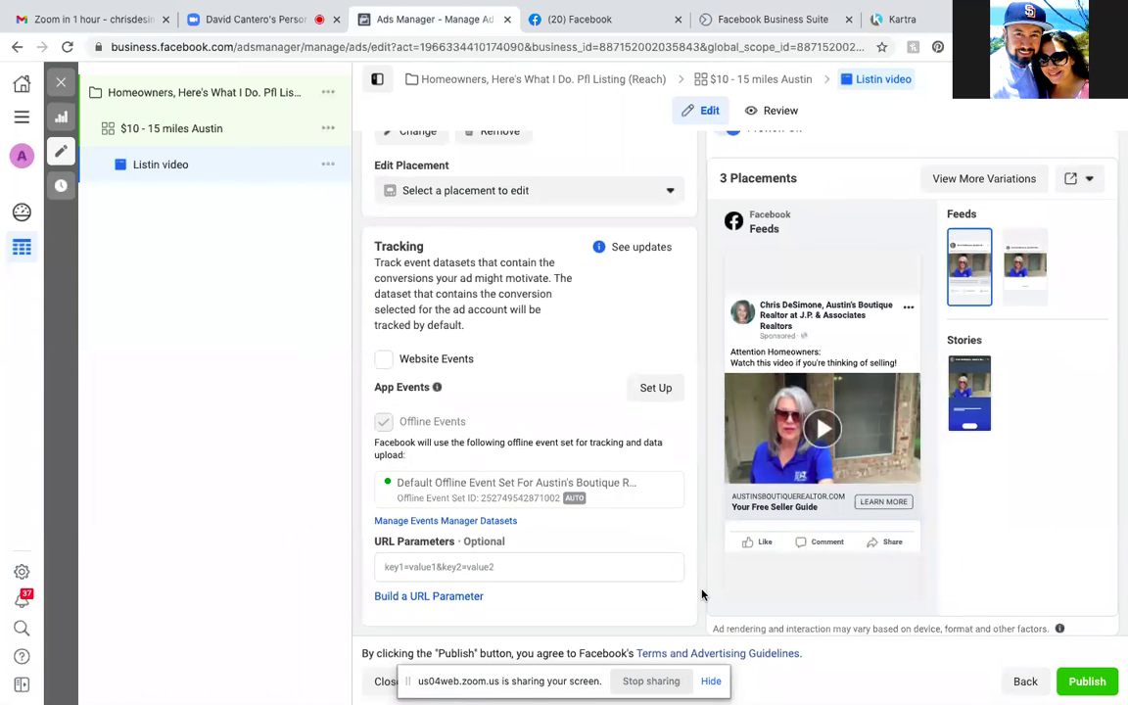
scroll(701, 594, "down", 1)
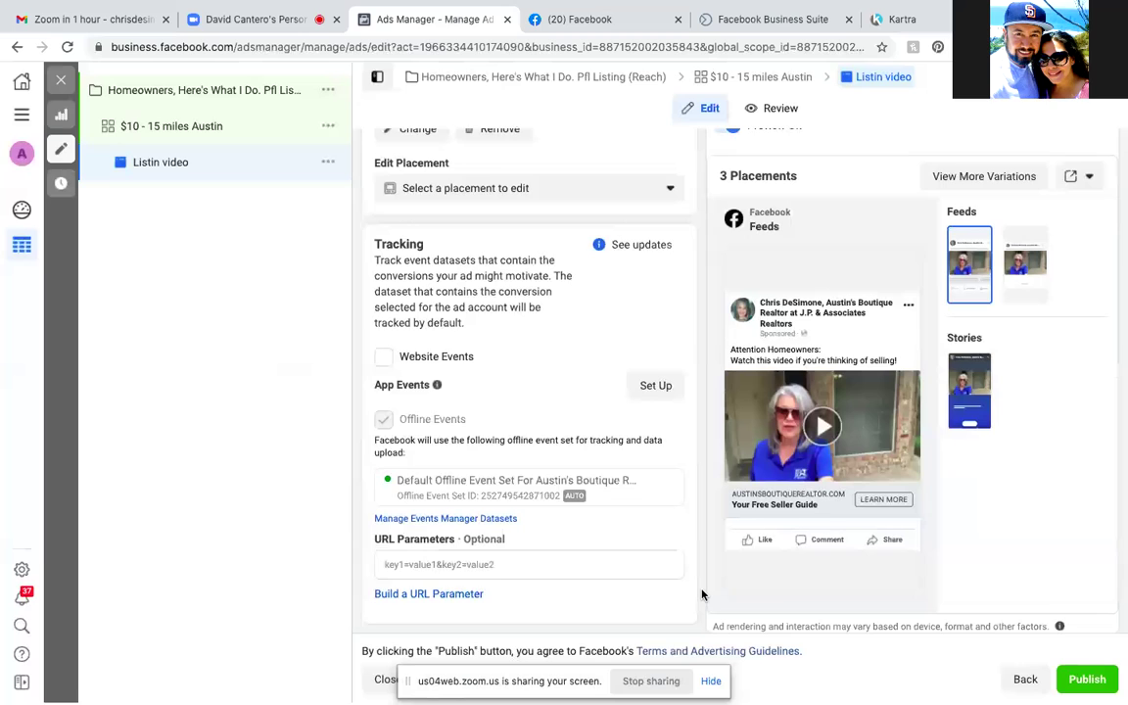
left_click(384, 360)
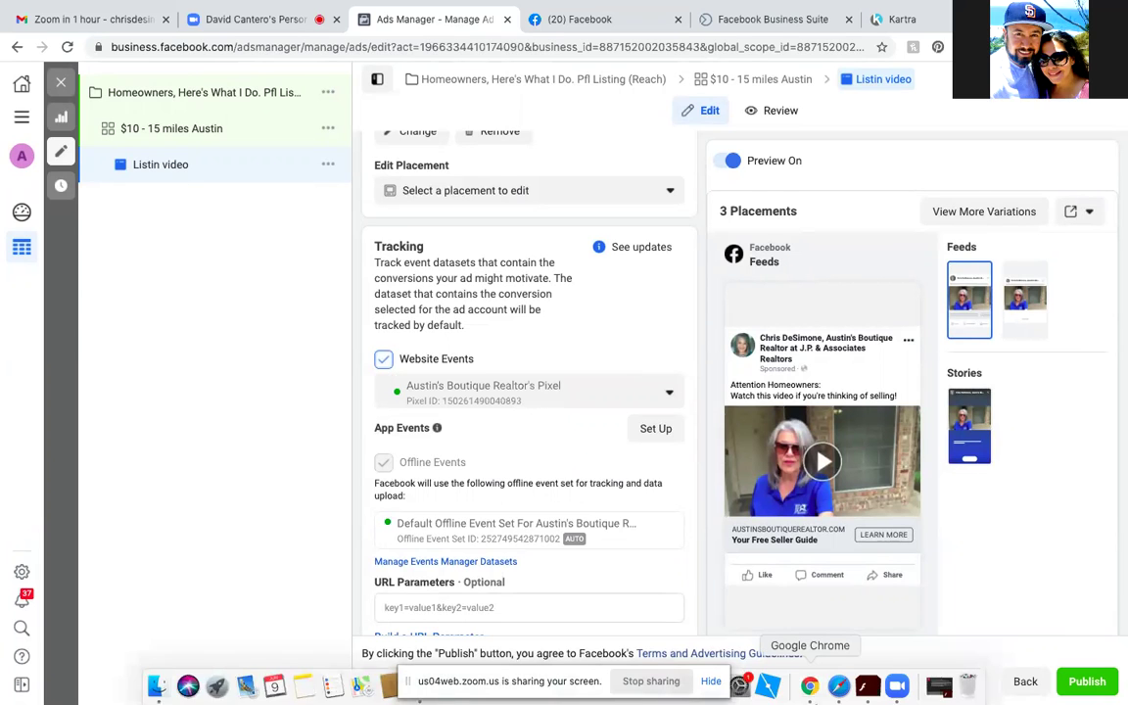
scroll(705, 574, "down", 2)
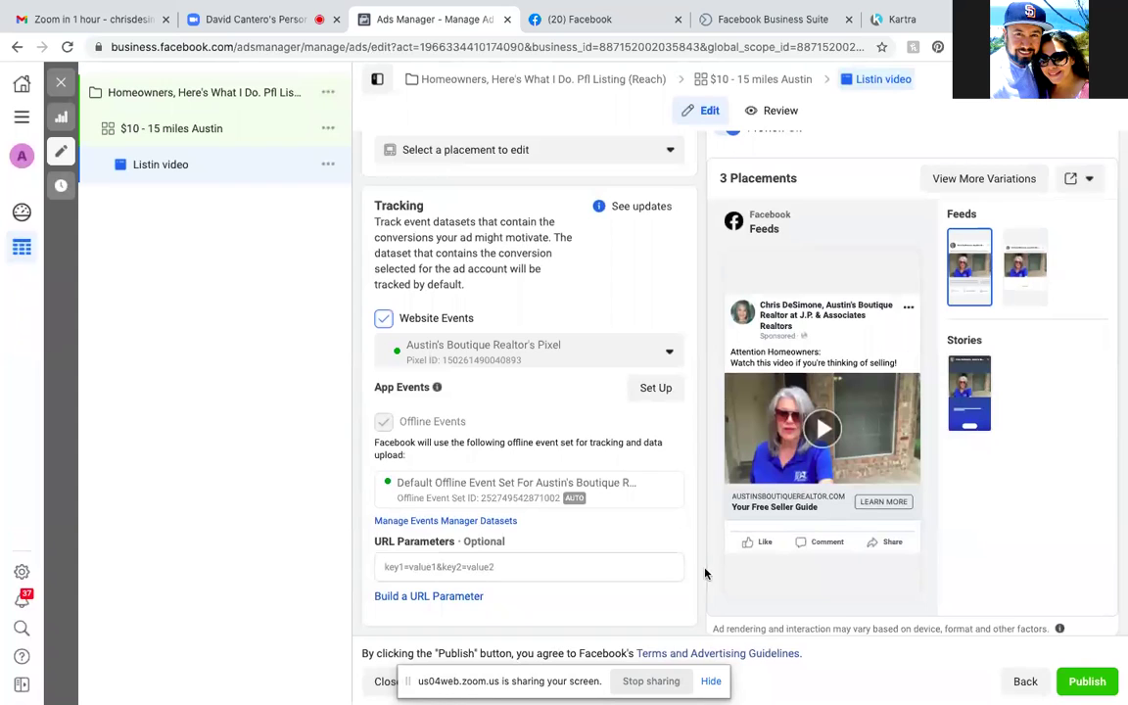
left_click(1085, 683)
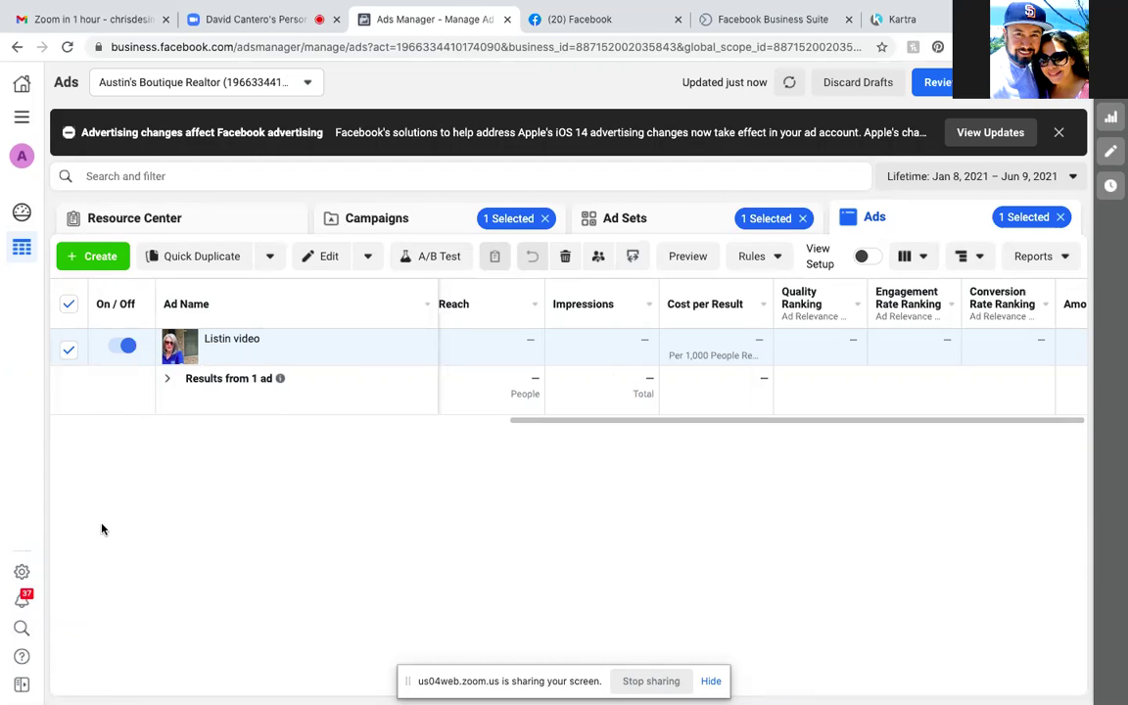
Step: Go to the Audiences tool, dismiss the notice about unused audiences expiring and look over the audience list
left_click(22, 117)
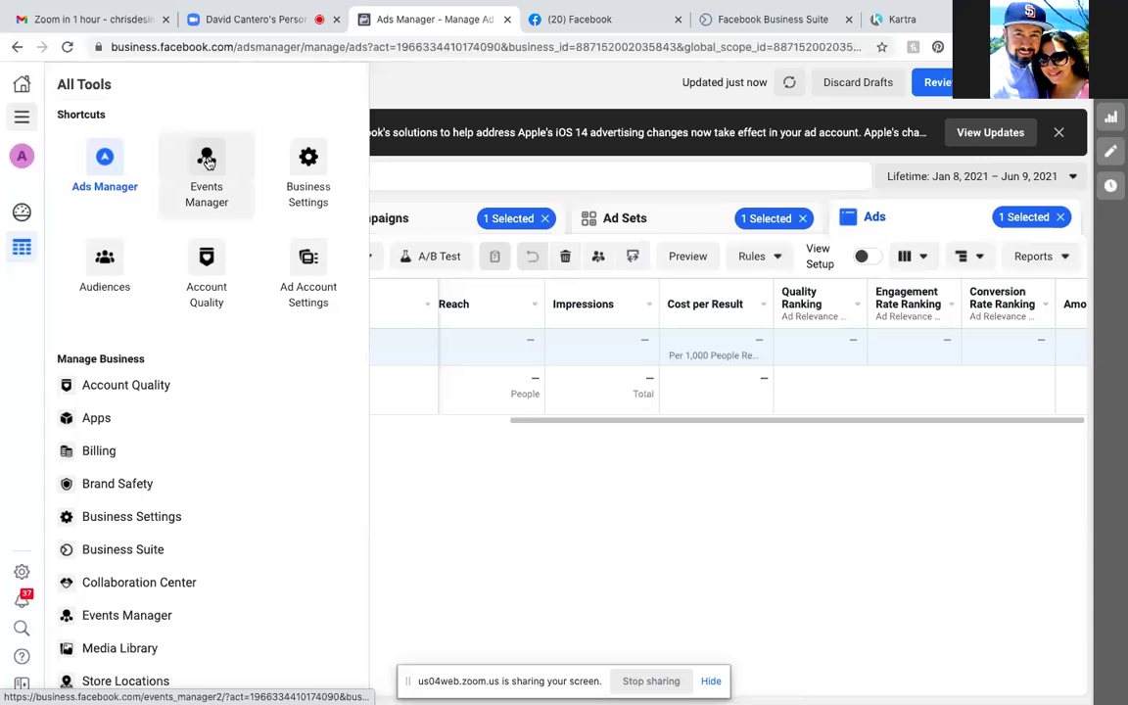
left_click(93, 266)
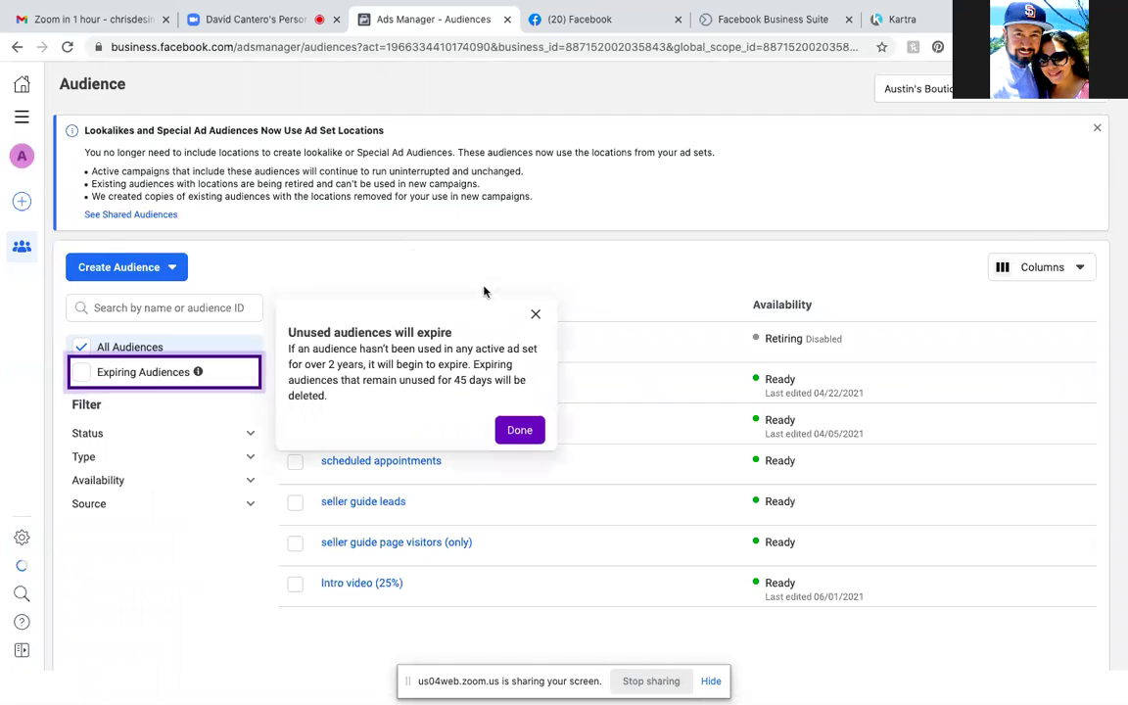
left_click(536, 317)
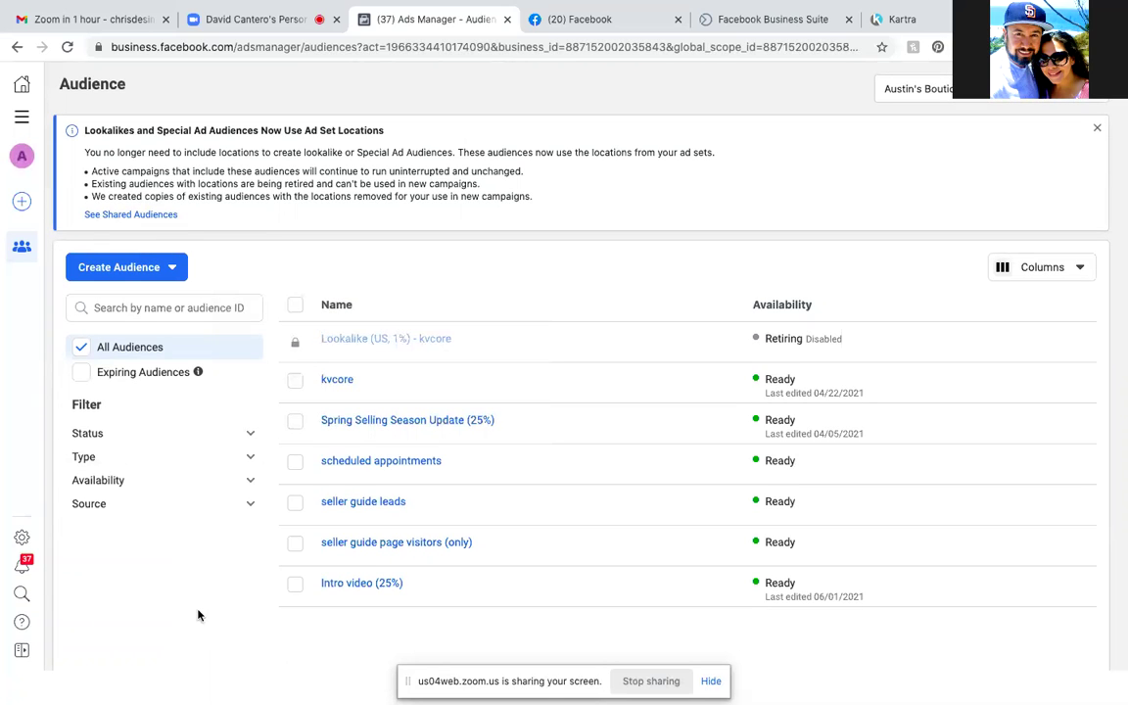
scroll(198, 615, "down", 1)
scroll(198, 615, "up", 1)
left_click(128, 268)
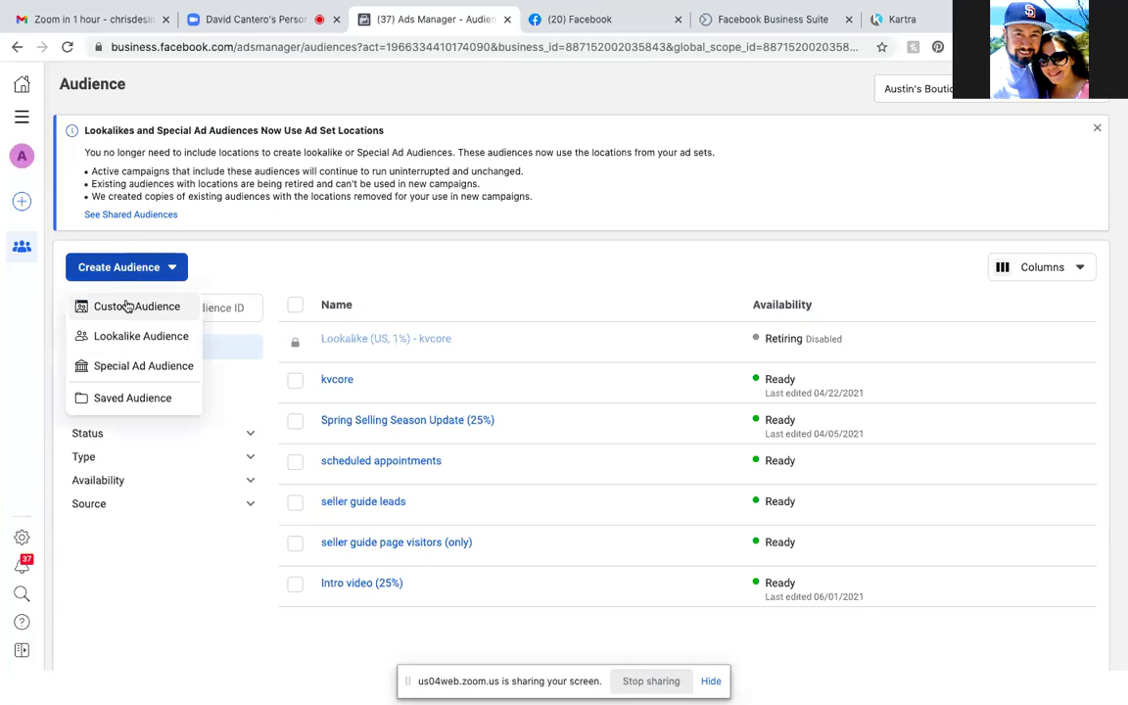
mouse_move(128, 309)
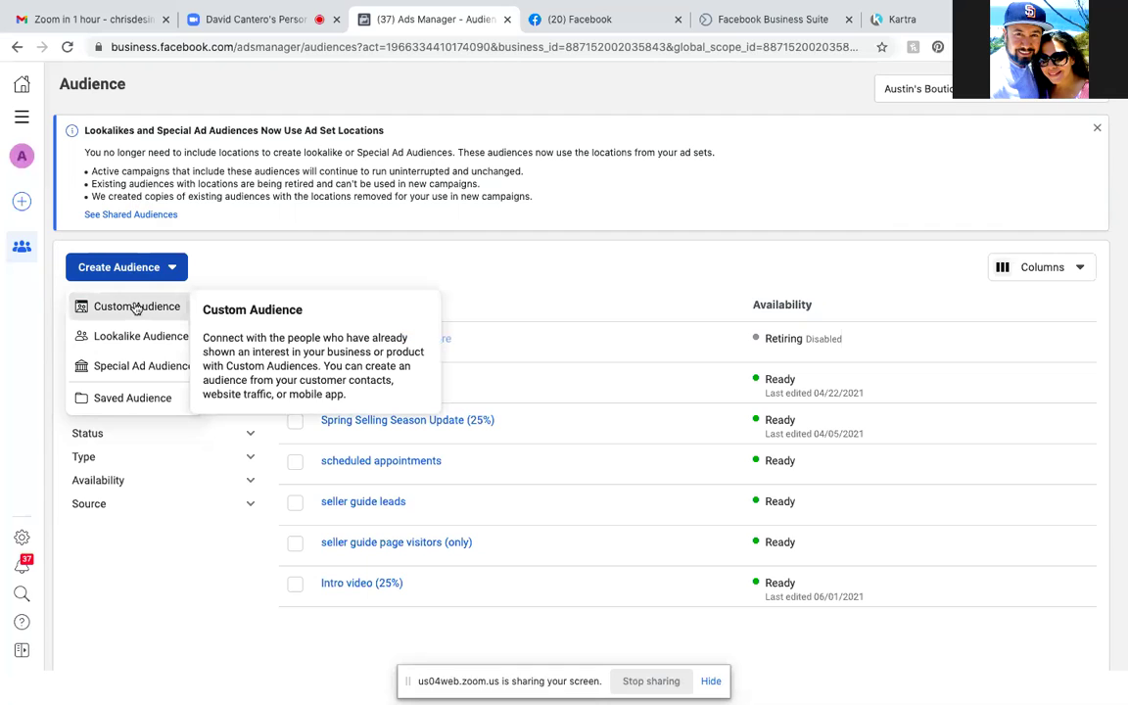
left_click(136, 308)
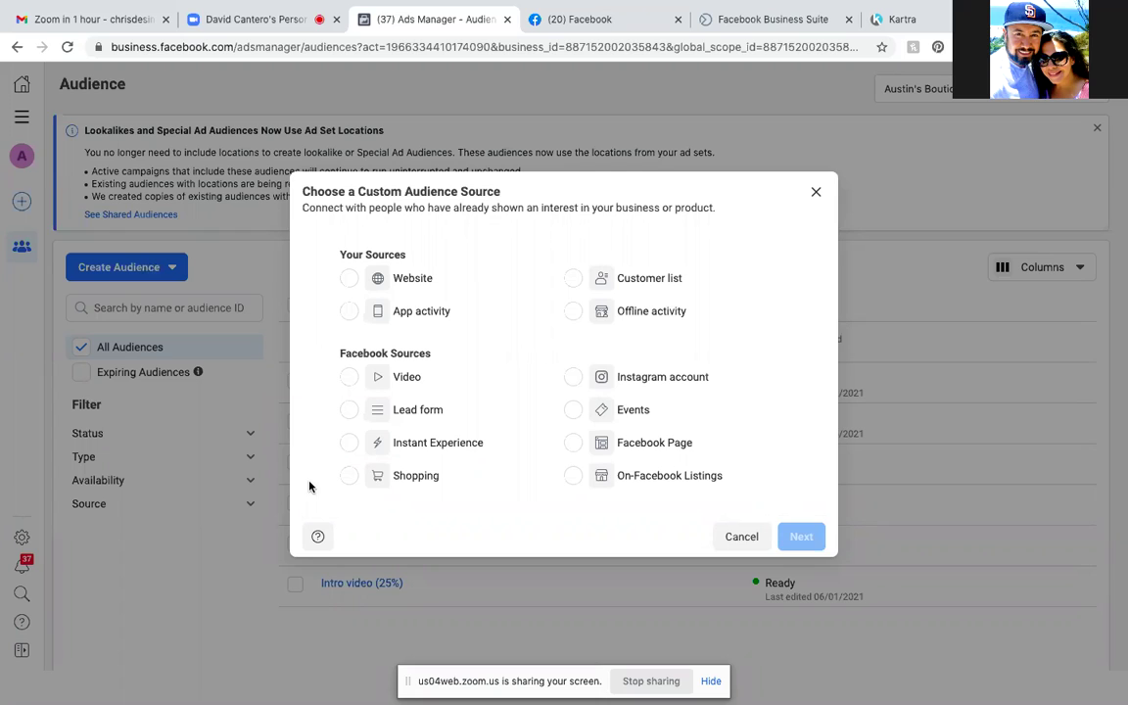
left_click(352, 380)
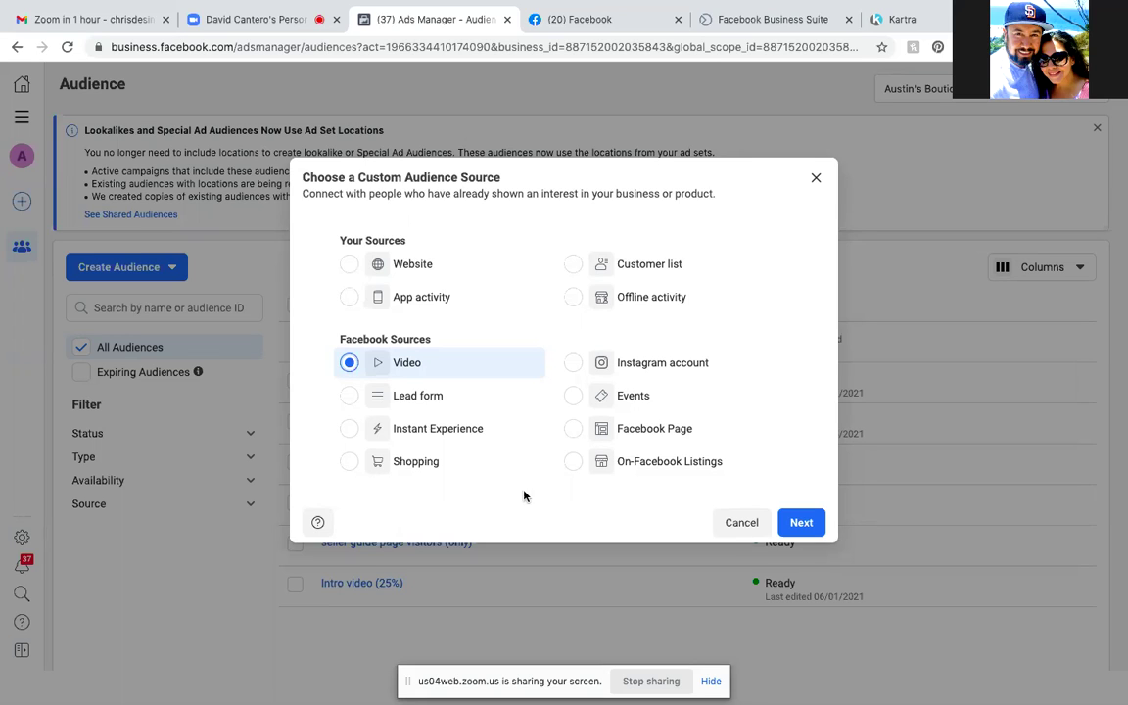
left_click(817, 180)
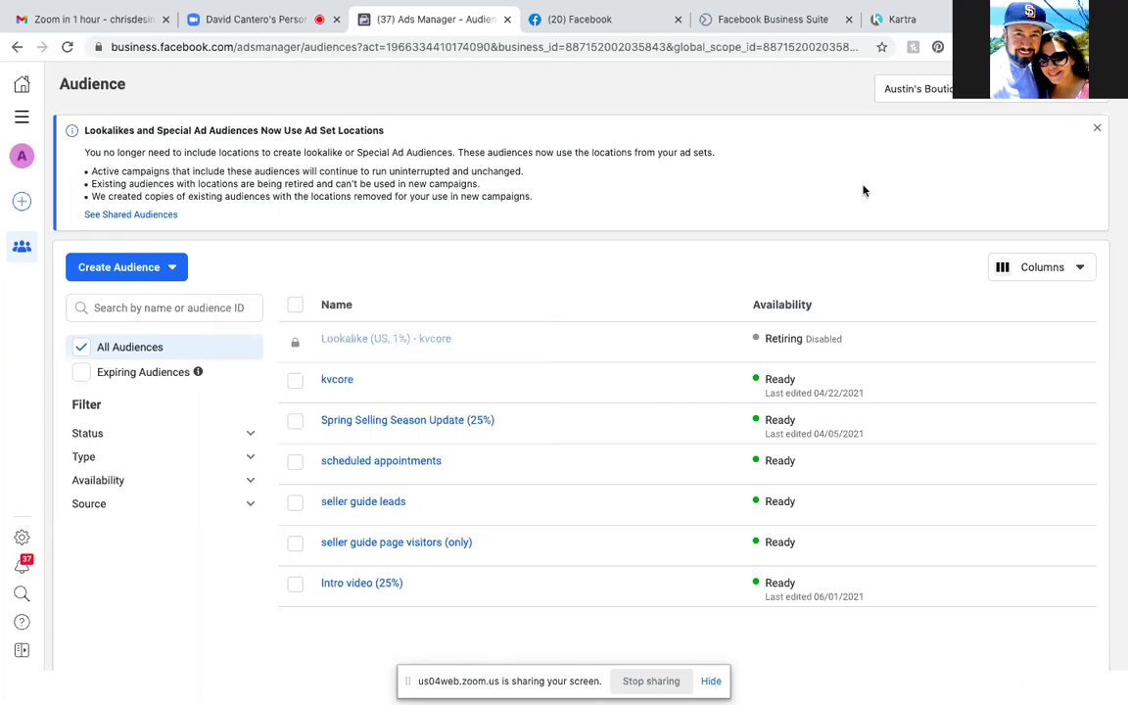
Step: Start a new custom audience that uses Video as its Facebook source
left_click(139, 270)
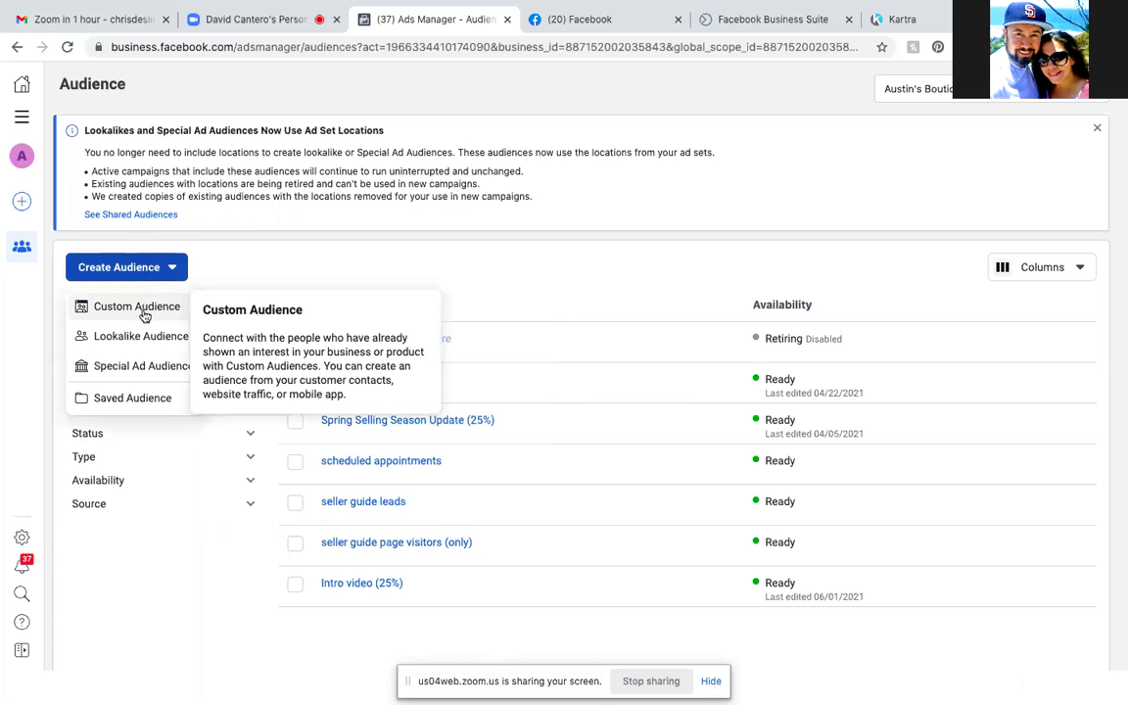
left_click(137, 307)
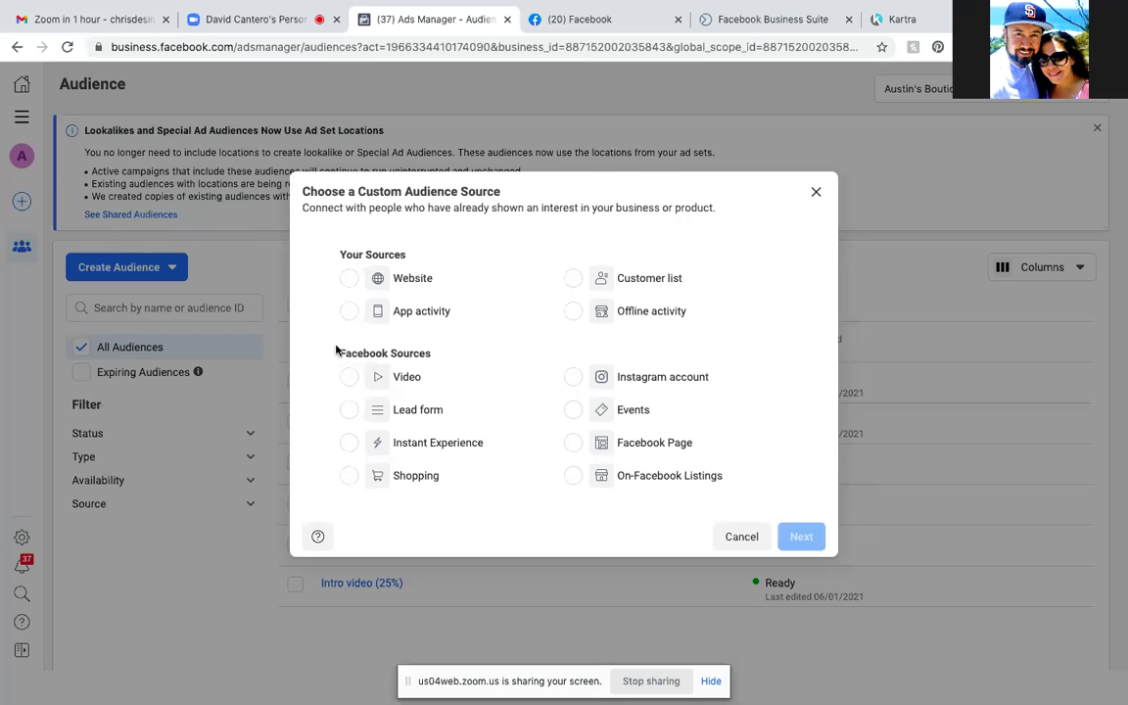
left_click(349, 377)
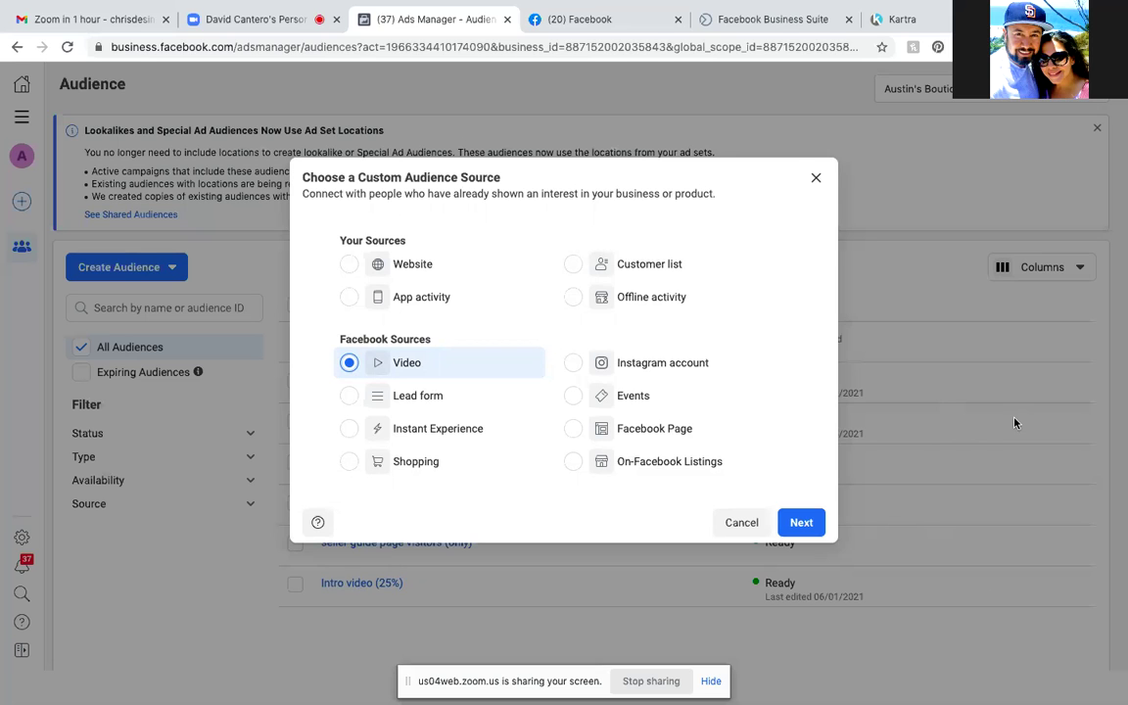
left_click(809, 523)
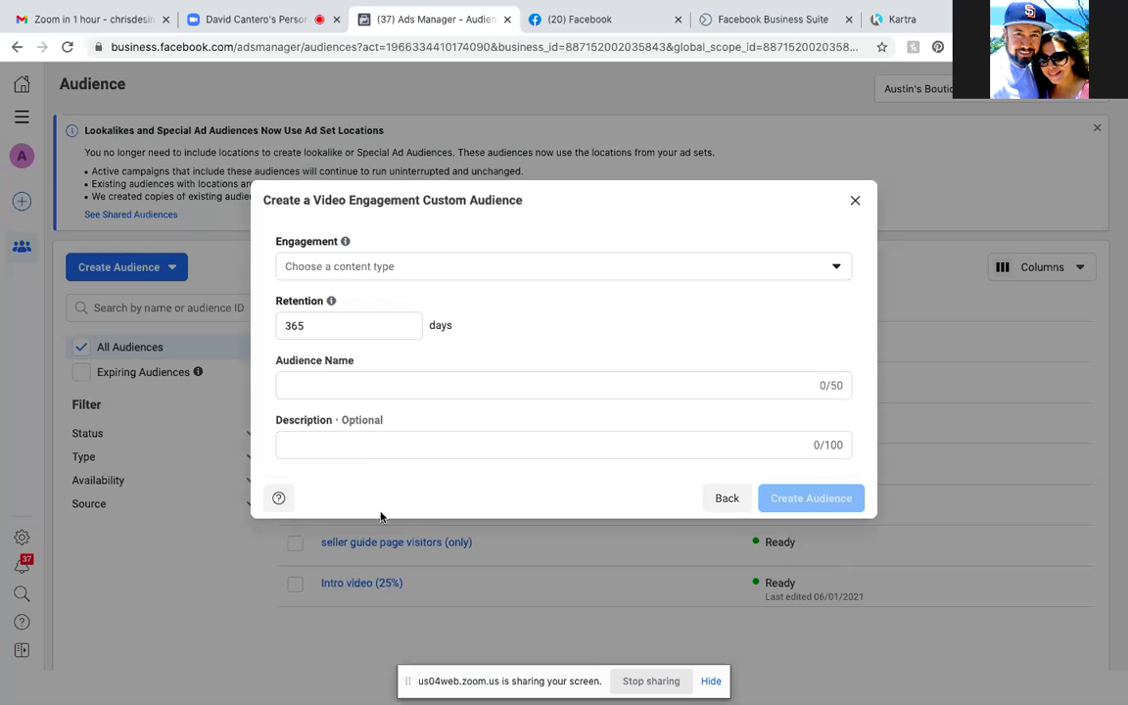
Step: Set the engagement to only people who either completed or viewed at least 15 seconds of the video (ThruPlay)
left_click(835, 268)
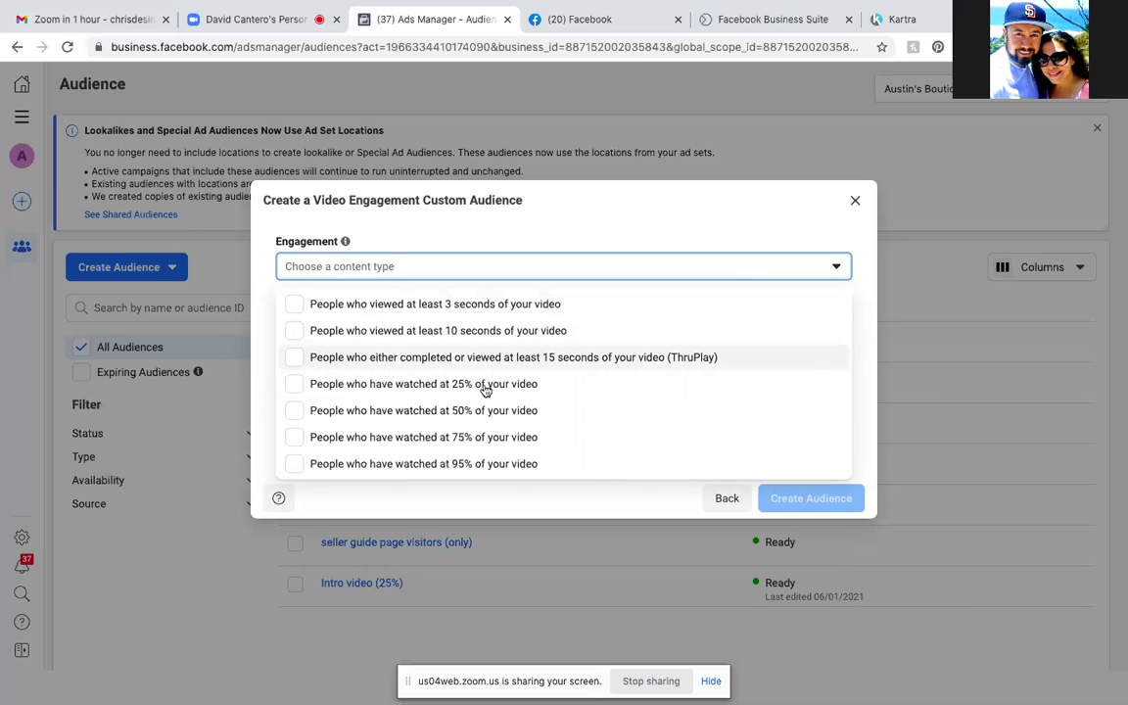
left_click(291, 384)
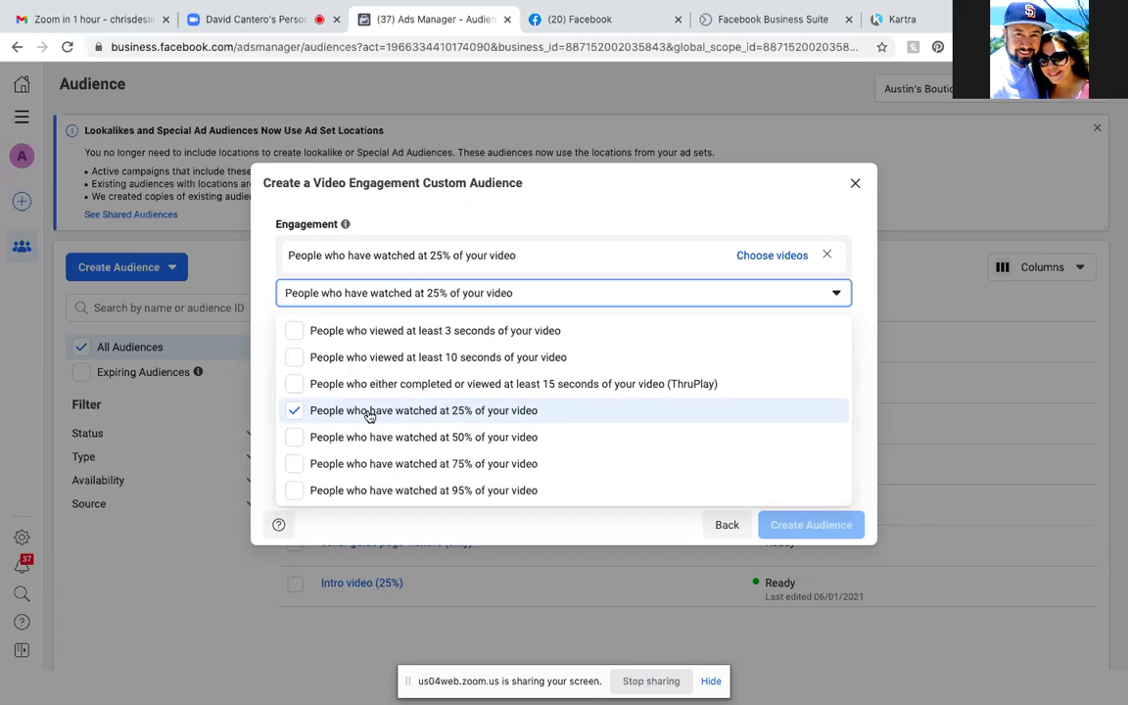
left_click(296, 386)
left_click(296, 390)
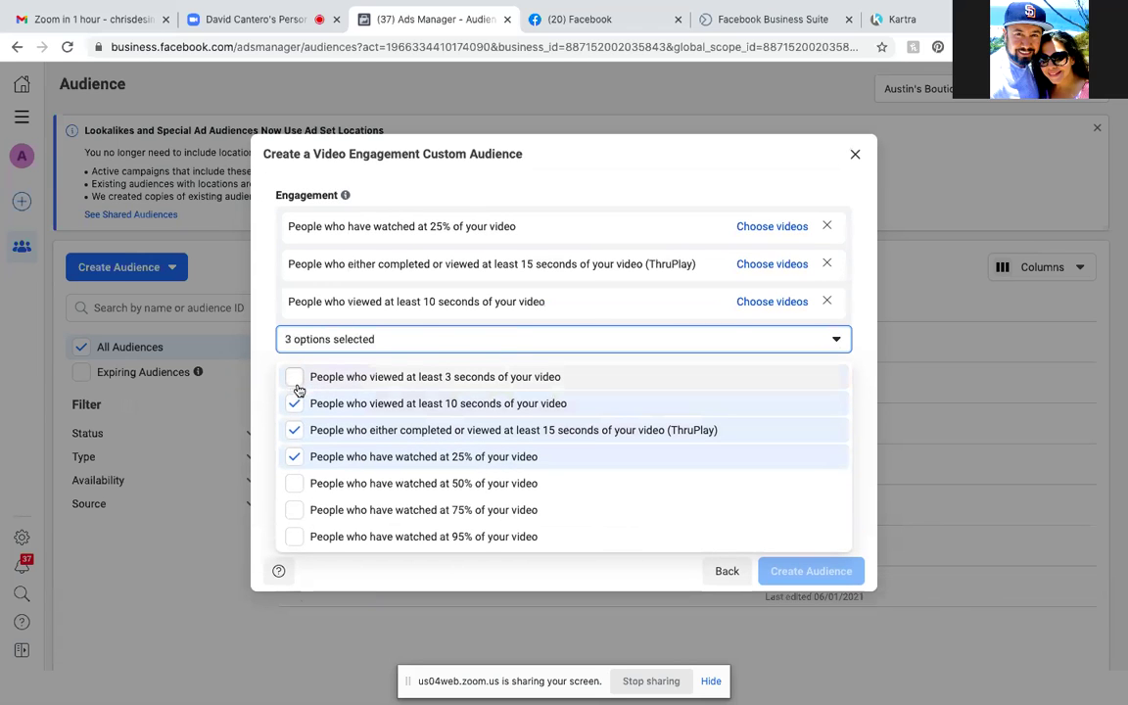
left_click(294, 458)
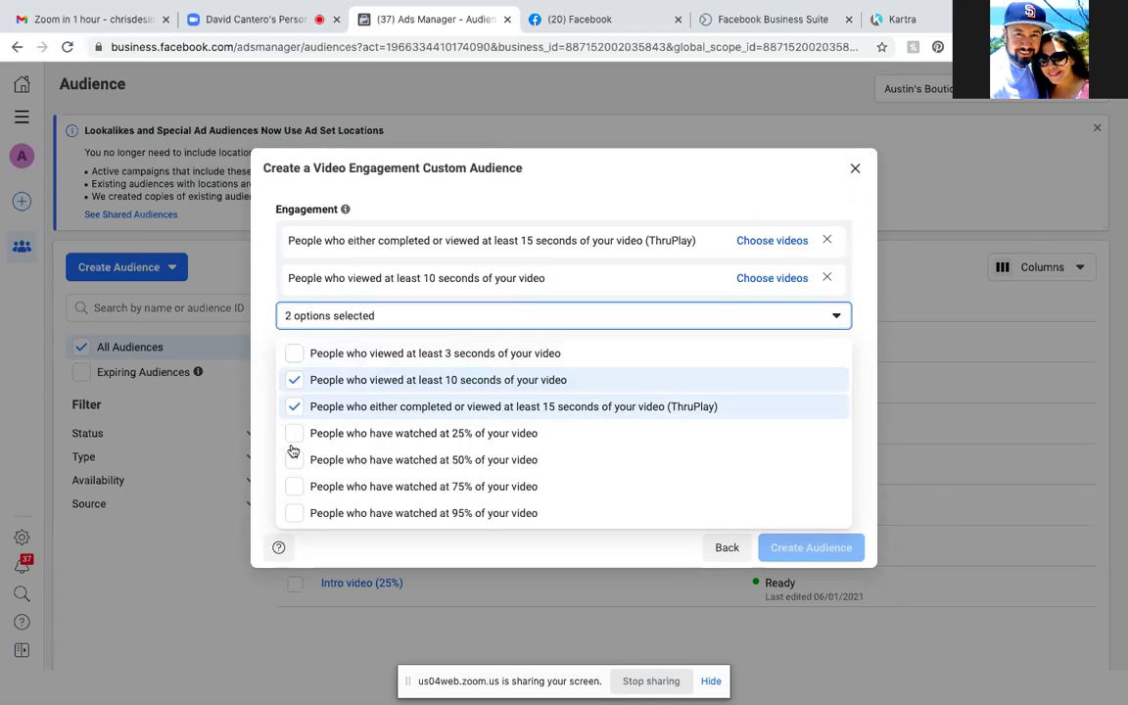
left_click(292, 387)
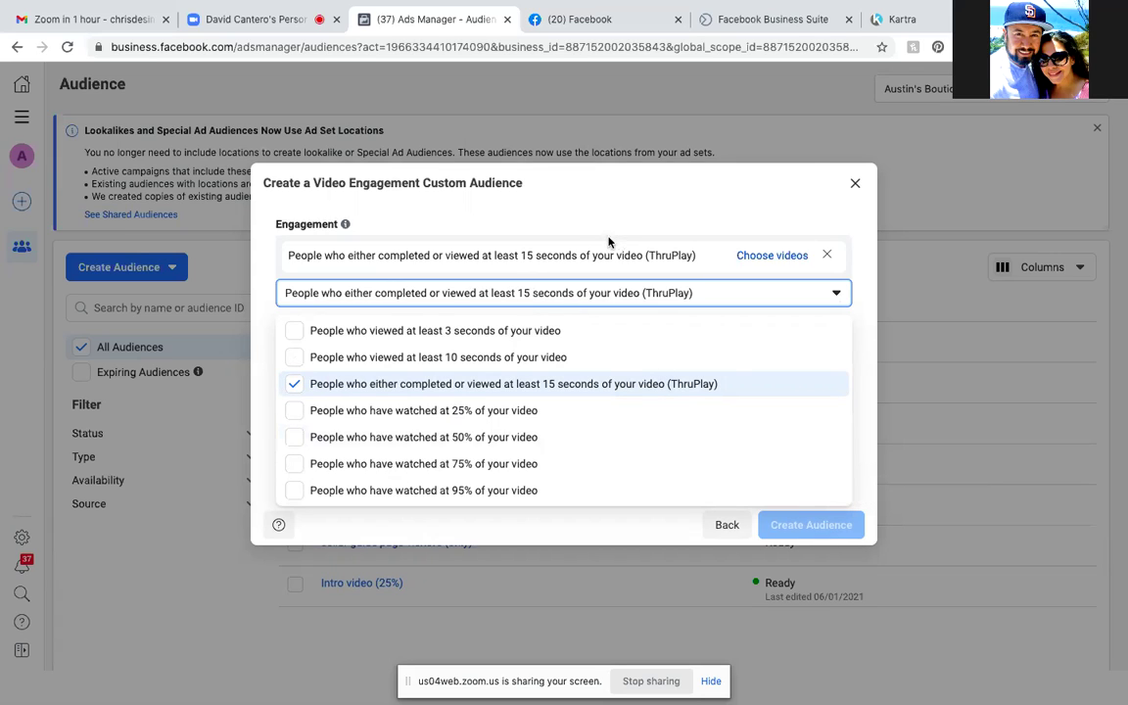
Step: Choose the "Attention Homeowners" video uploaded Jun 9, 2021 for the ThruPlay engagement and confirm the selection
left_click(772, 255)
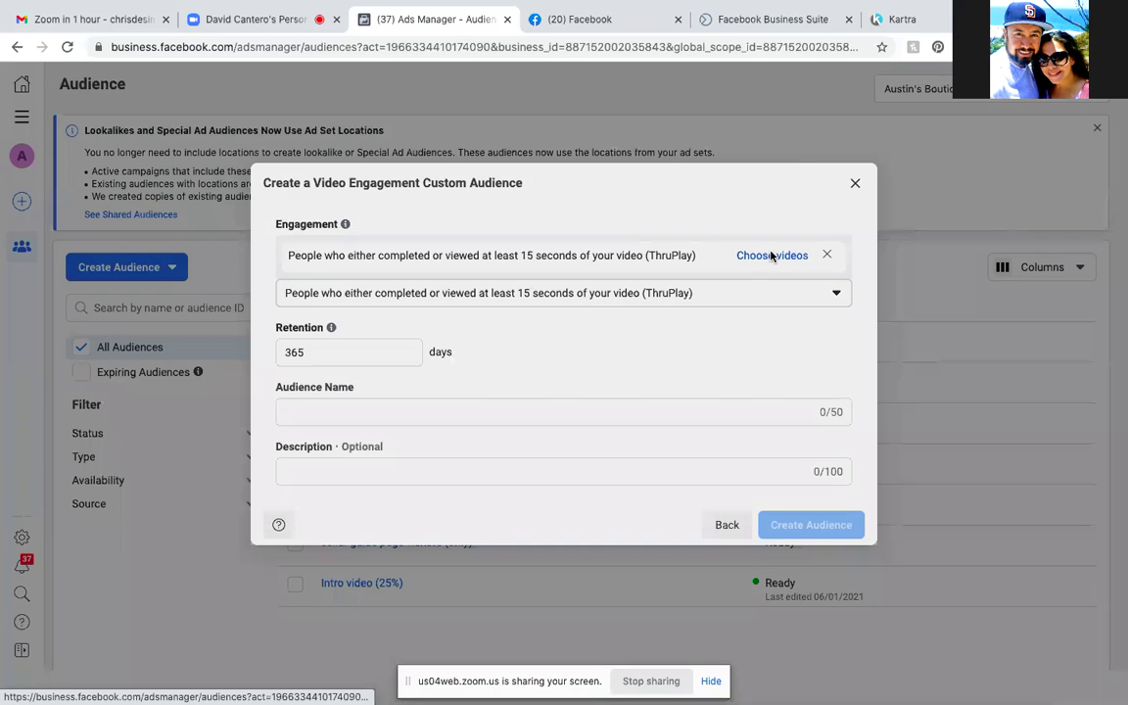
left_click(771, 255)
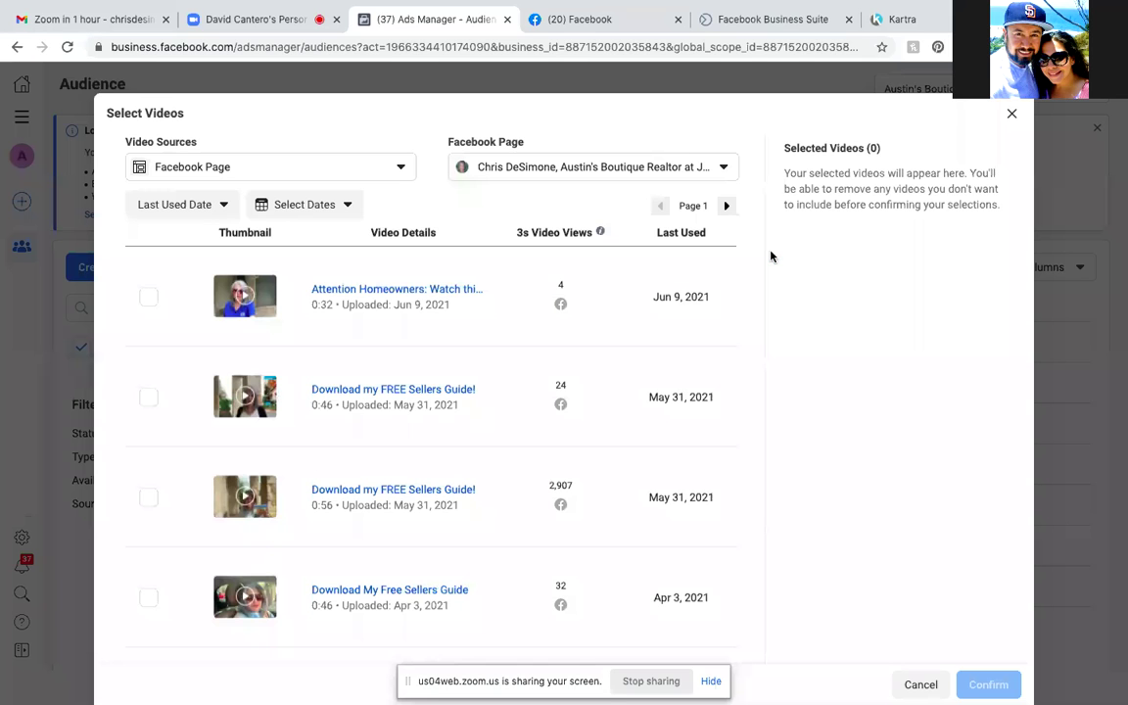
left_click(148, 299)
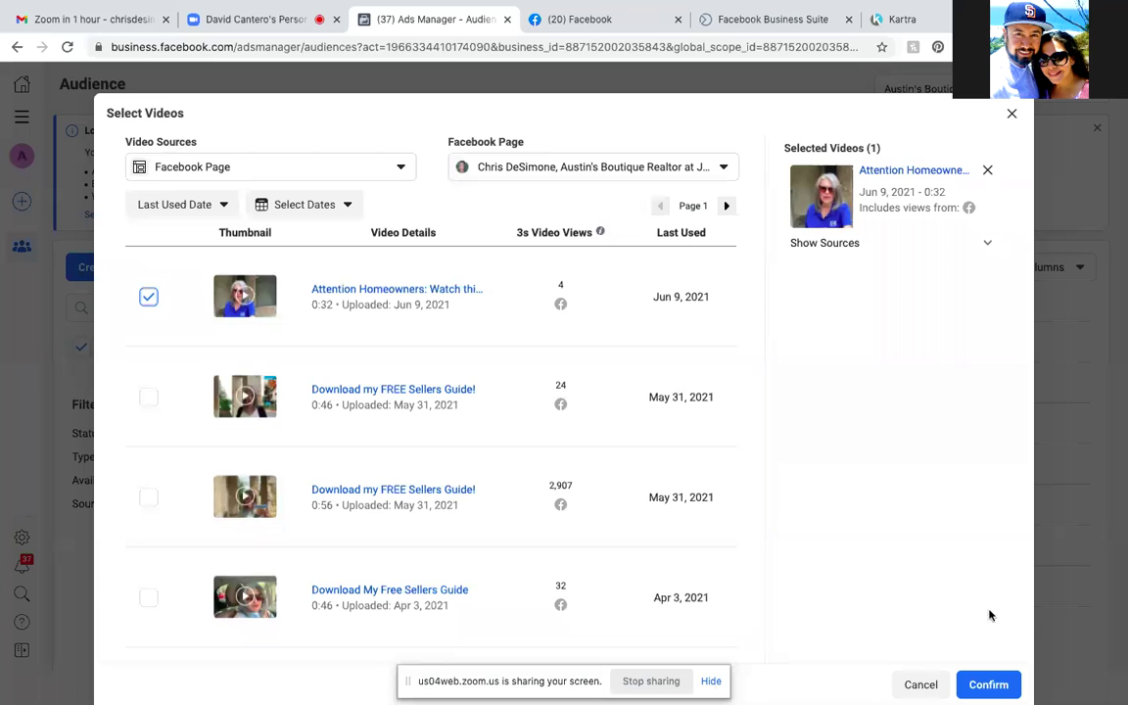
left_click(990, 684)
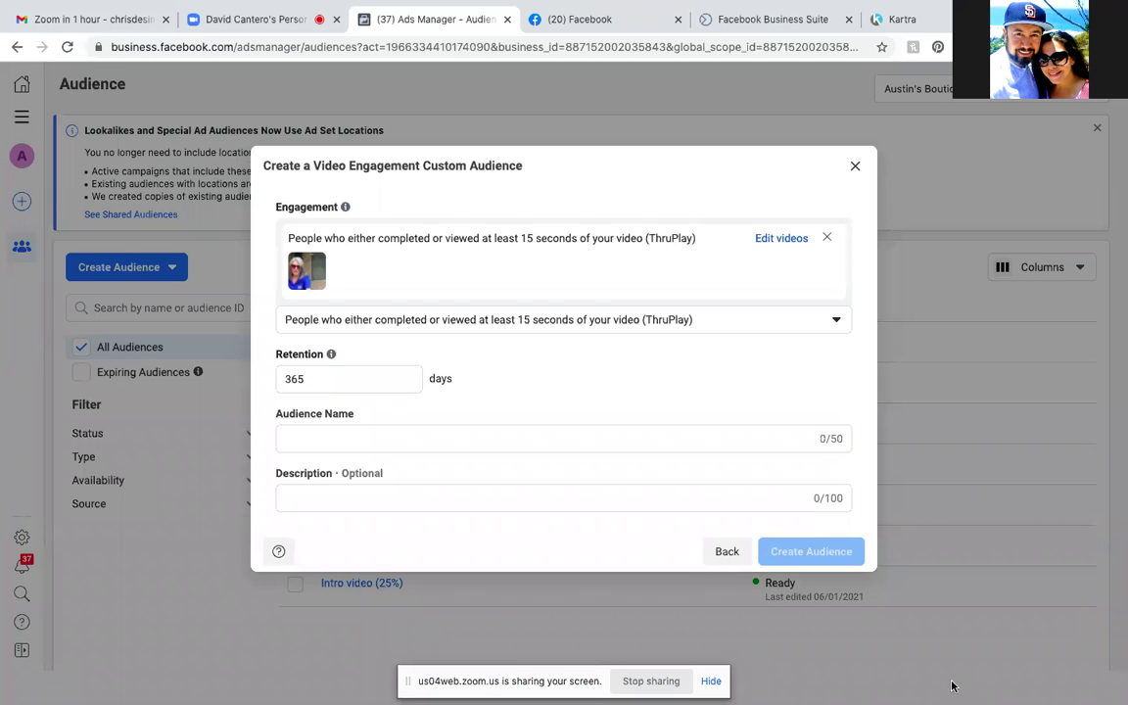
Step: Set the video engagement audience's retention to 45 days
left_click(447, 440)
mouse_move(1012, 701)
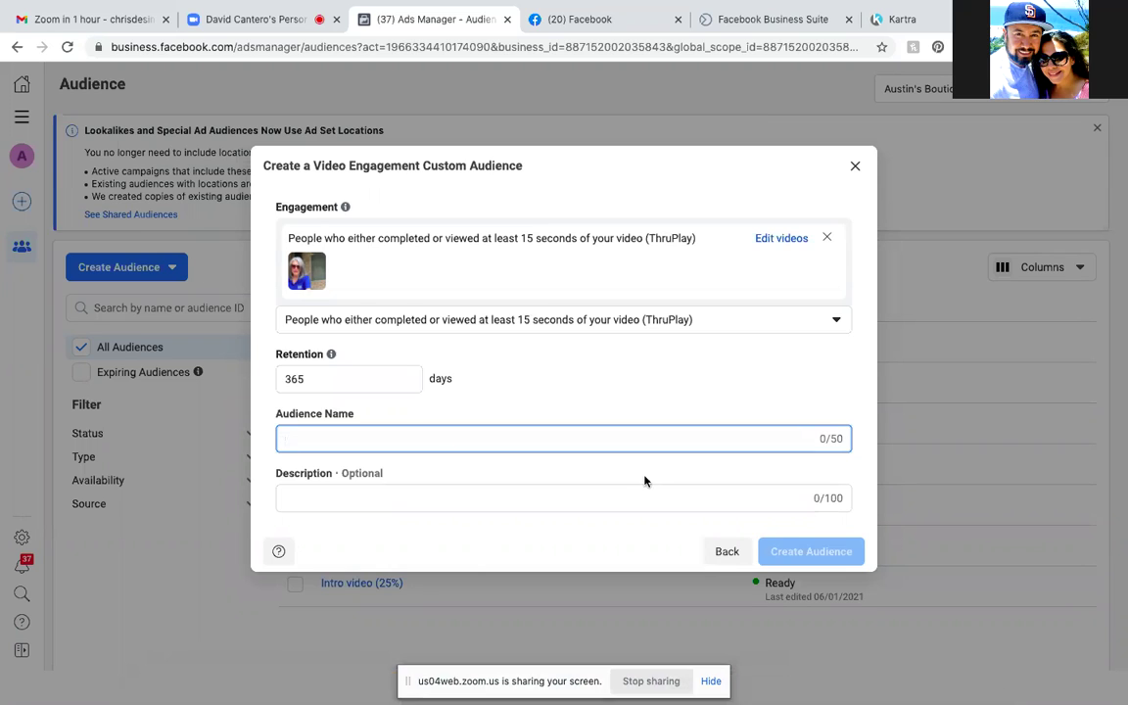
left_click(320, 376)
key("BackSpace")
key("BackSpace")
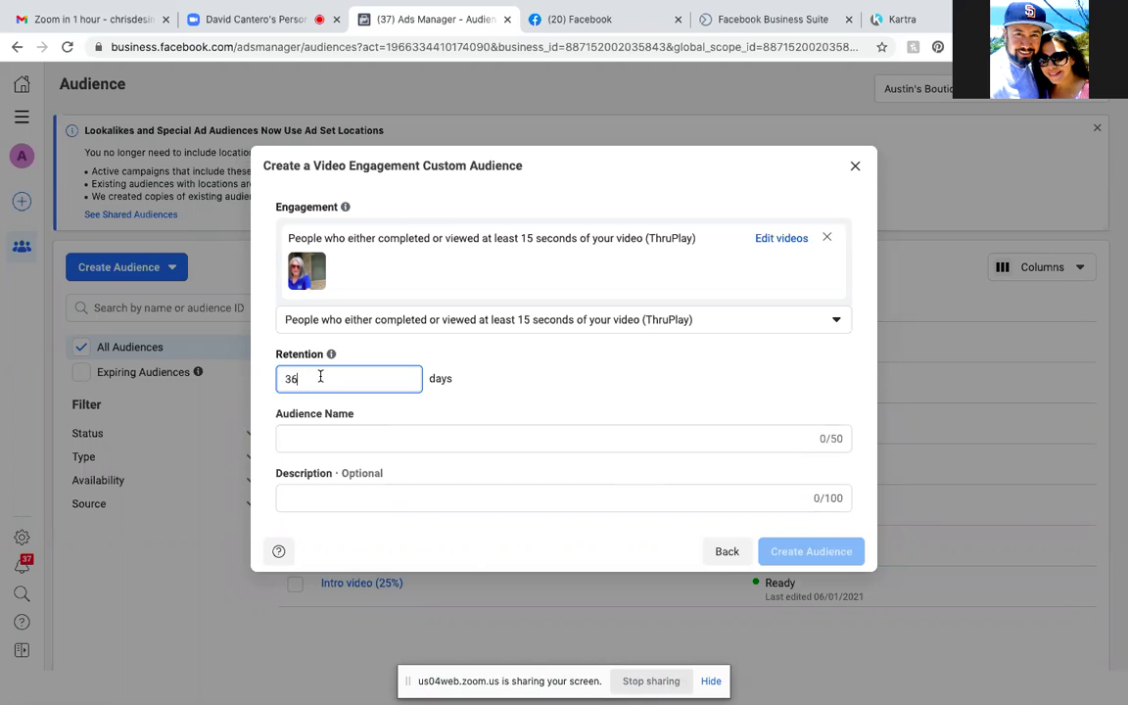
key("BackSpace")
type("45")
Step: Name the audience "Homeowners, Listing (15 sec)", create it and return to the audience list
left_click(294, 432)
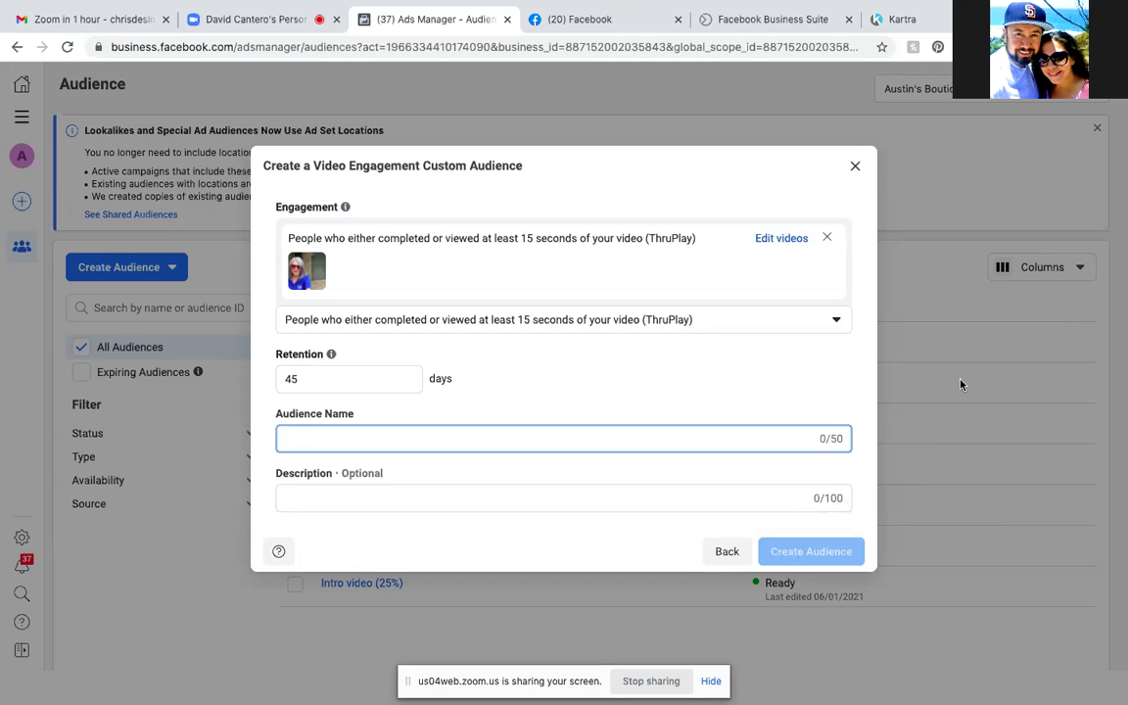
type("Homeseller")
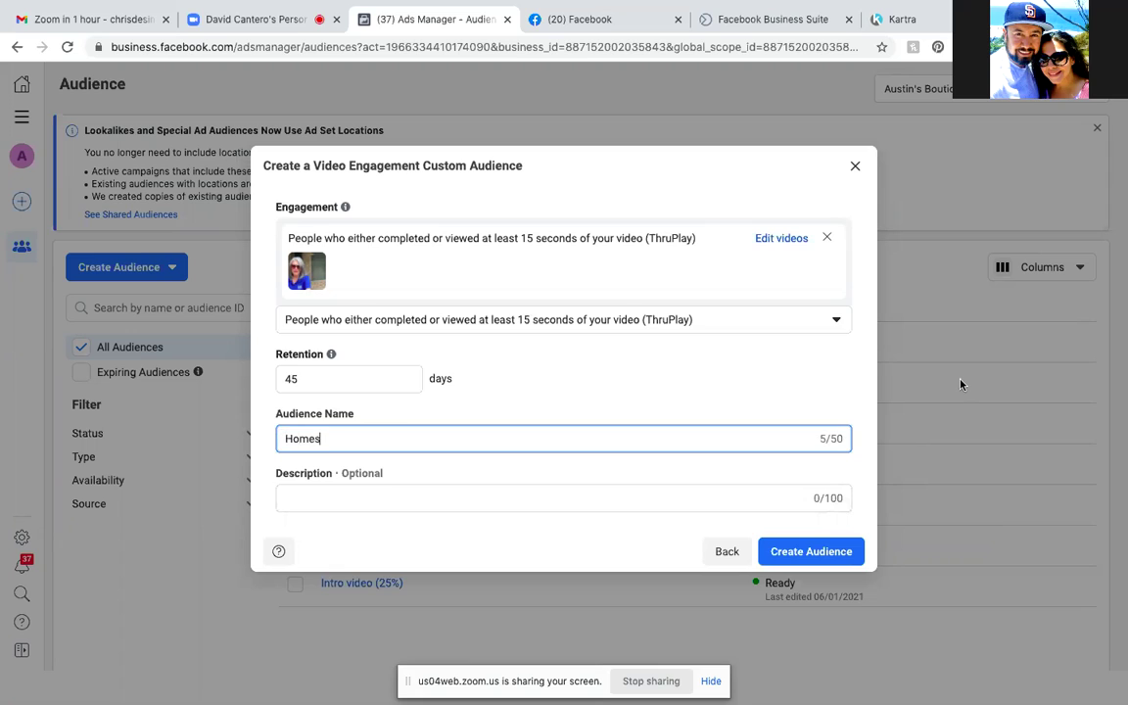
key("BackSpace")
key("BackSpace")
key("BackSpace")
key("BackSpace")
key("BackSpace")
key("BackSpace")
type("owners, Listing (15 sec)")
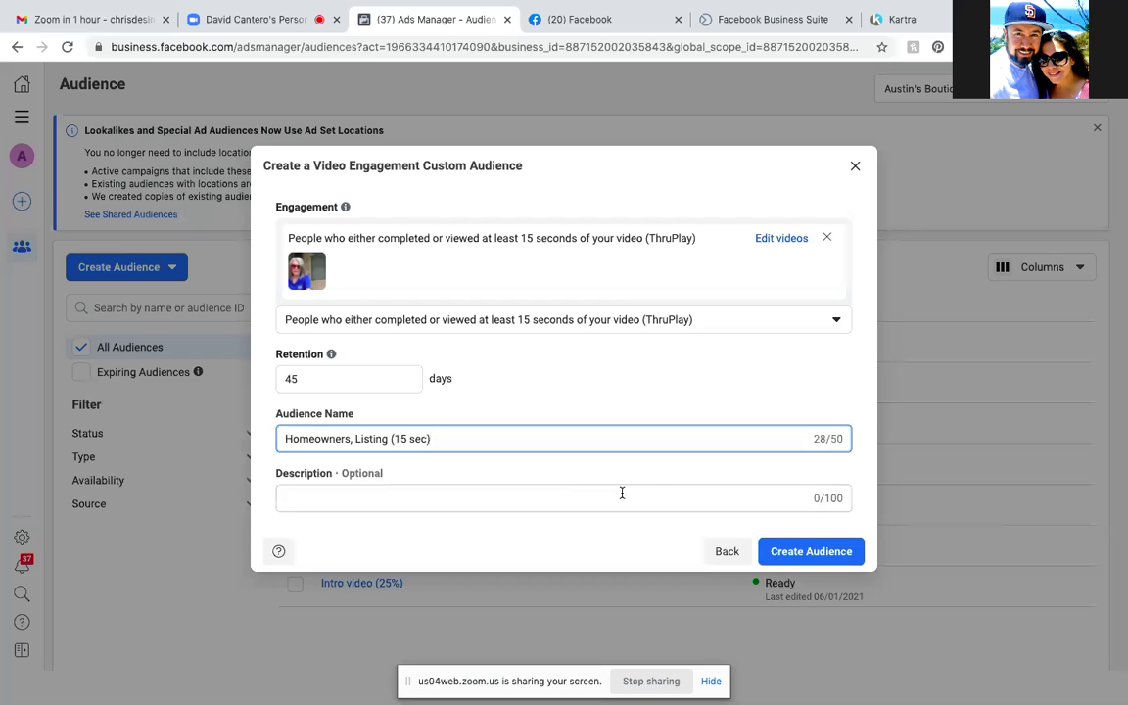
left_click(825, 553)
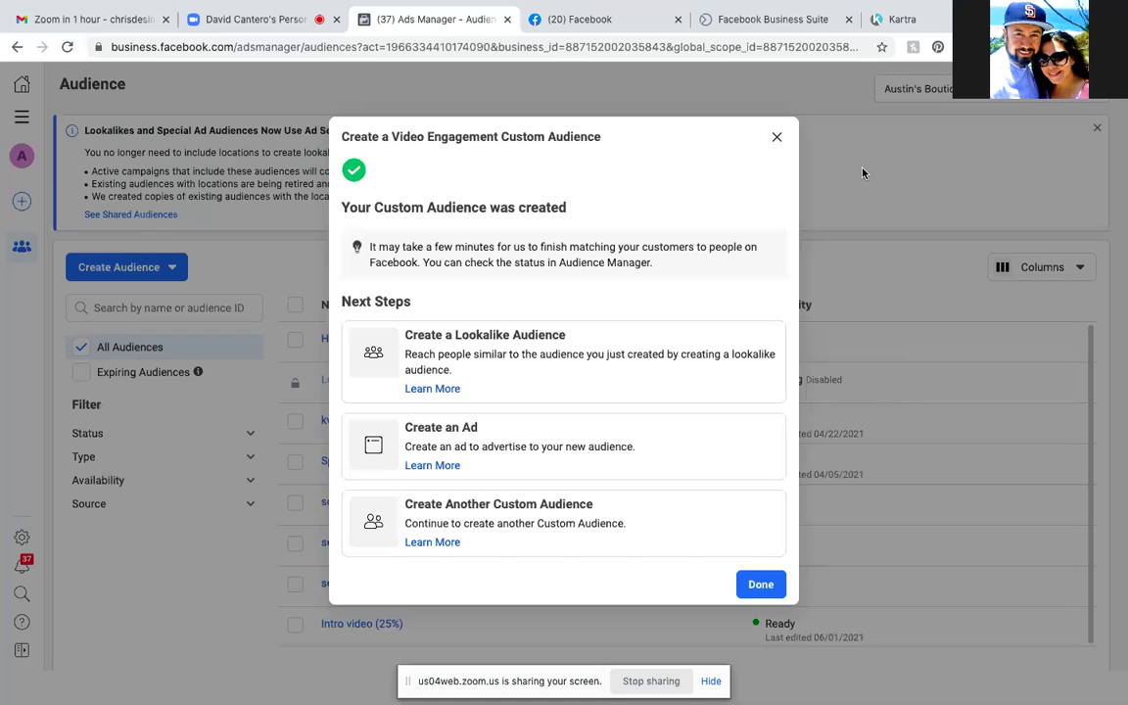
left_click(766, 590)
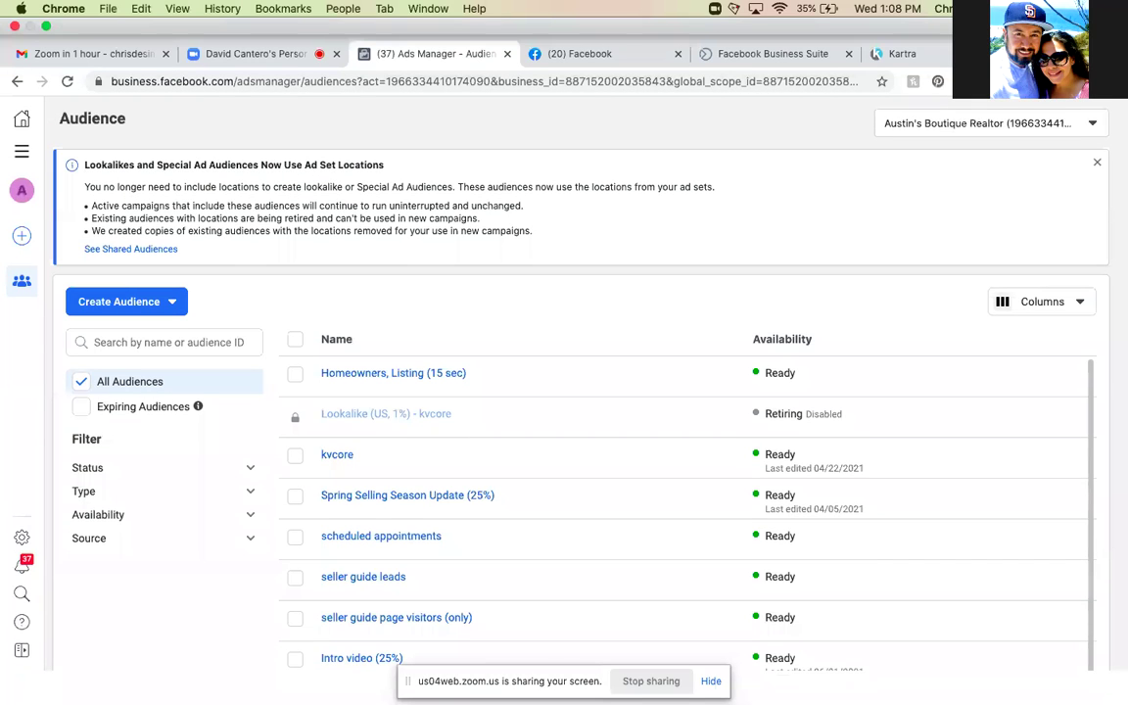